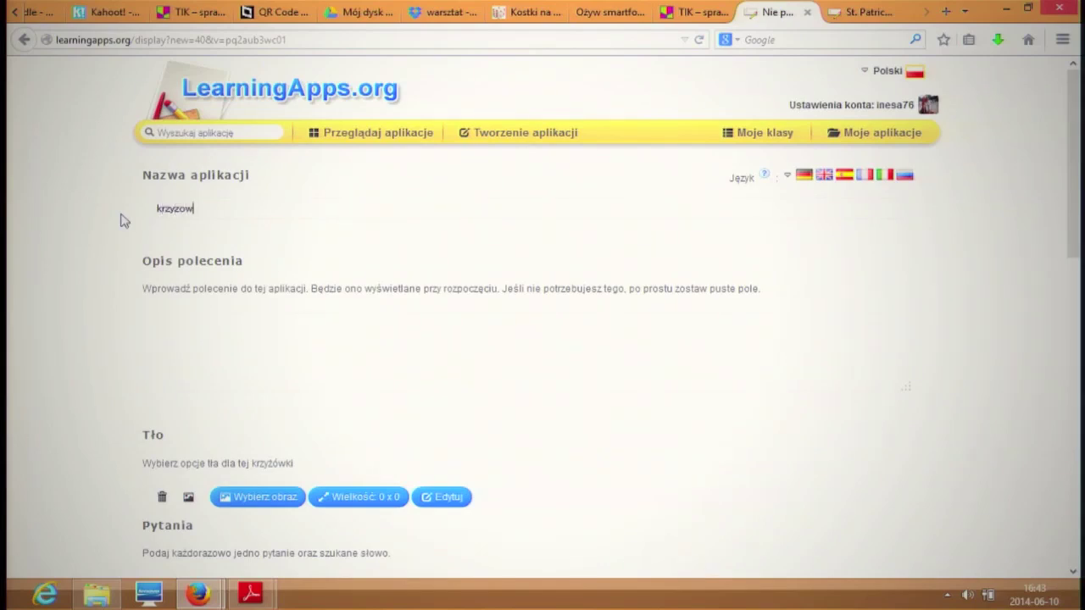
Step: Look over the crossword form's instruction field and compare it with the finished St. Patrick's Day crossword
{"action": "left_click", "coordinate": [176, 349]}
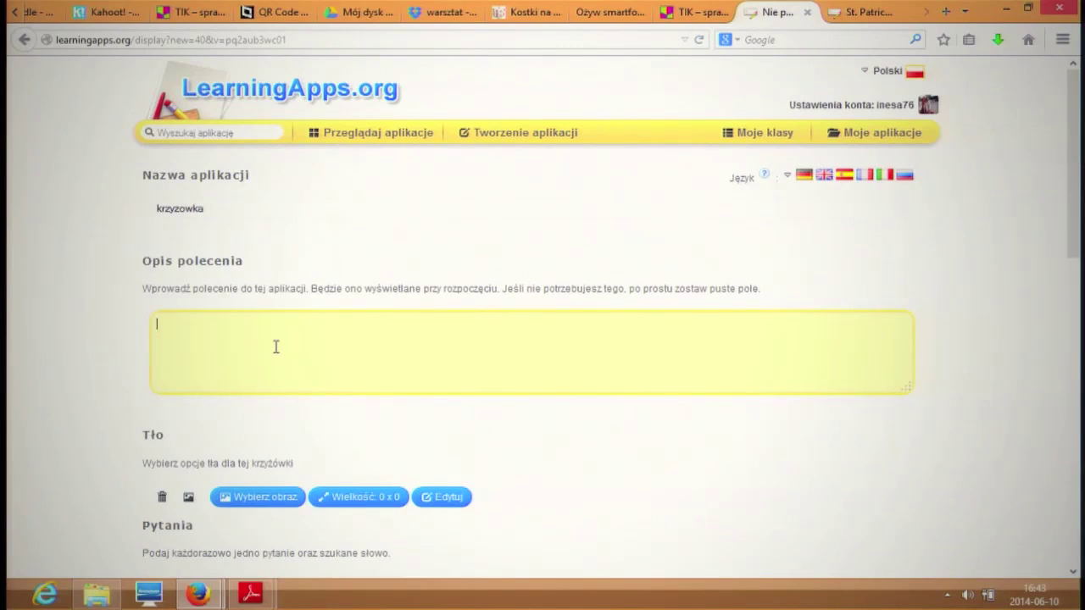
{"action": "scroll", "coordinate": [280, 342], "scroll_direction": "down", "scroll_amount": 3}
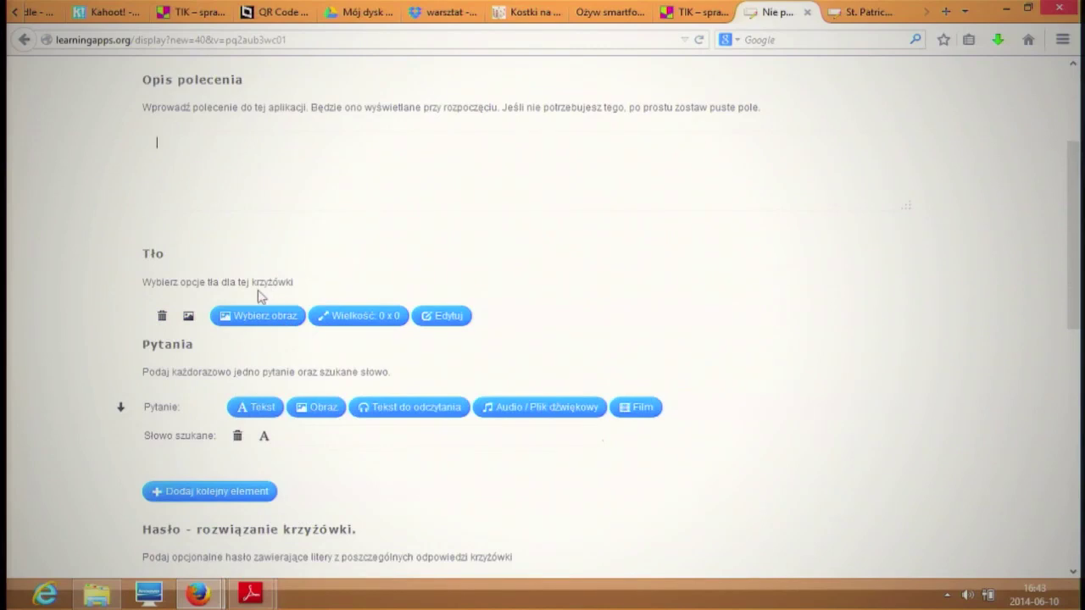
{"action": "scroll", "coordinate": [404, 263], "scroll_direction": "up", "scroll_amount": 3}
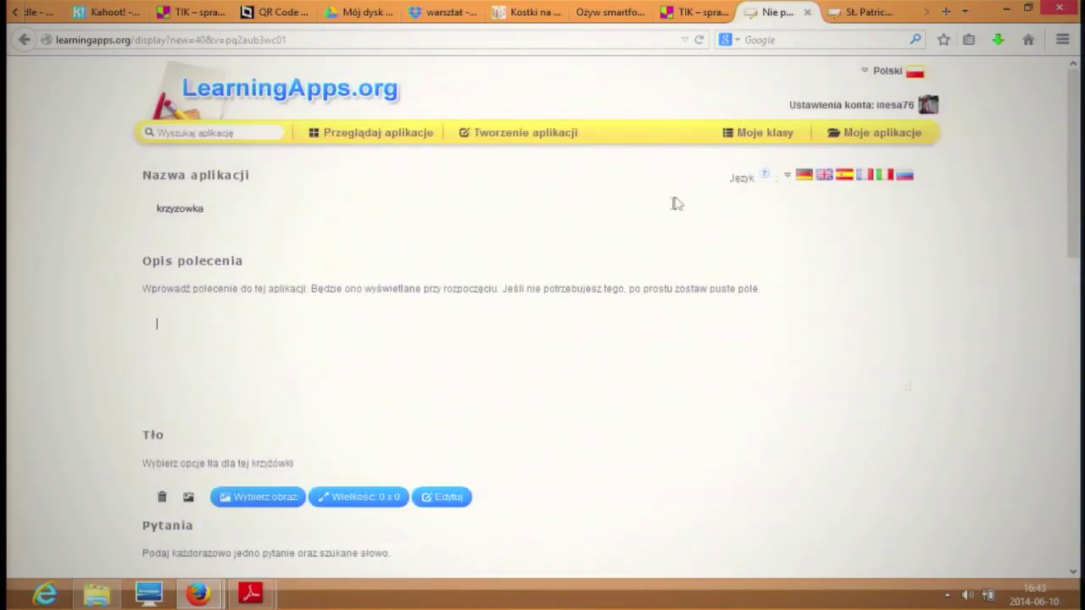
{"action": "left_click", "coordinate": [867, 15]}
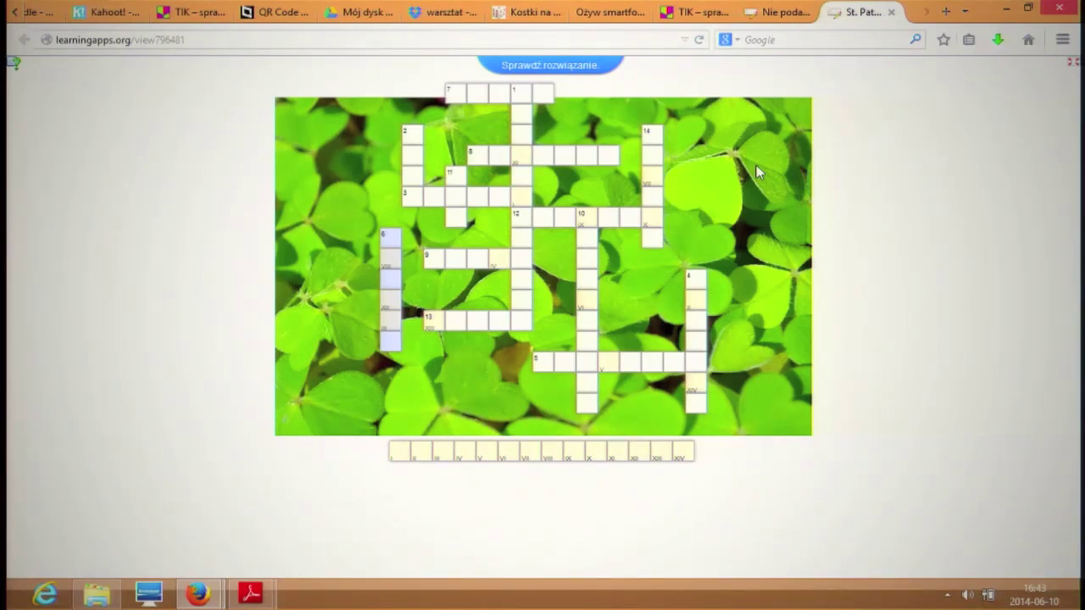
{"action": "left_click", "coordinate": [772, 13]}
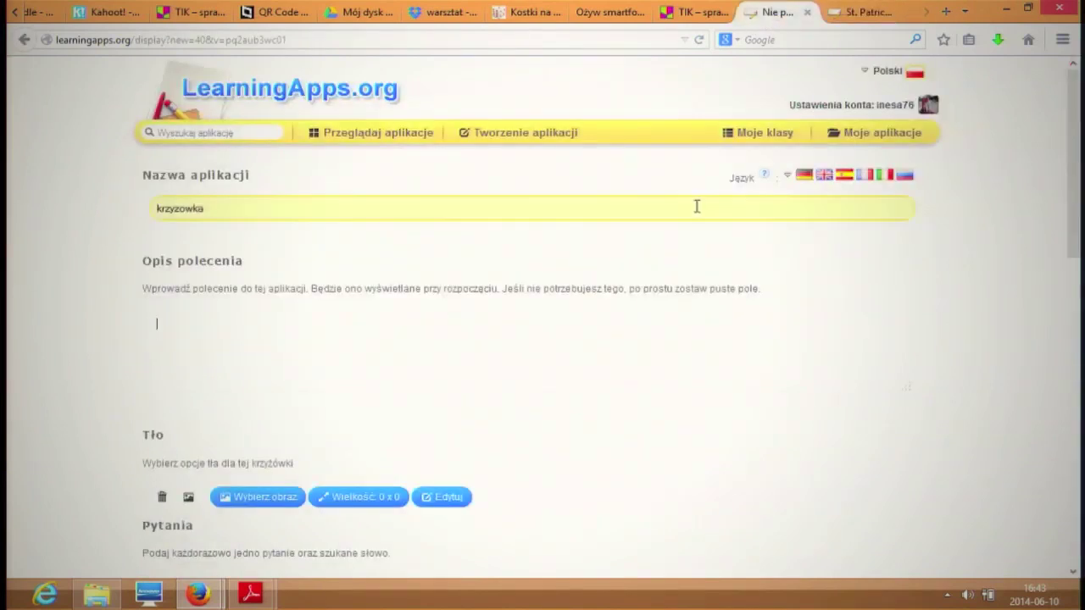
Step: Review the image sources offered for the crossword background and close the image selection without choosing one
{"action": "scroll", "coordinate": [441, 303], "scroll_direction": "down", "scroll_amount": 3}
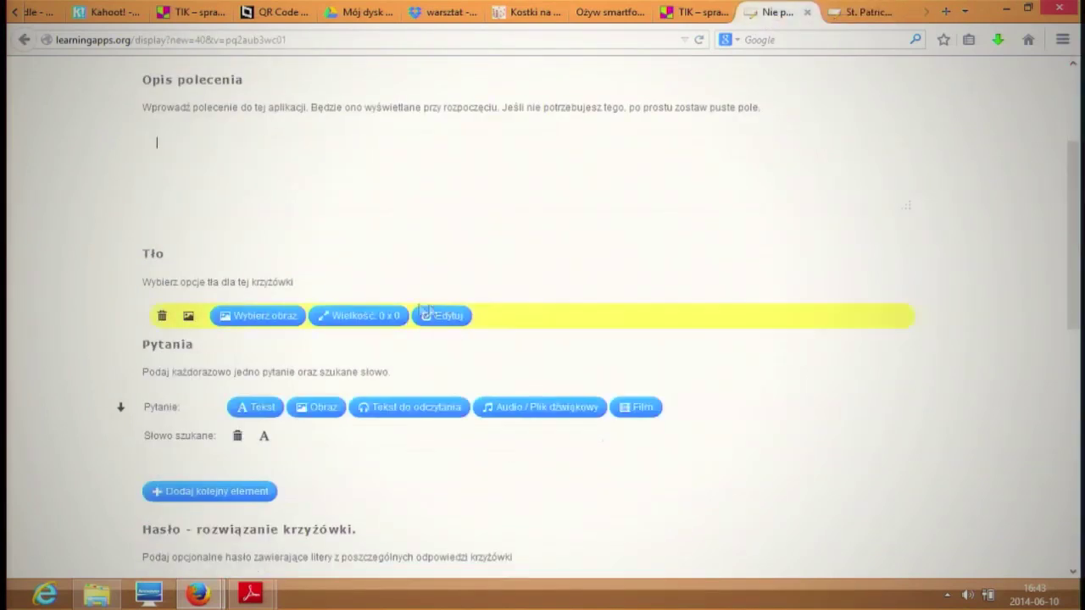
{"action": "left_click", "coordinate": [275, 318]}
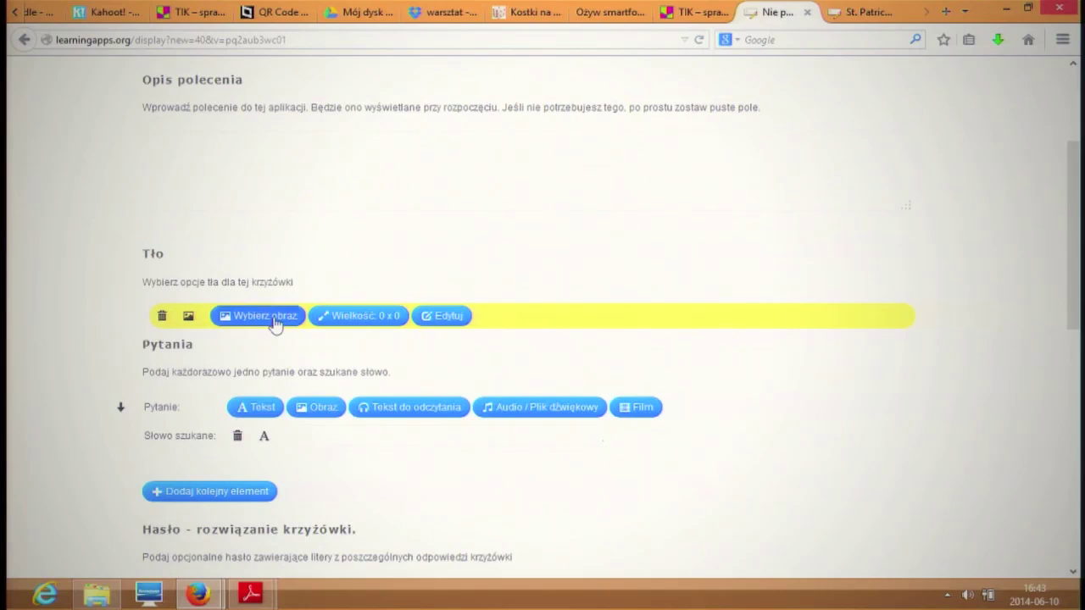
{"action": "scroll", "coordinate": [914, 262], "scroll_direction": "down", "scroll_amount": 3}
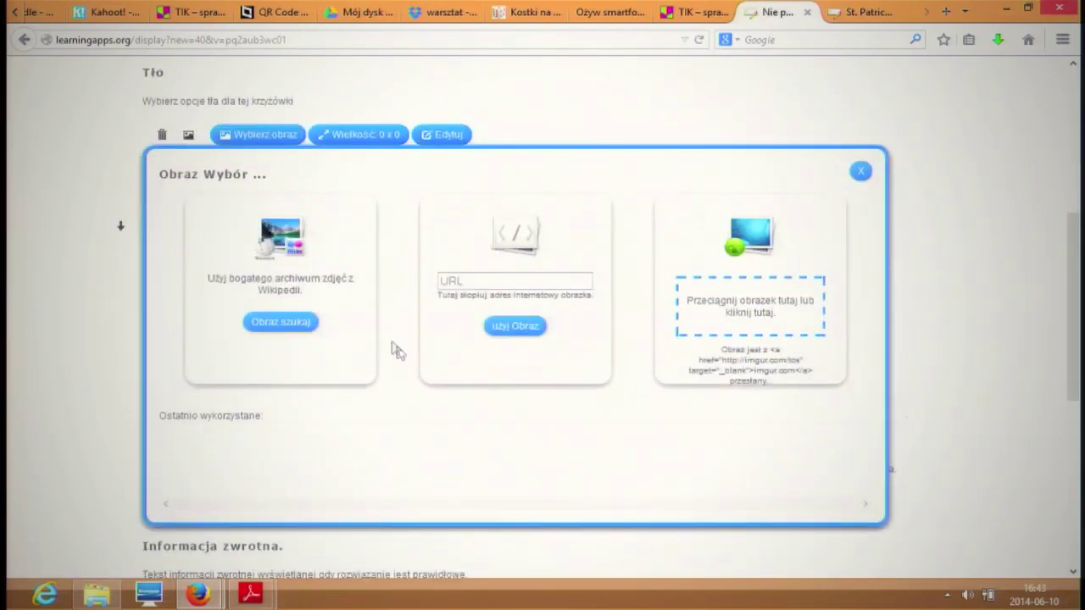
{"action": "left_click", "coordinate": [464, 282]}
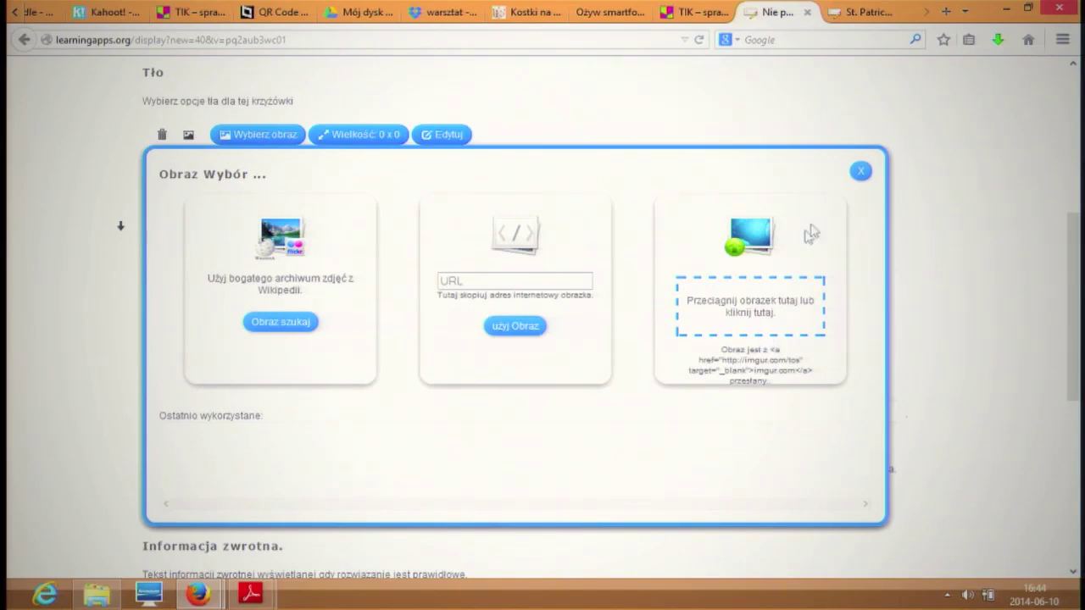
{"action": "left_click", "coordinate": [862, 175]}
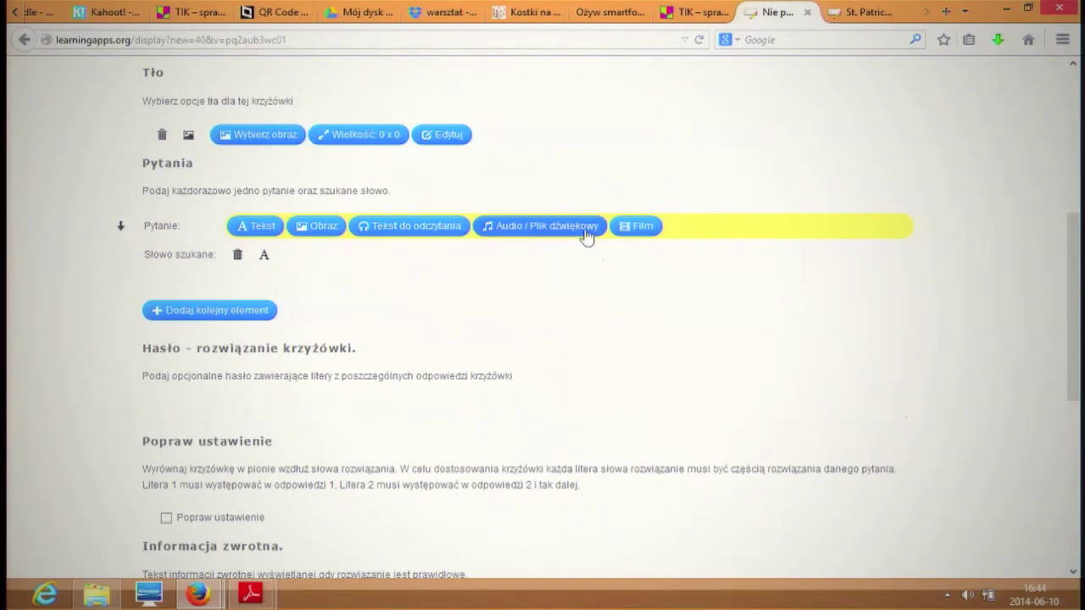
Step: Make the first crossword question a text question and add another question element below it
{"action": "left_click", "coordinate": [351, 262]}
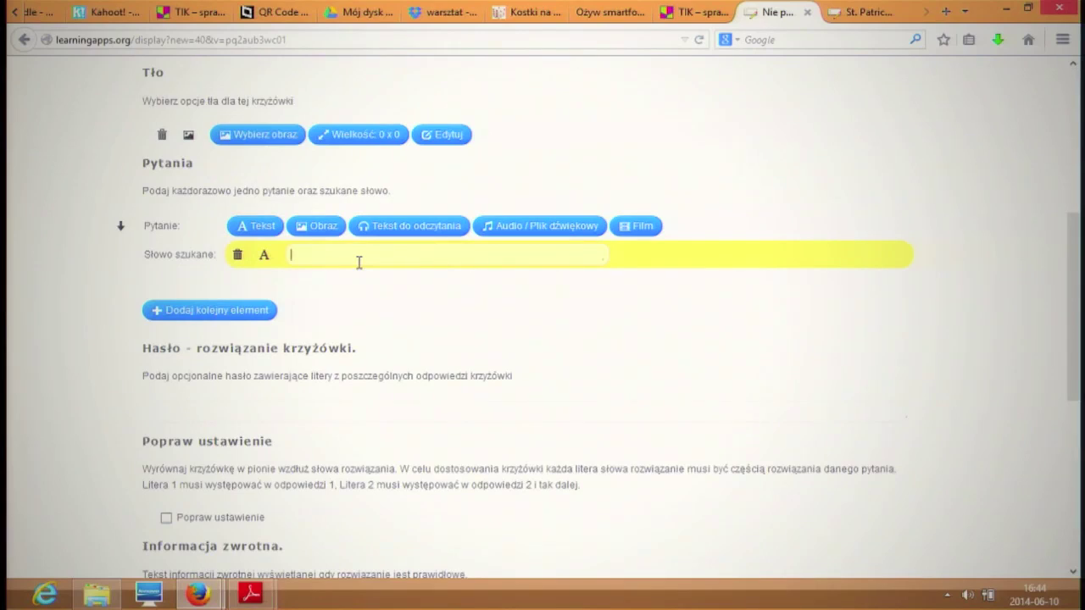
{"action": "left_click", "coordinate": [259, 228]}
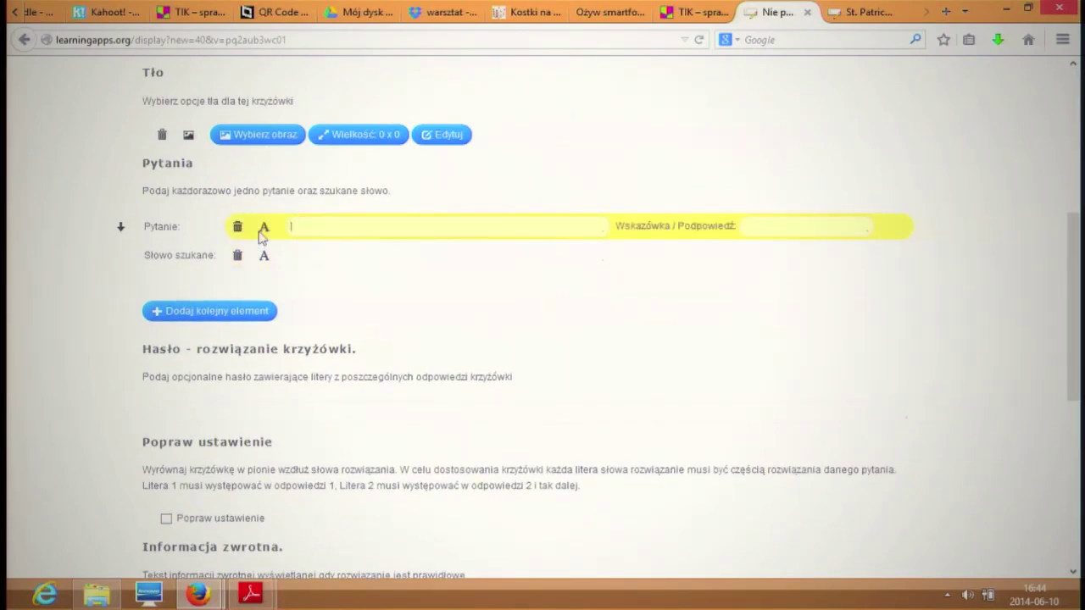
{"action": "left_click", "coordinate": [282, 256]}
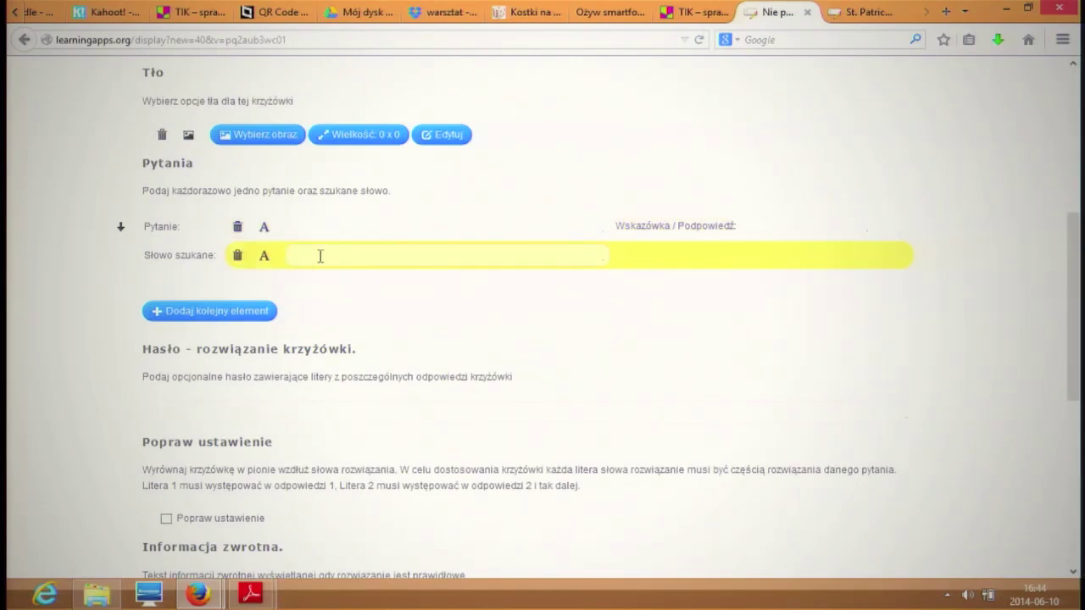
{"action": "left_click", "coordinate": [250, 327]}
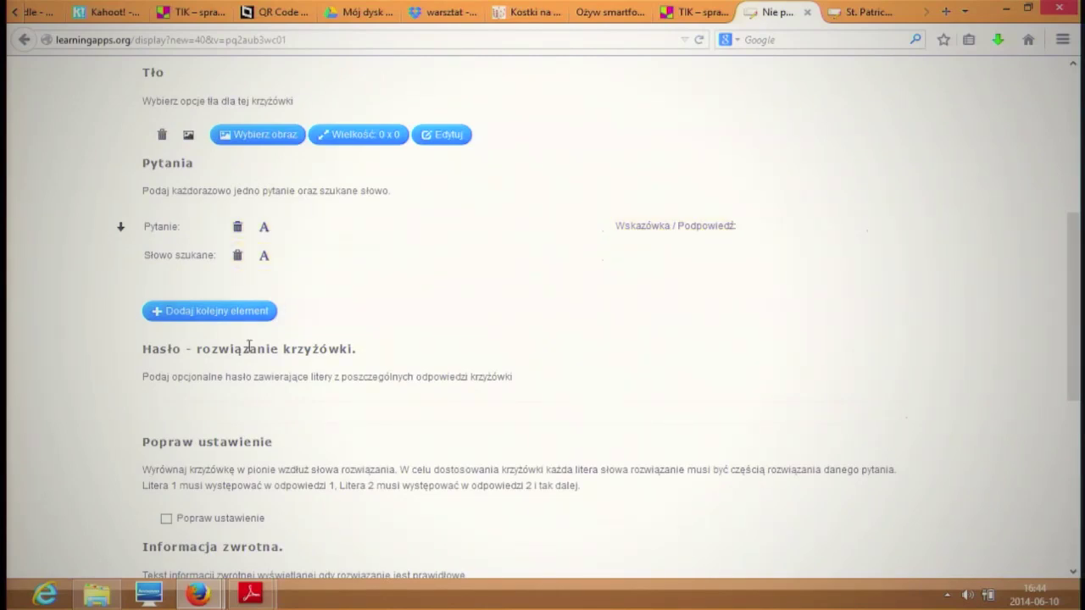
{"action": "left_click", "coordinate": [216, 312]}
{"action": "scroll", "coordinate": [373, 330], "scroll_direction": "down", "scroll_amount": 2}
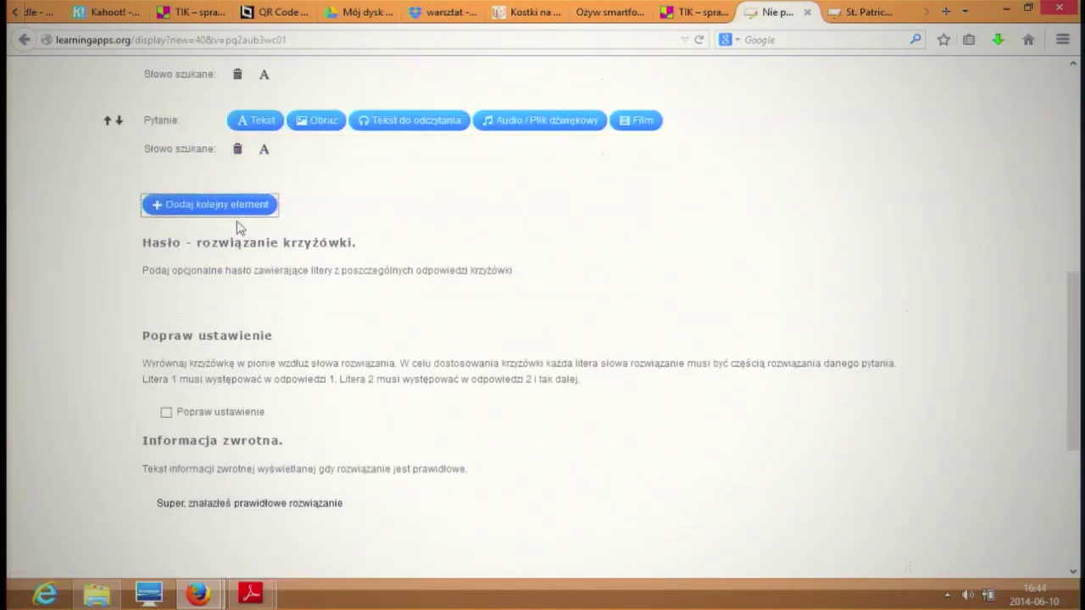
Step: Look through the crossword's solution word, feedback and help fields and request the preview
{"action": "left_click", "coordinate": [227, 295]}
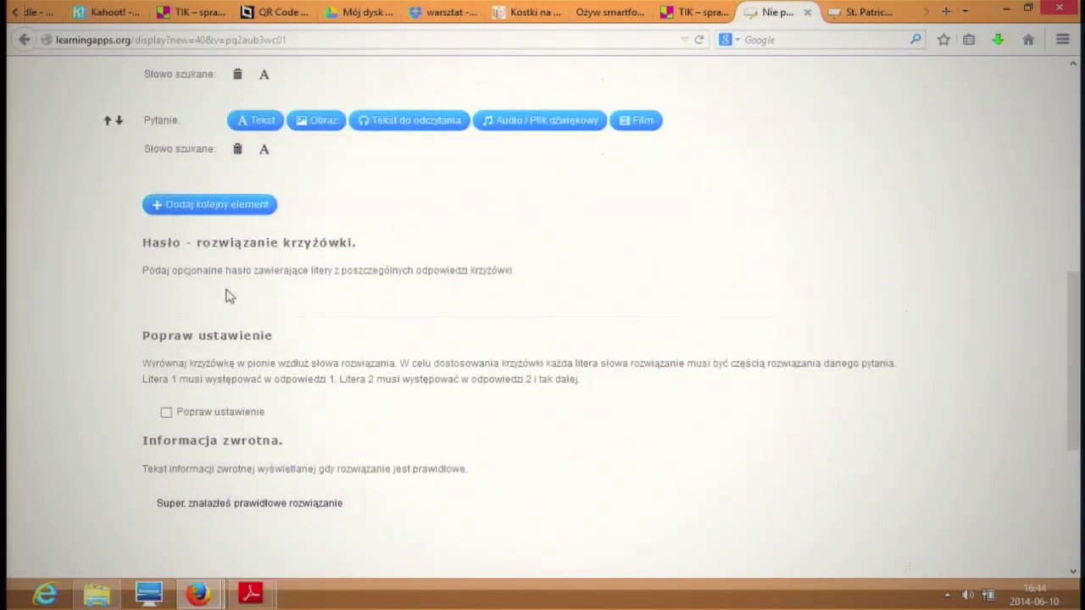
{"action": "left_click", "coordinate": [205, 303]}
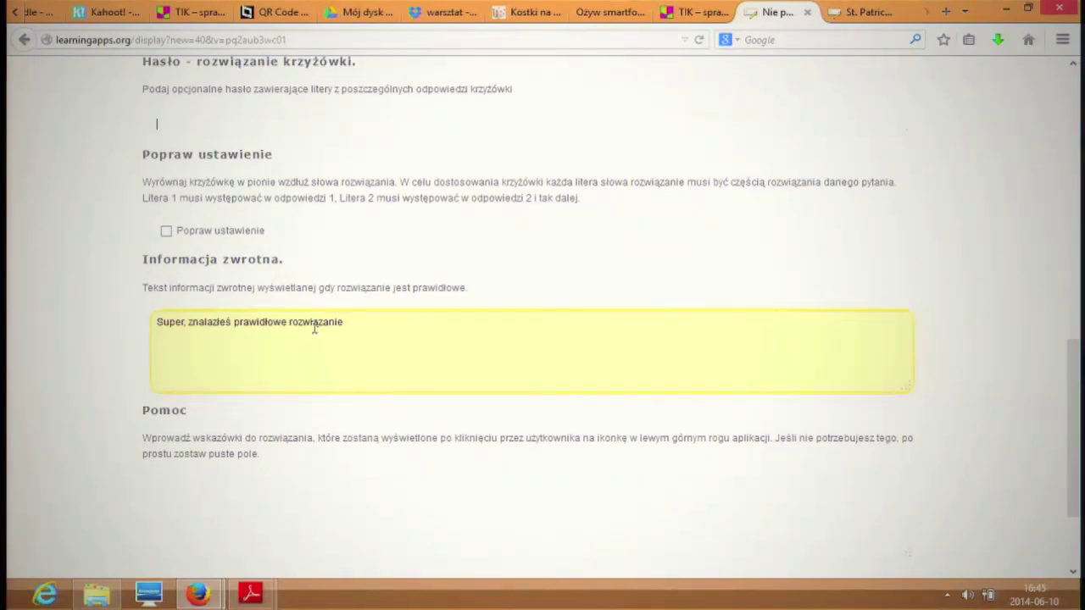
{"action": "scroll", "coordinate": [315, 328], "scroll_direction": "down", "scroll_amount": 3}
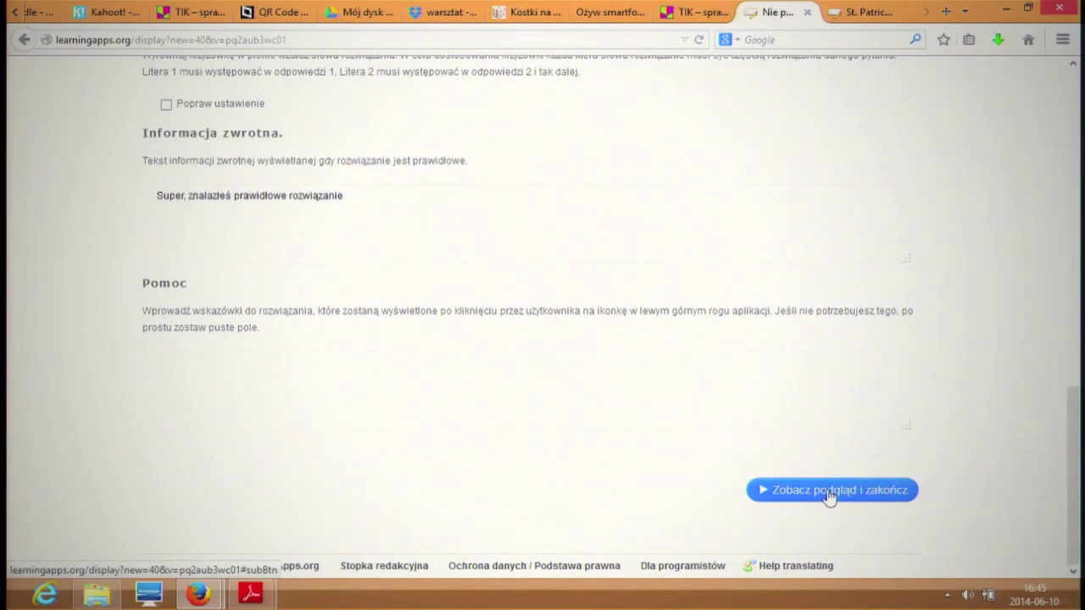
{"action": "left_click", "coordinate": [830, 494]}
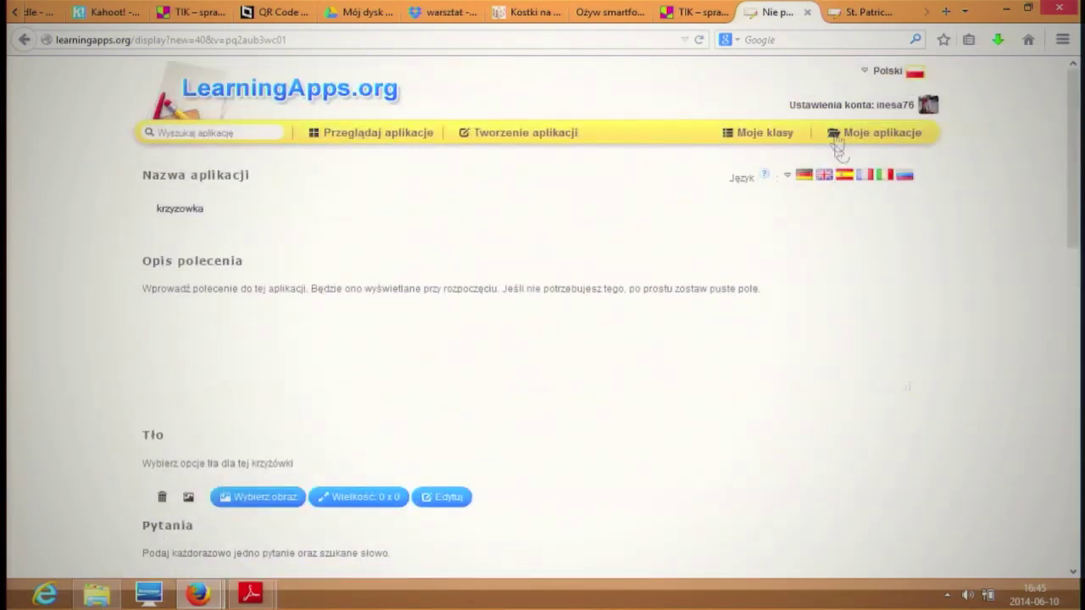
Step: Browse the account's own applications and open the public "Appearance & manner" crossword
{"action": "left_click", "coordinate": [889, 142]}
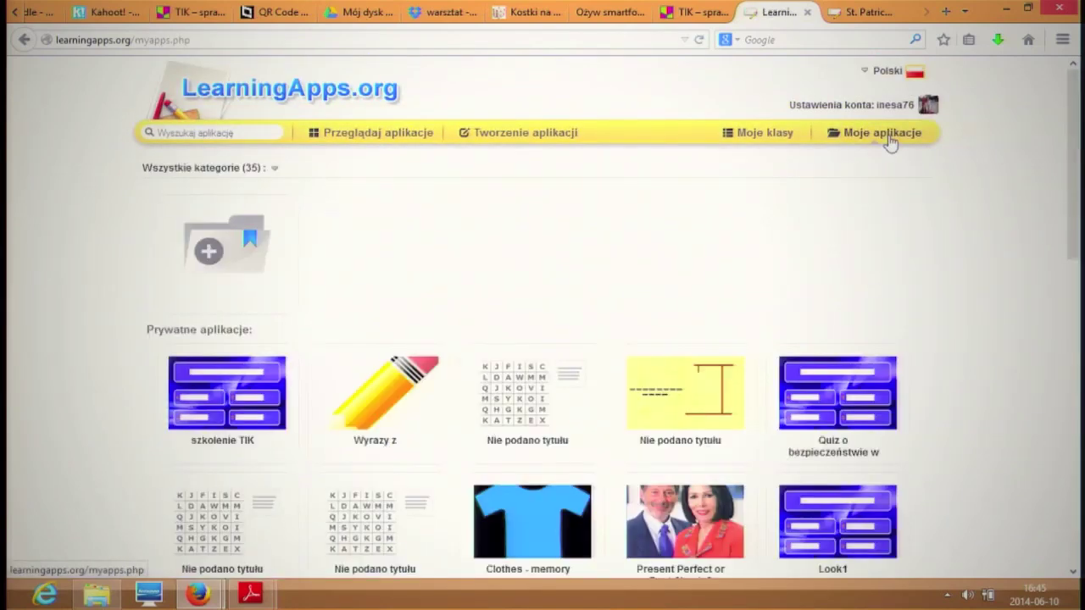
{"action": "scroll", "coordinate": [775, 206], "scroll_direction": "down", "scroll_amount": 3}
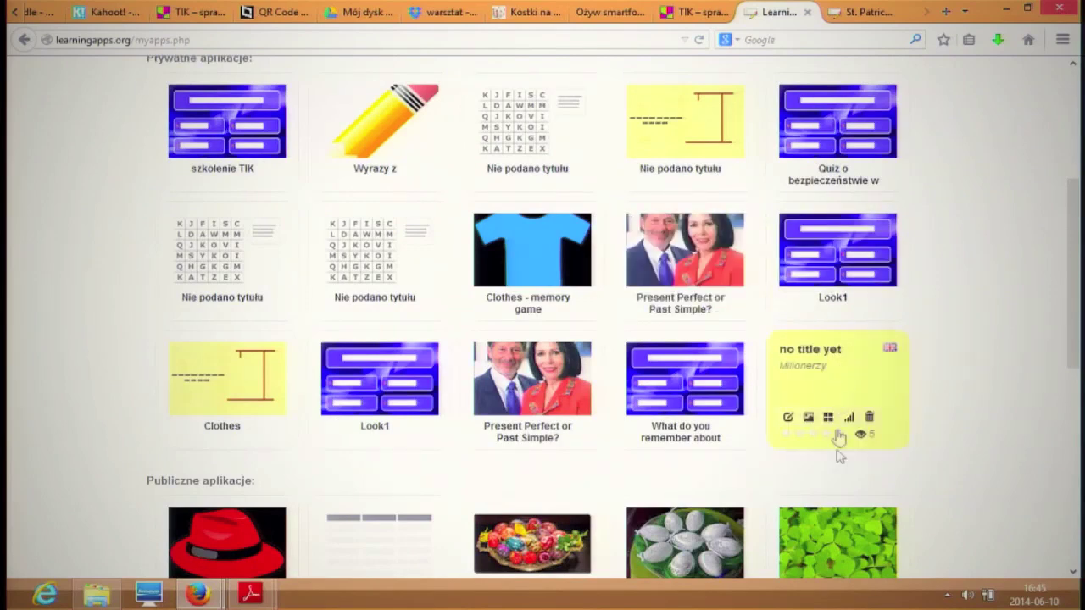
{"action": "scroll", "coordinate": [836, 449], "scroll_direction": "down", "scroll_amount": 2}
{"action": "scroll", "coordinate": [763, 519], "scroll_direction": "down", "scroll_amount": 3}
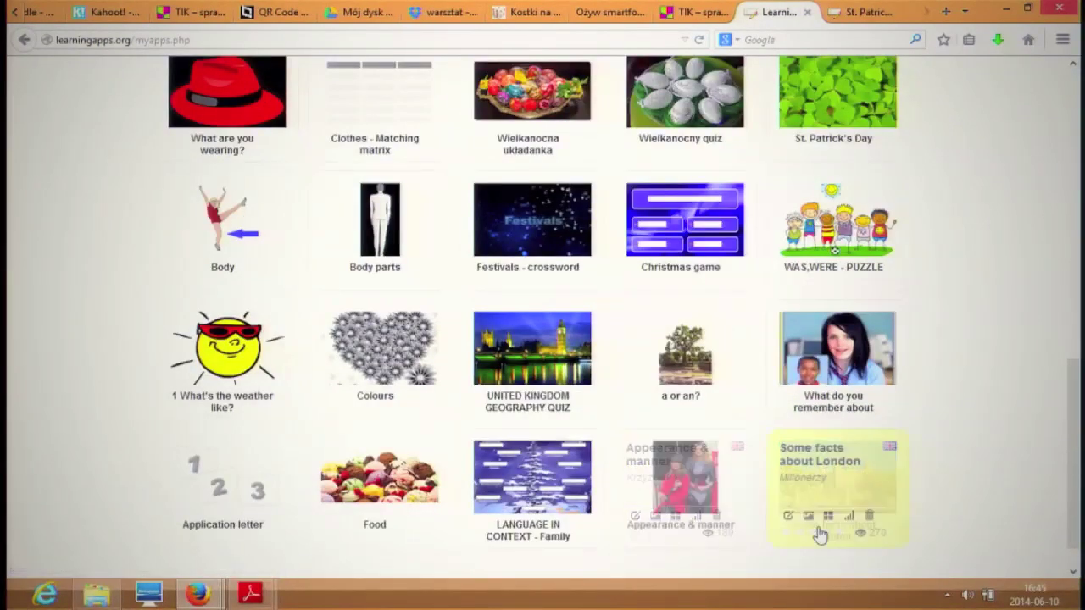
{"action": "left_click", "coordinate": [694, 489]}
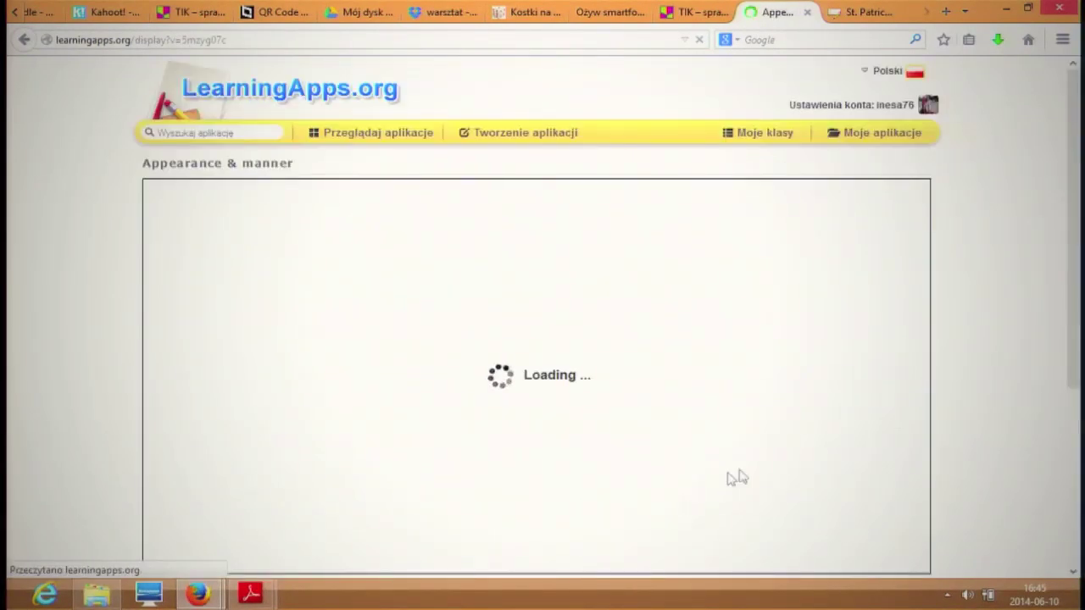
Step: Mark the word KŁÓDKA in the grid of the "Wyrazy z" word search
{"action": "scroll", "coordinate": [867, 436], "scroll_direction": "down", "scroll_amount": 1}
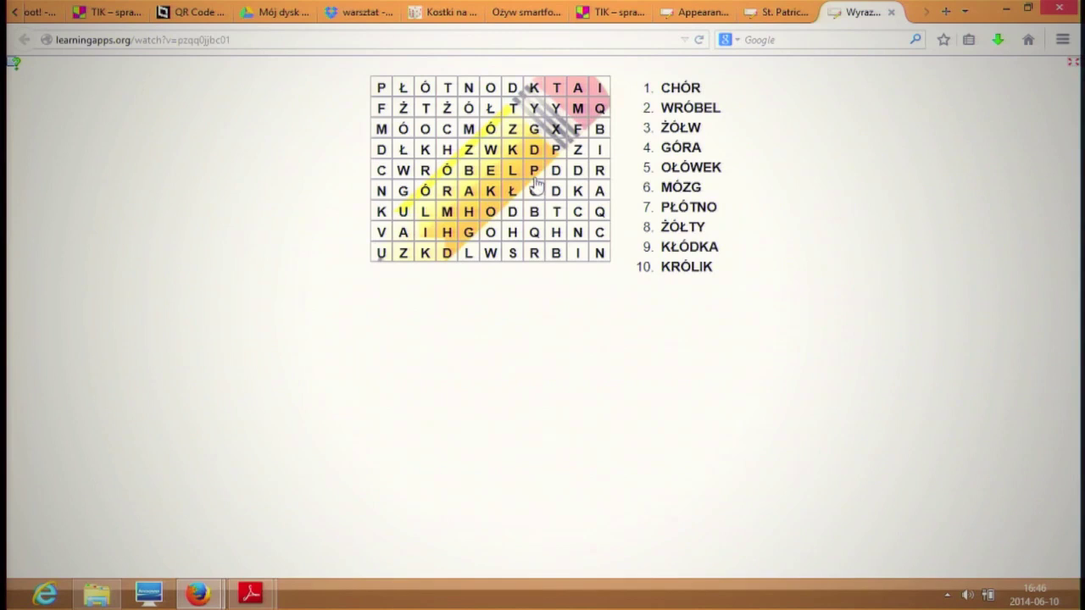
{"action": "left_click_drag", "start_coordinate": [490, 192], "coordinate": [601, 205]}
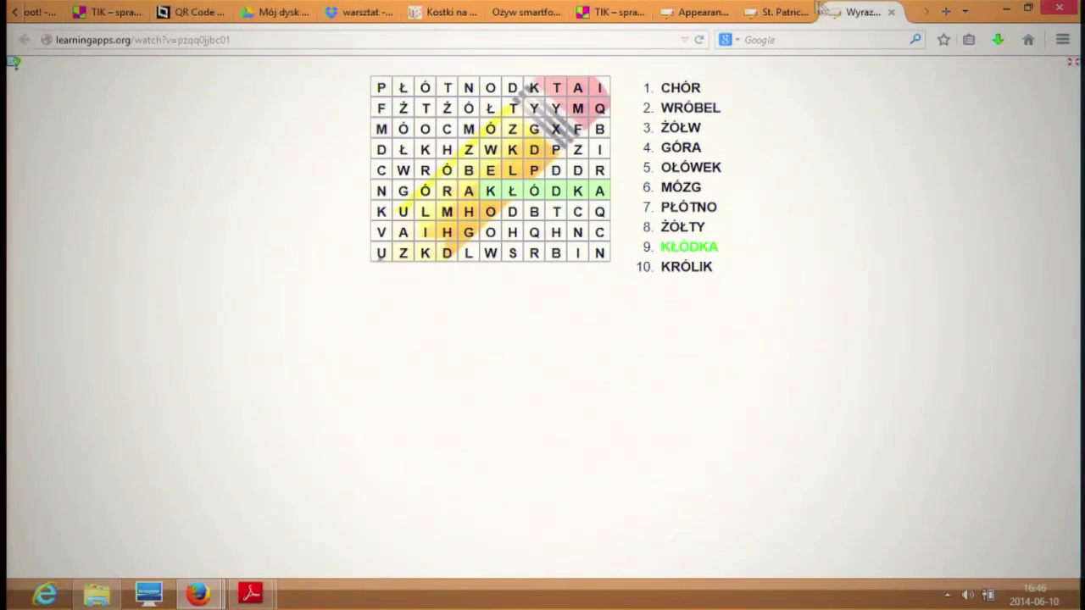
Step: Start a new application from the Wykreślanka (word search) template
{"action": "left_click", "coordinate": [708, 12]}
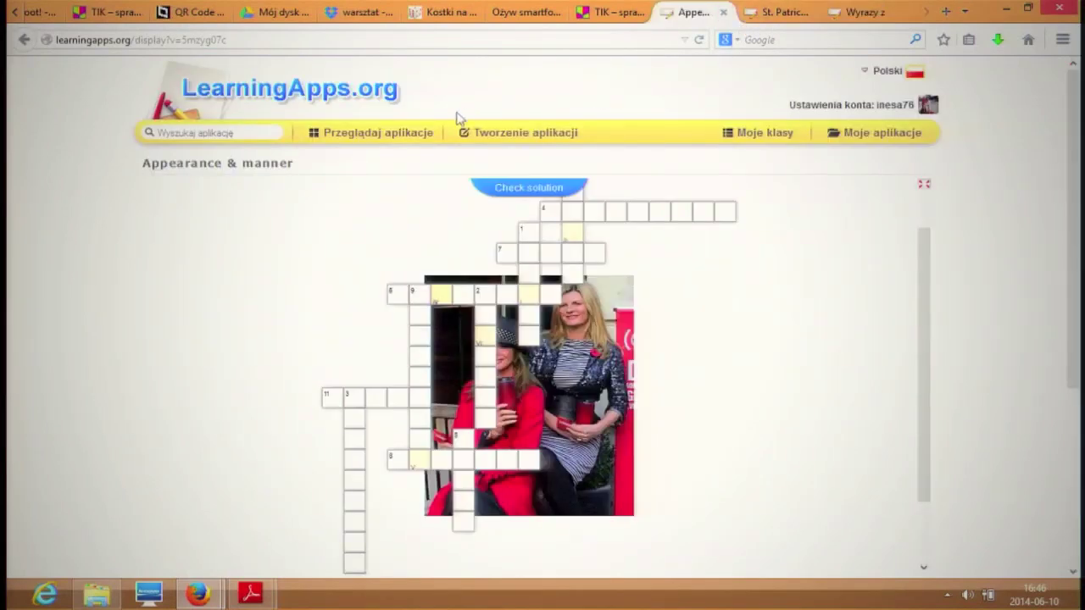
{"action": "left_click", "coordinate": [497, 144]}
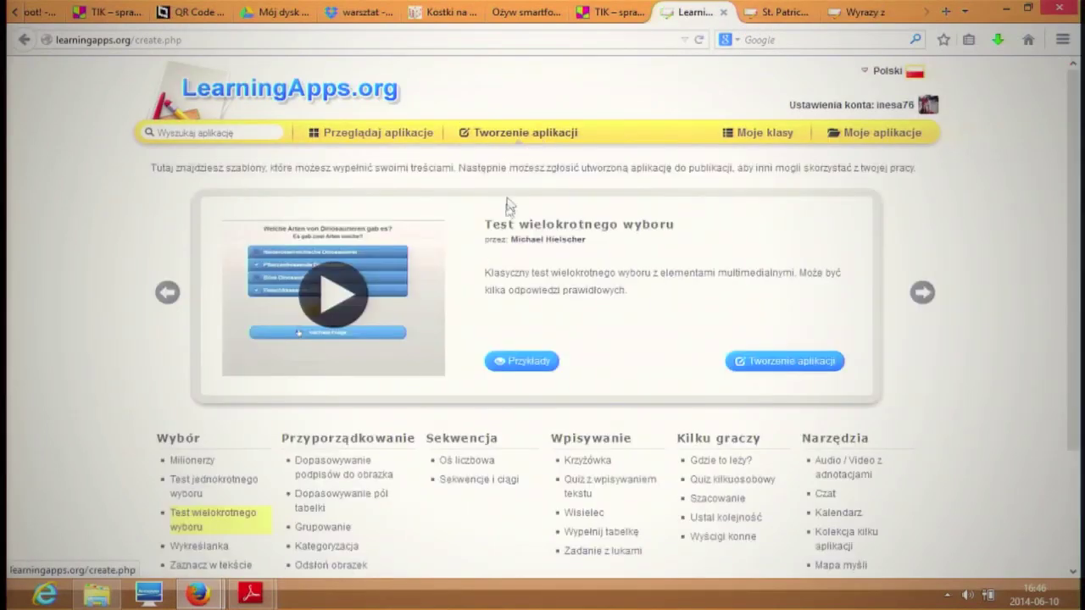
{"action": "scroll", "coordinate": [509, 220], "scroll_direction": "down", "scroll_amount": 3}
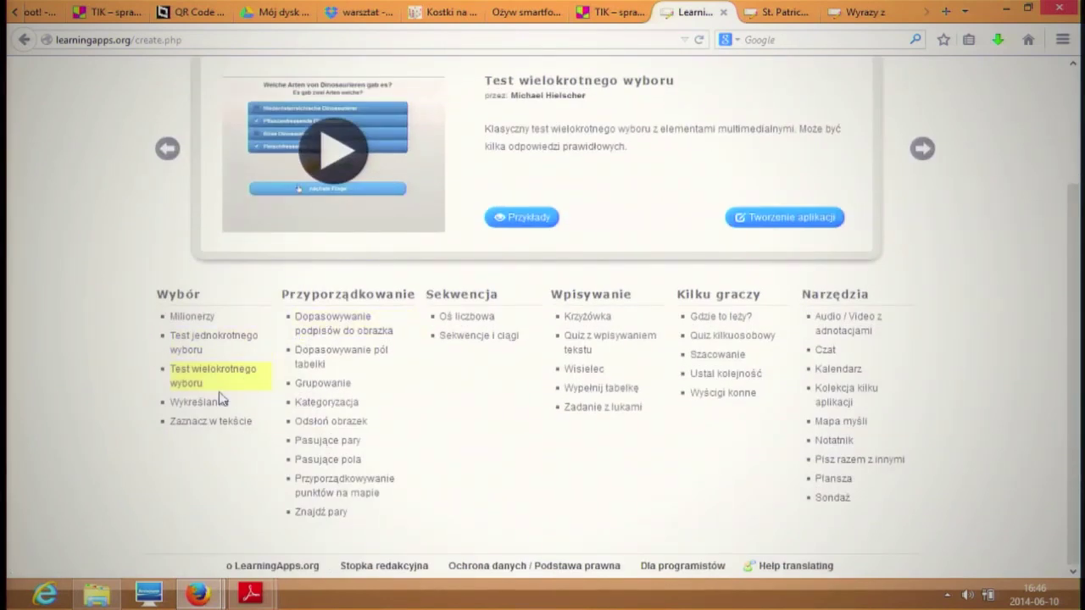
{"action": "left_click", "coordinate": [210, 407]}
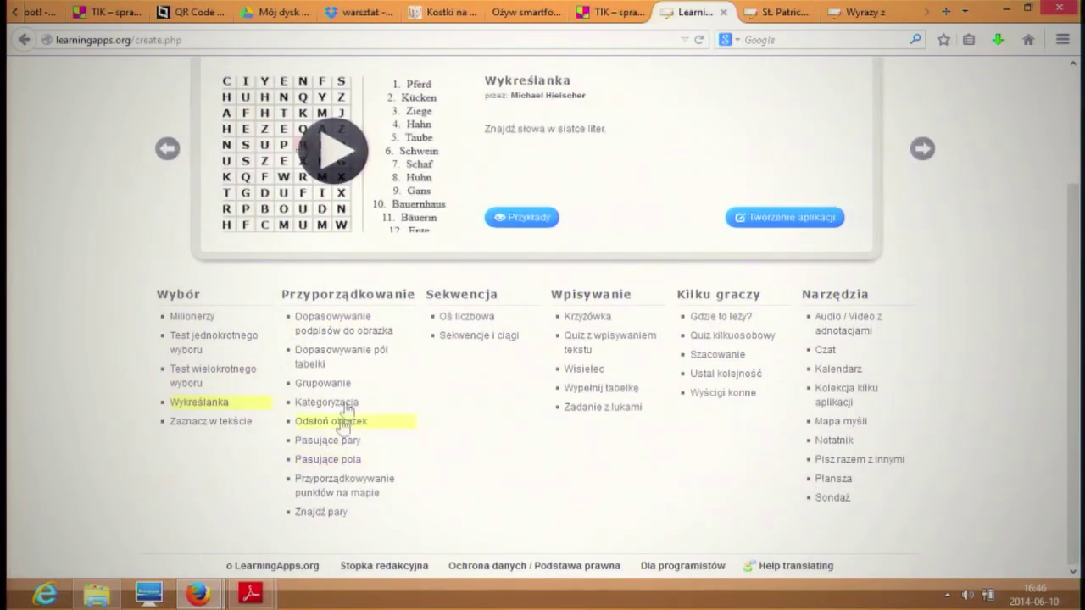
{"action": "scroll", "coordinate": [460, 344], "scroll_direction": "up", "scroll_amount": 2}
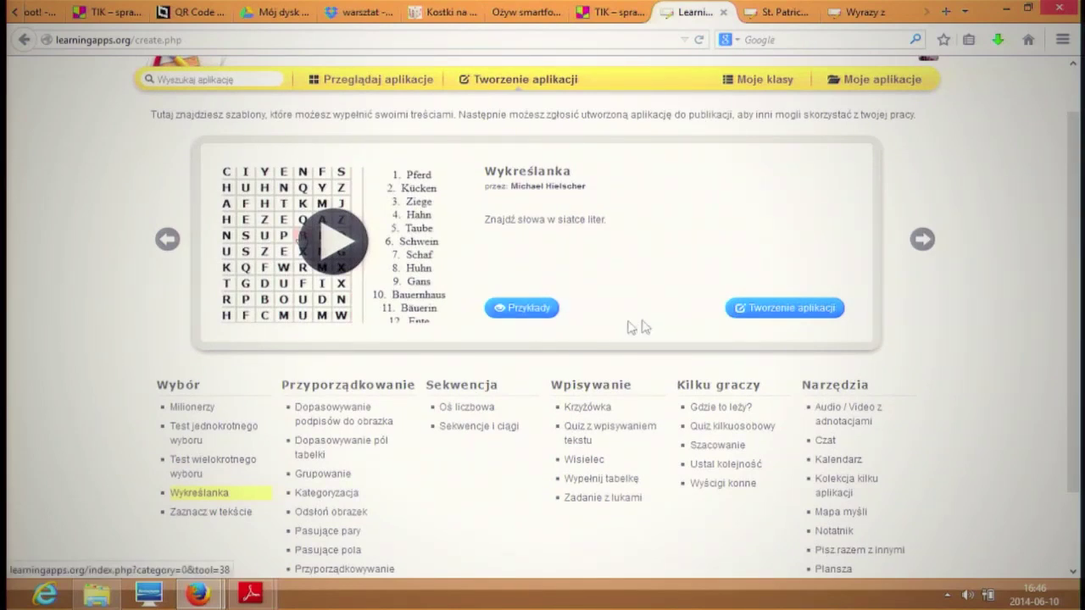
{"action": "left_click", "coordinate": [772, 316]}
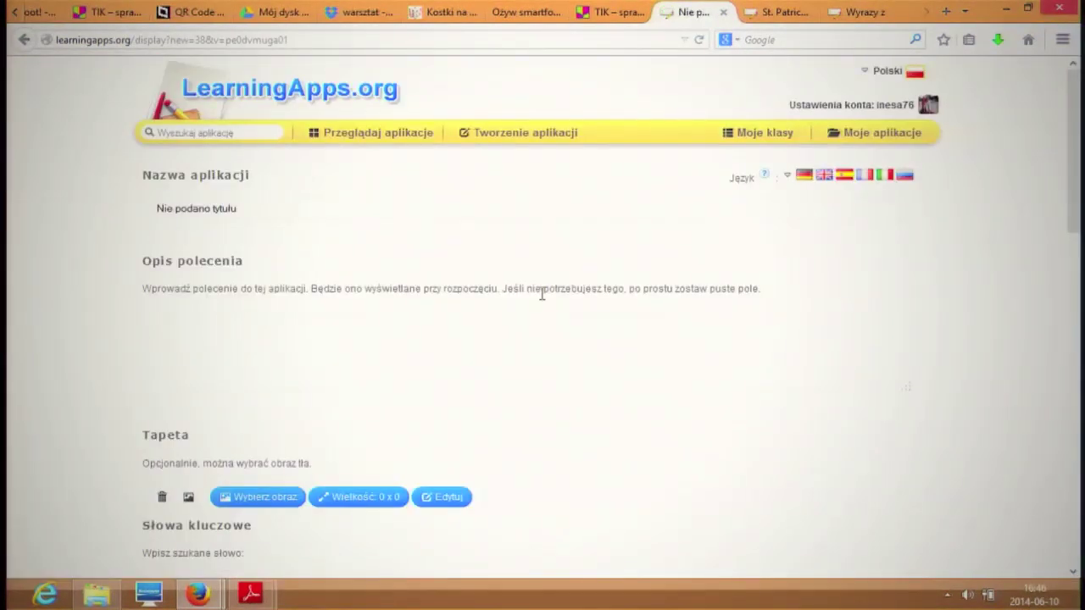
Step: Examine the new word search form's title and instruction fields and the list of interface languages
{"action": "scroll", "coordinate": [542, 295], "scroll_direction": "down", "scroll_amount": 2}
{"action": "left_click", "coordinate": [409, 117]}
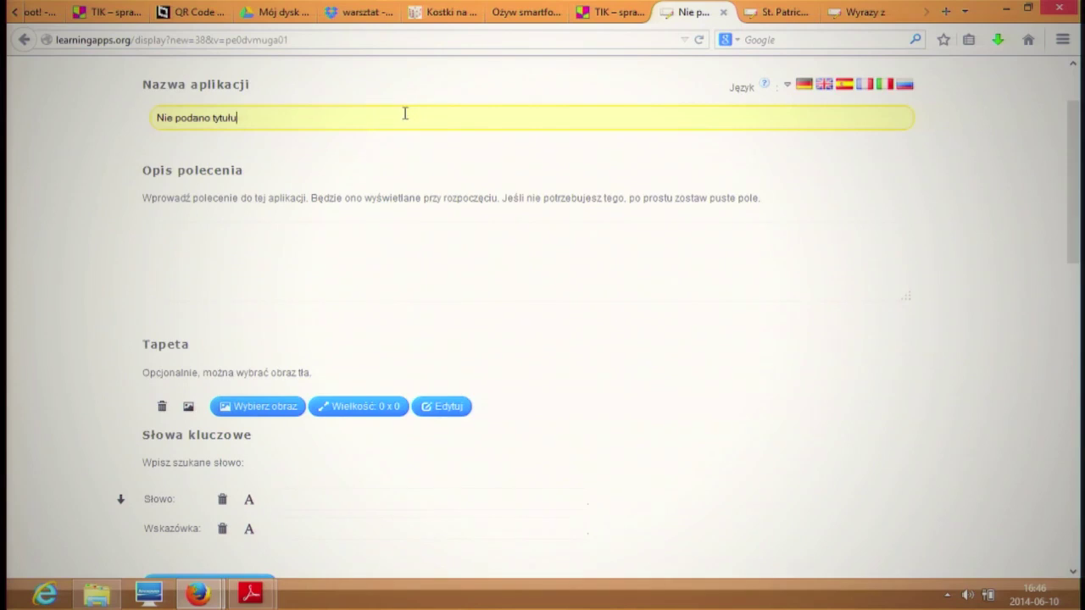
{"action": "left_click_drag", "start_coordinate": [250, 111], "coordinate": [227, 138]}
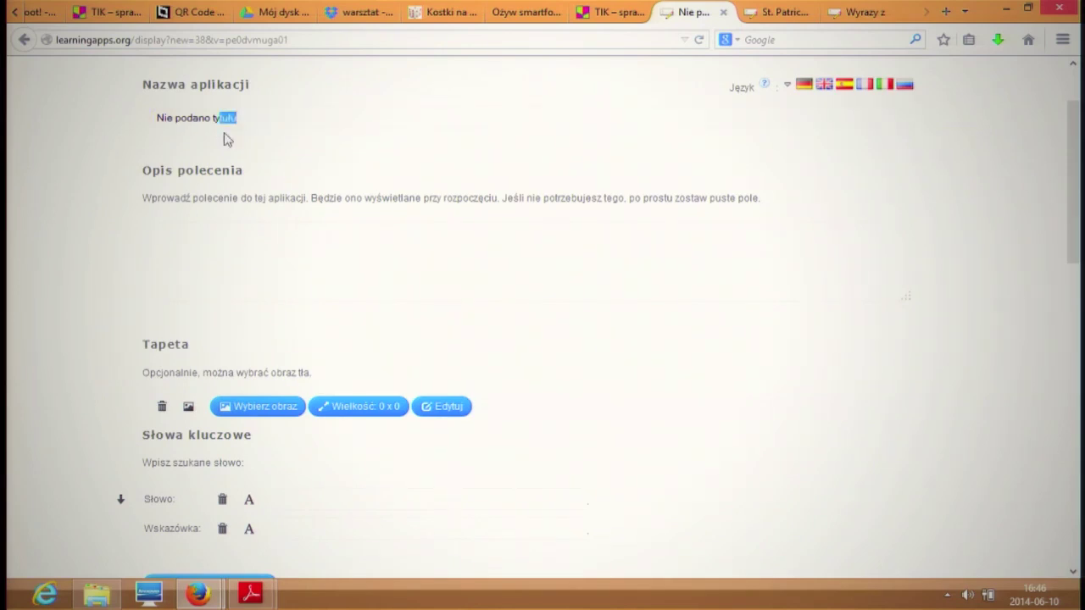
{"action": "left_click", "coordinate": [346, 116]}
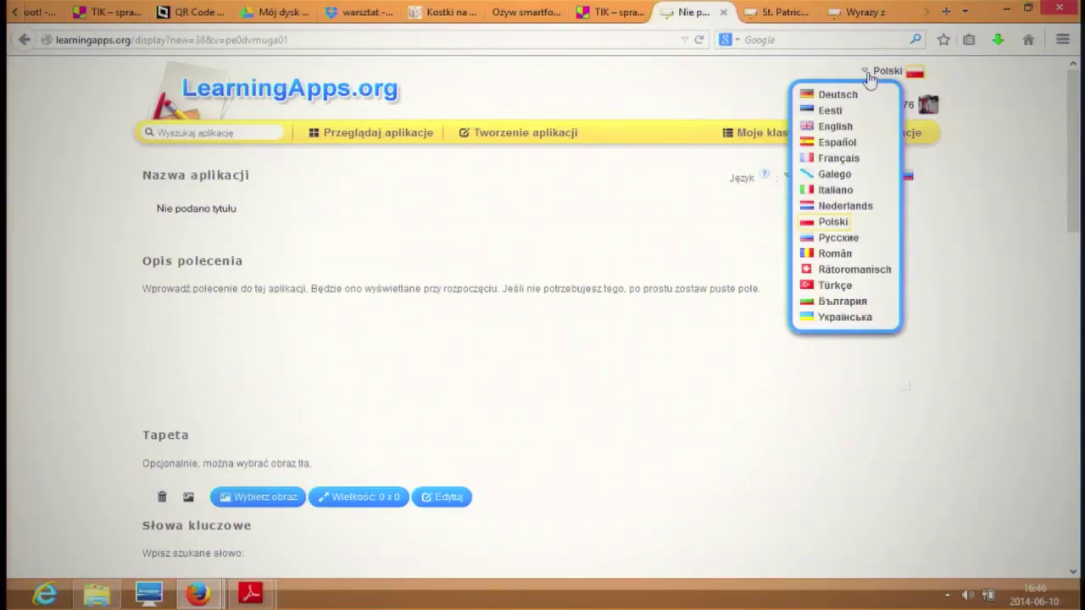
{"action": "left_click", "coordinate": [545, 208]}
{"action": "left_click", "coordinate": [400, 319]}
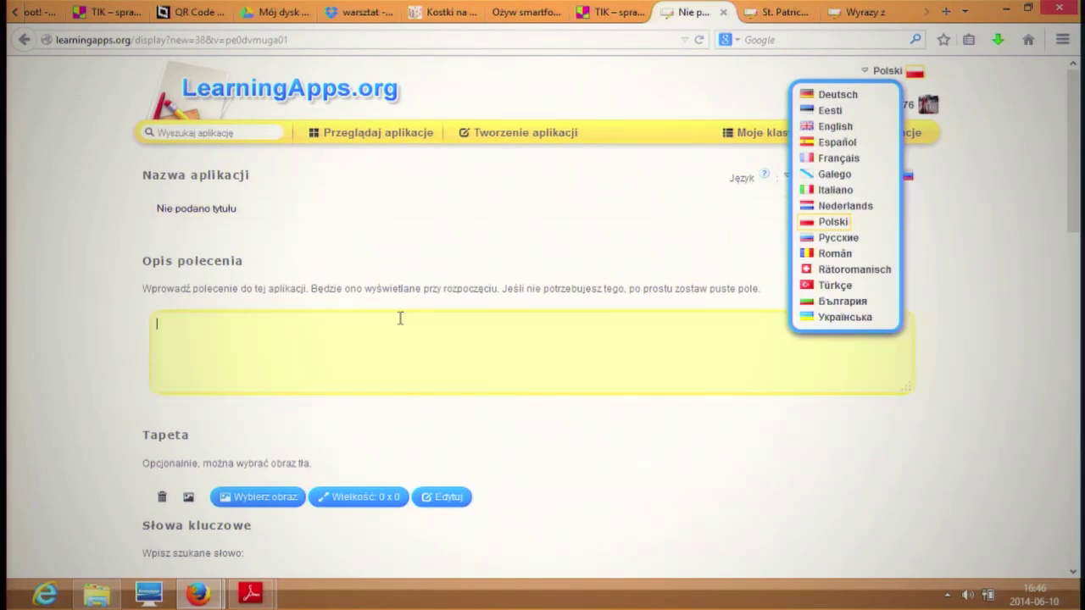
Step: Examine the word search form's background, keyword, hint, diagonal-word, show-words, fill-character, feedback and help settings
{"action": "scroll", "coordinate": [401, 319], "scroll_direction": "down", "scroll_amount": 2}
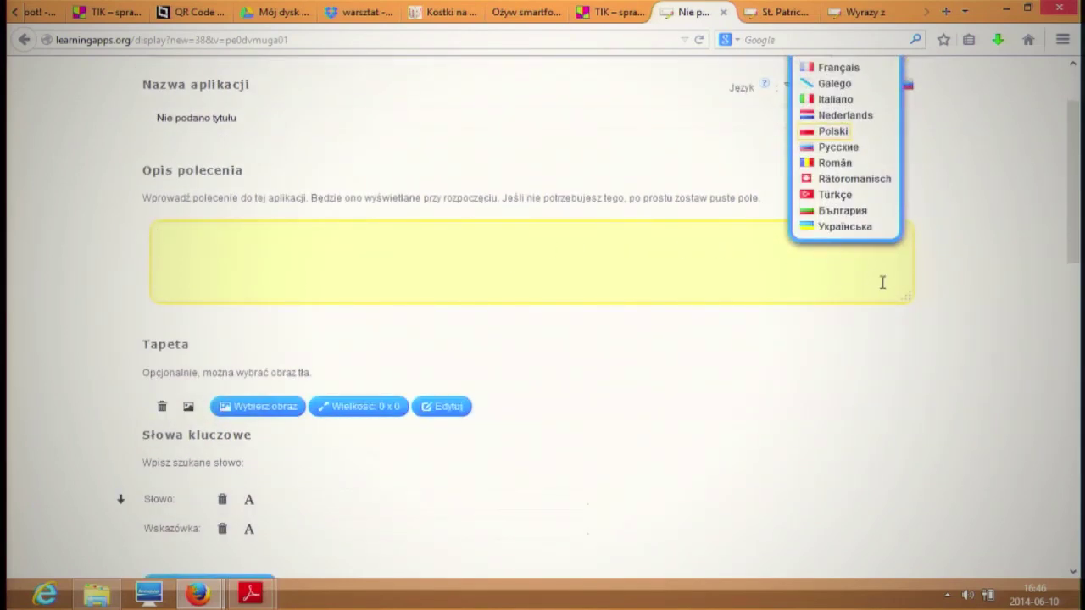
{"action": "scroll", "coordinate": [635, 283], "scroll_direction": "down", "scroll_amount": 2}
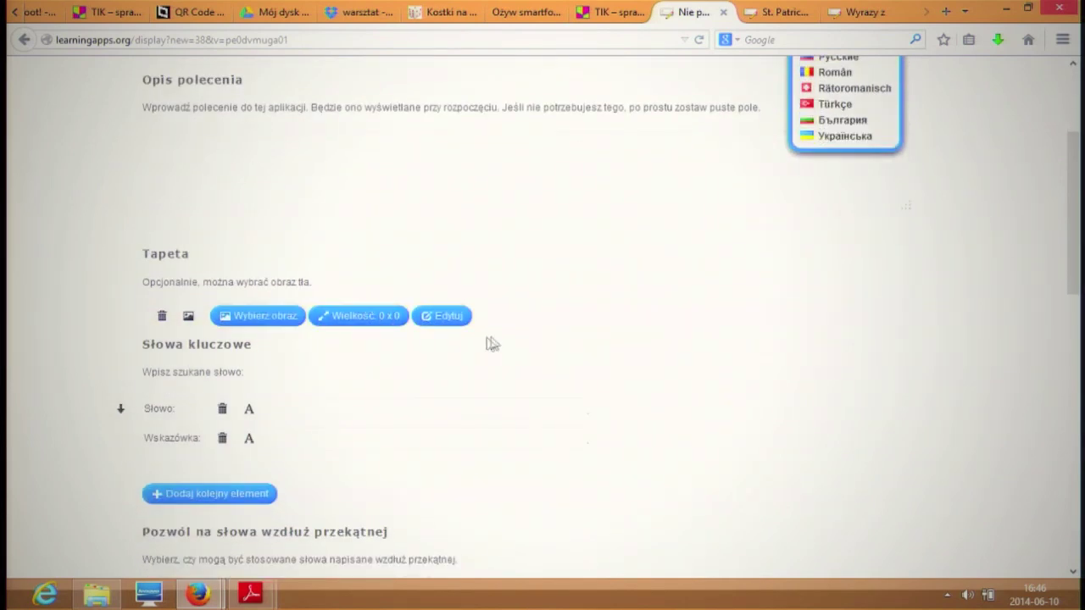
{"action": "scroll", "coordinate": [500, 346], "scroll_direction": "down", "scroll_amount": 2}
{"action": "scroll", "coordinate": [508, 346], "scroll_direction": "down", "scroll_amount": 2}
{"action": "left_click", "coordinate": [413, 227]}
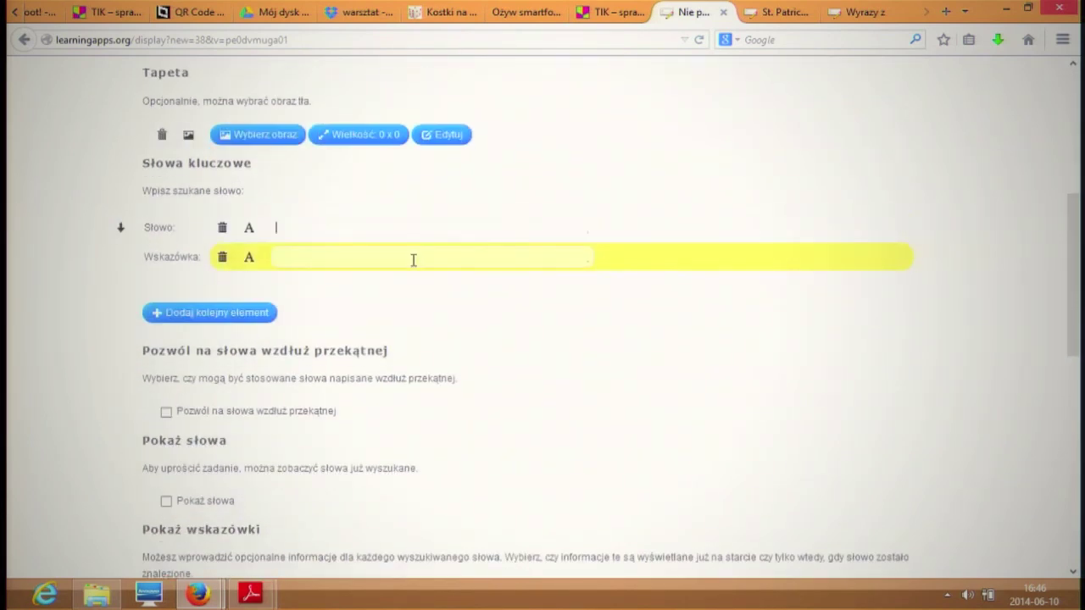
{"action": "scroll", "coordinate": [416, 263], "scroll_direction": "down", "scroll_amount": 2}
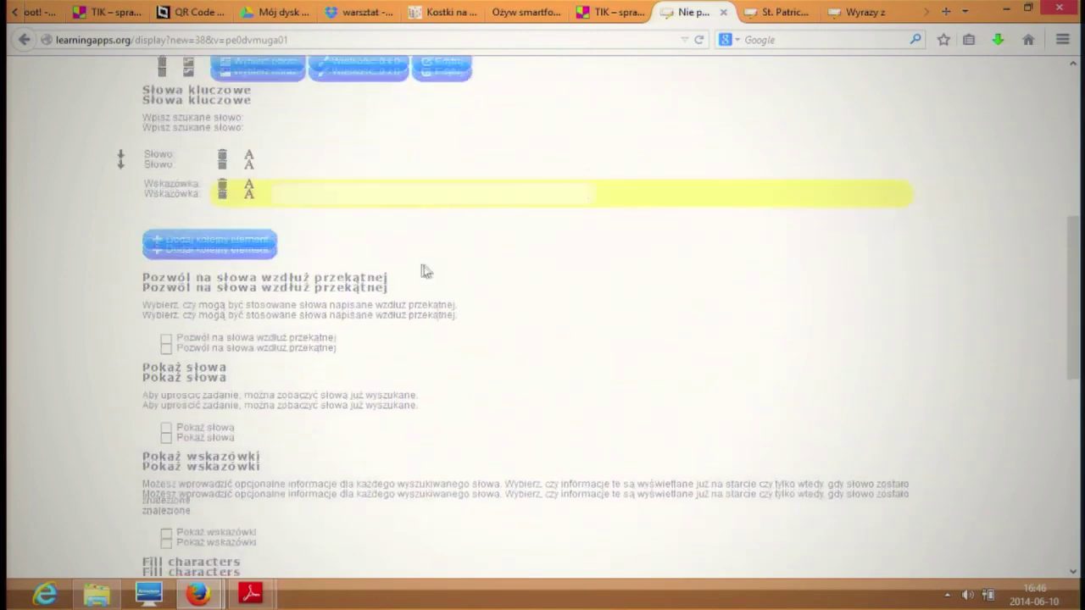
{"action": "scroll", "coordinate": [371, 276], "scroll_direction": "down", "scroll_amount": 10}
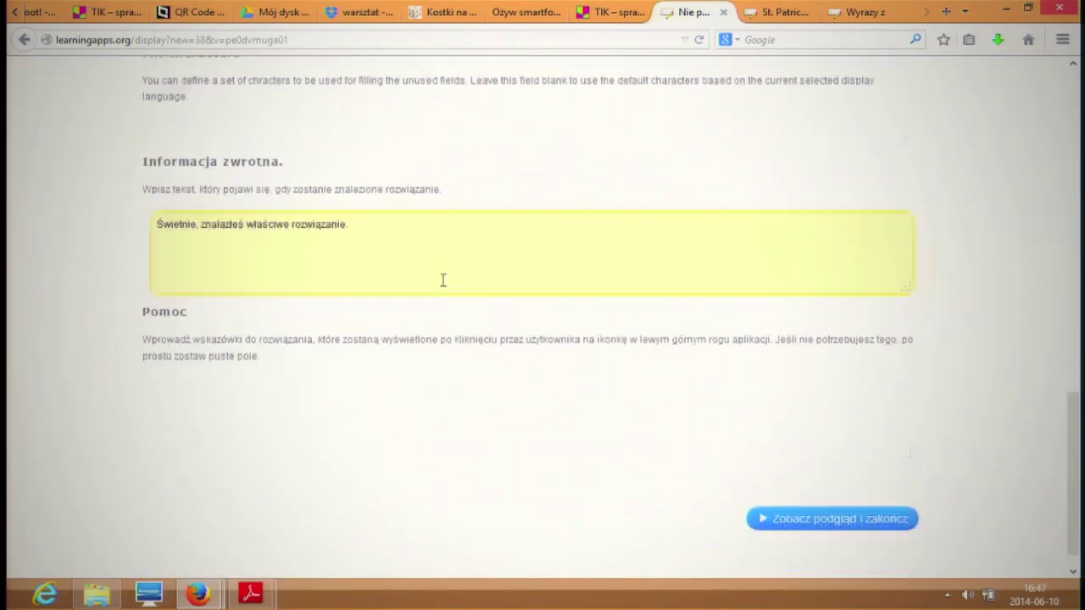
{"action": "scroll", "coordinate": [441, 283], "scroll_direction": "up", "scroll_amount": 5}
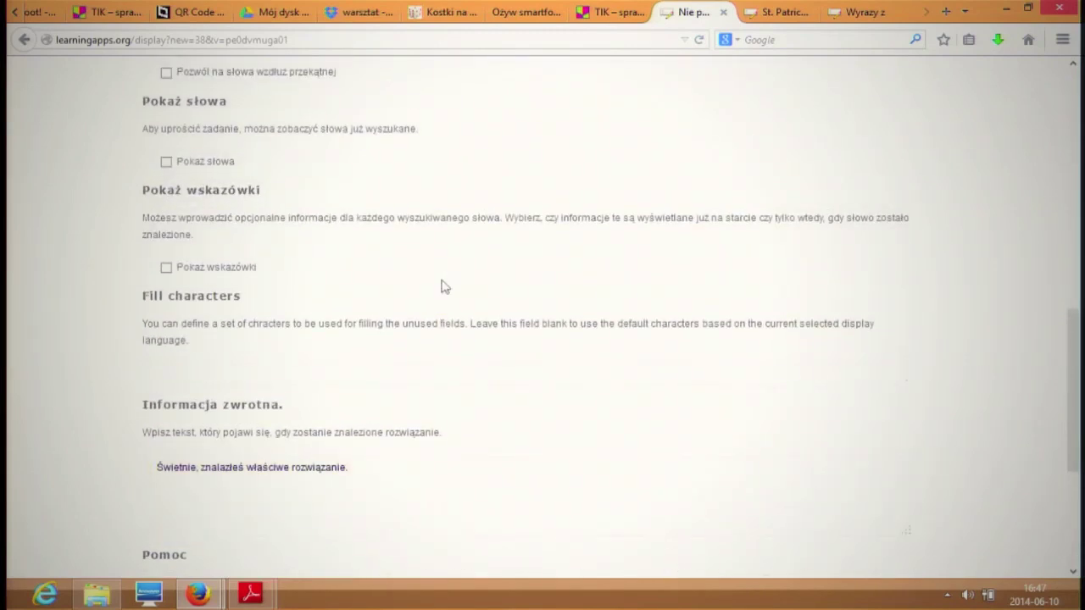
{"action": "scroll", "coordinate": [440, 287], "scroll_direction": "up", "scroll_amount": 15}
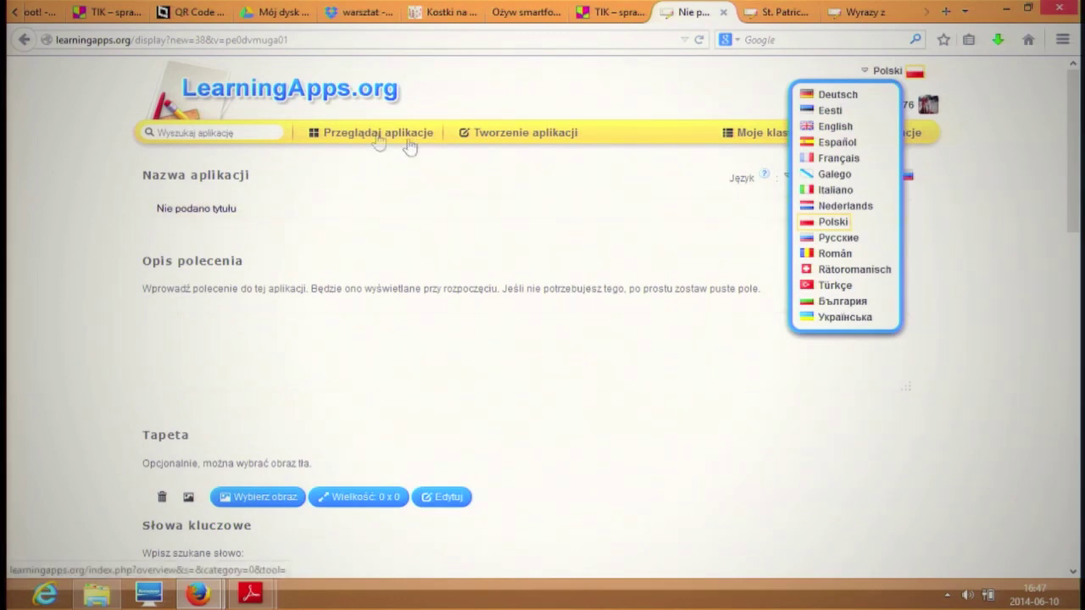
Step: Go back to the template list, browse the Wykreślanka examples and open the LICZBY word search
{"action": "left_click", "coordinate": [24, 39]}
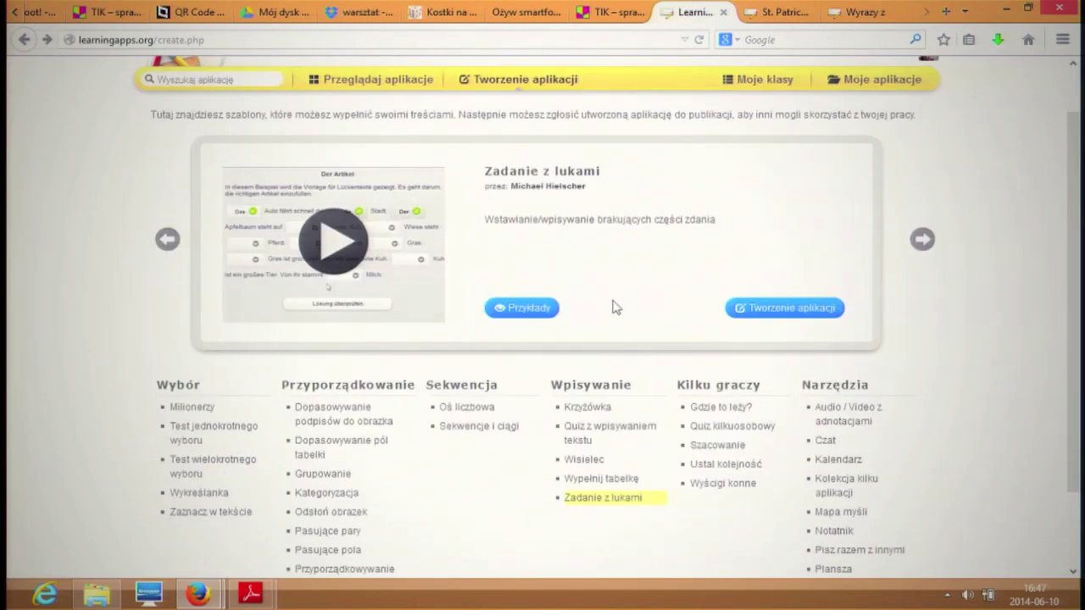
{"action": "scroll", "coordinate": [403, 330], "scroll_direction": "down", "scroll_amount": 2}
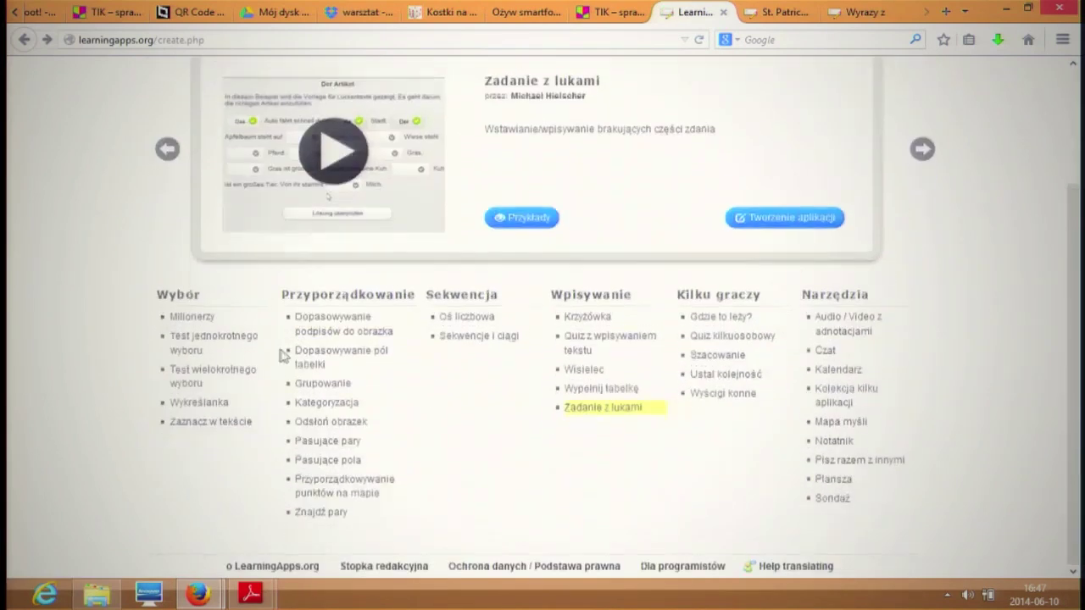
{"action": "left_click", "coordinate": [234, 404]}
{"action": "left_click", "coordinate": [533, 228]}
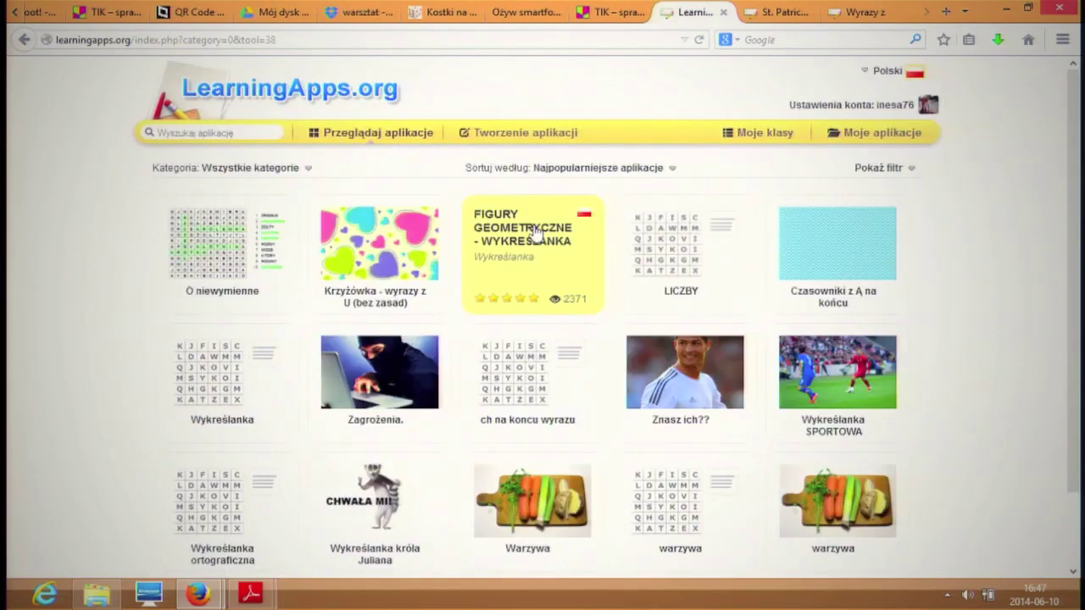
{"action": "left_click", "coordinate": [700, 262]}
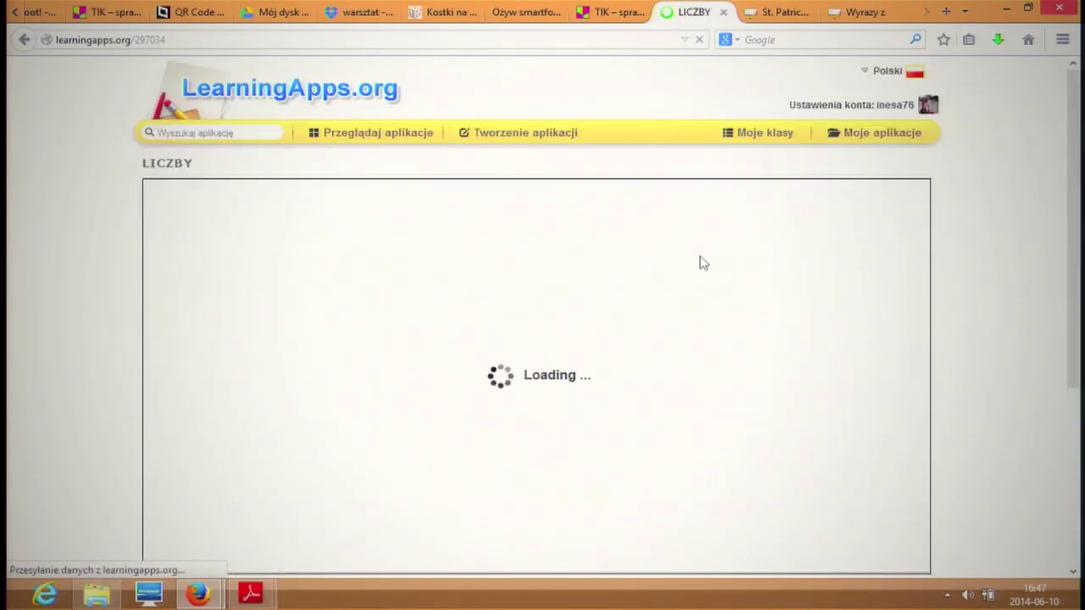
Step: Dismiss the LICZBY instruction and look over the puzzle's letter grid, word list and sharing details
{"action": "scroll", "coordinate": [629, 245], "scroll_direction": "down", "scroll_amount": 2}
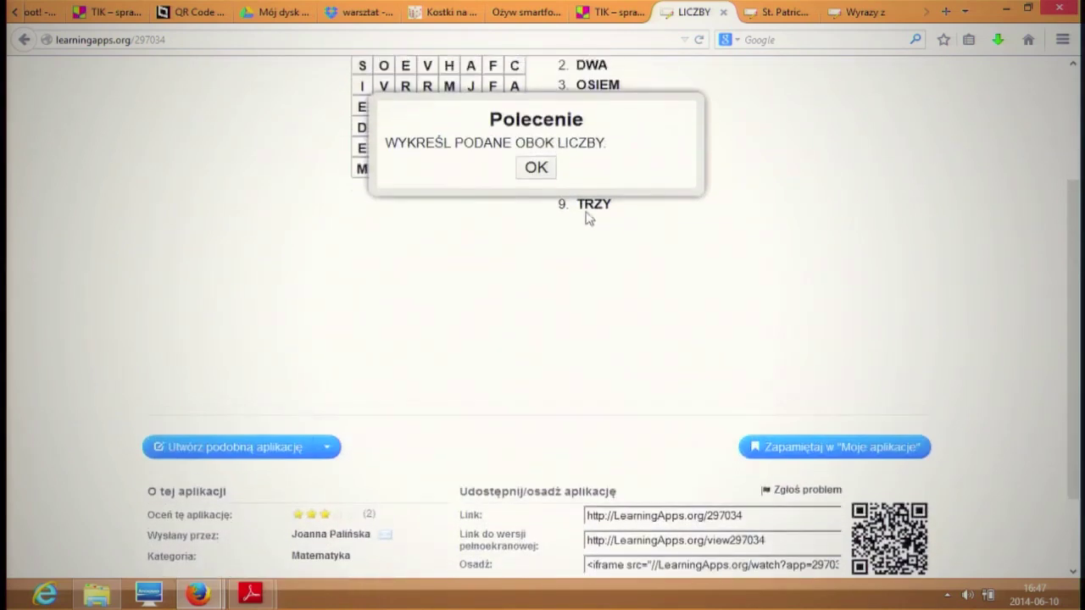
{"action": "scroll", "coordinate": [589, 213], "scroll_direction": "up", "scroll_amount": 2}
{"action": "left_click", "coordinate": [535, 243]}
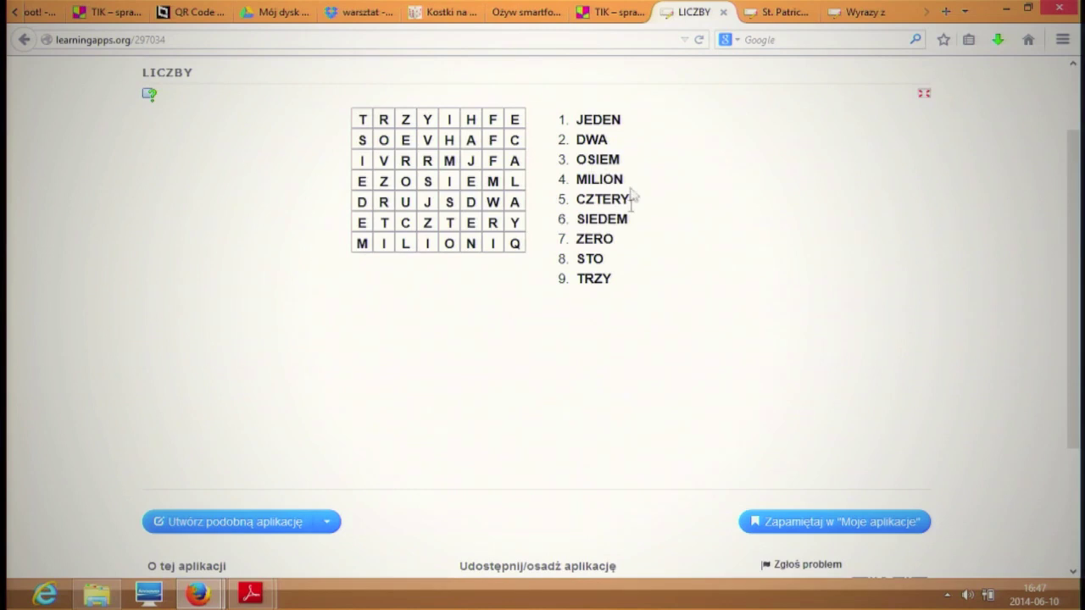
{"action": "scroll", "coordinate": [594, 314], "scroll_direction": "down", "scroll_amount": 2}
{"action": "scroll", "coordinate": [631, 332], "scroll_direction": "up", "scroll_amount": 2}
{"action": "scroll", "coordinate": [632, 333], "scroll_direction": "down", "scroll_amount": 4}
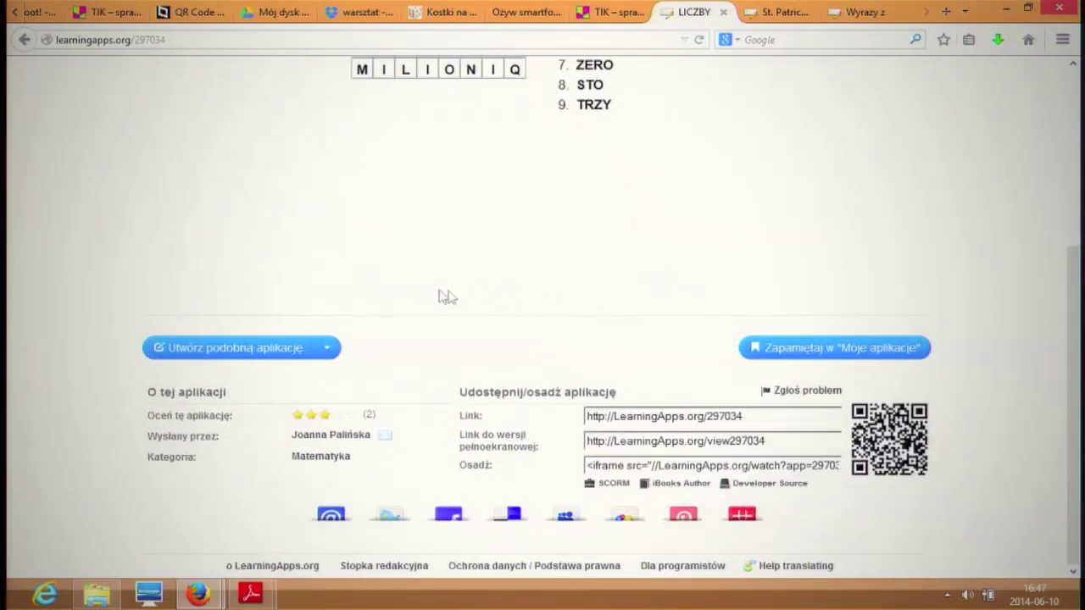
Step: Create a similar application based on the LICZBY word search
{"action": "left_click", "coordinate": [331, 347]}
{"action": "left_click", "coordinate": [333, 348]}
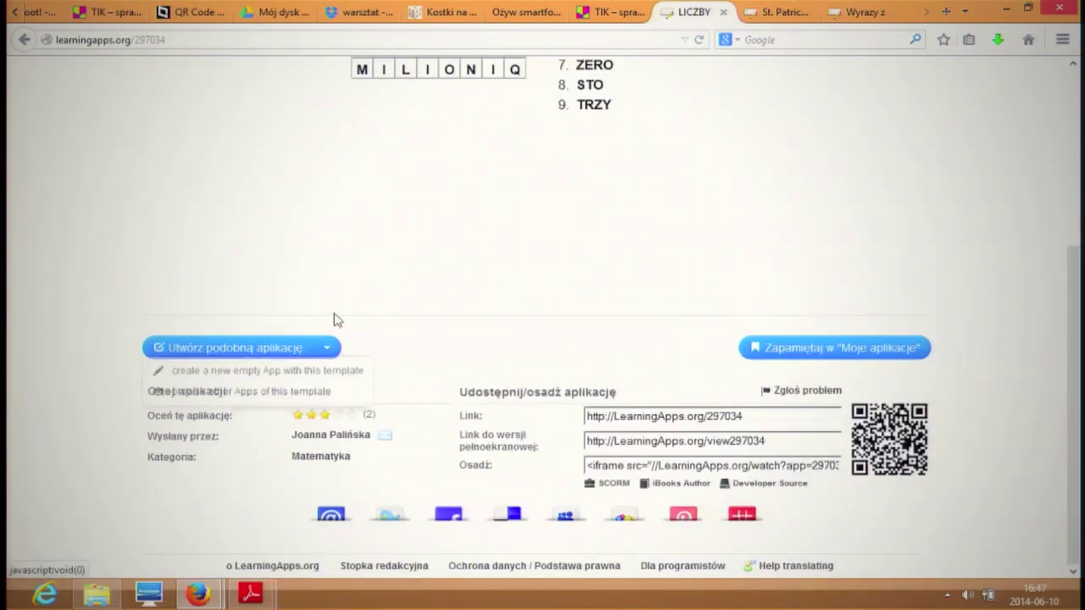
{"action": "left_click", "coordinate": [259, 350]}
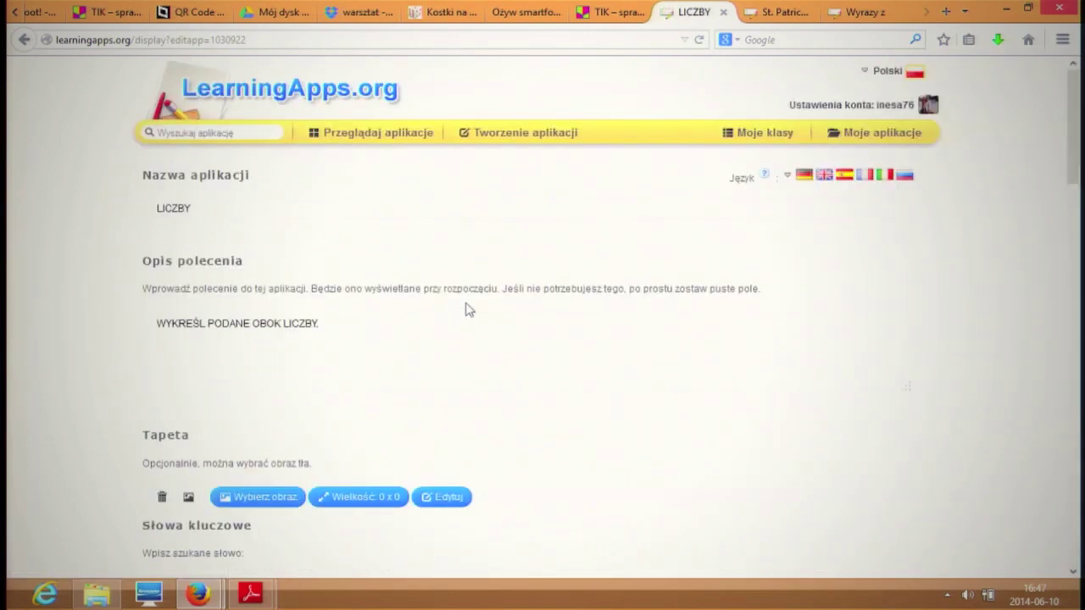
Step: Examine the instruction, the list of keywords with their hint fields and the diagonal-word option in the LICZBY copy's form
{"action": "scroll", "coordinate": [466, 308], "scroll_direction": "down", "scroll_amount": 7}
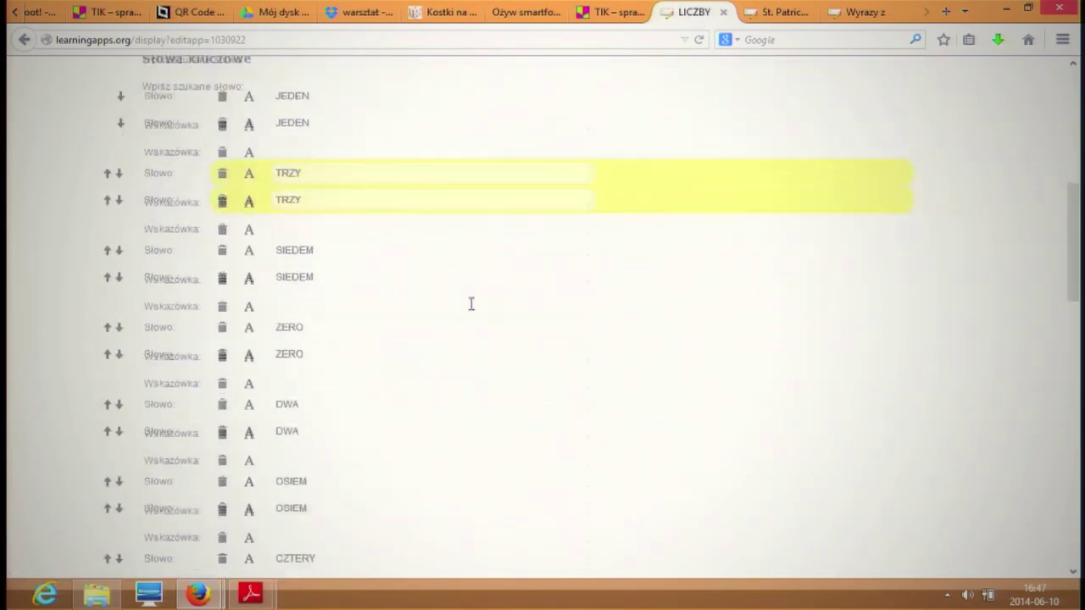
{"action": "scroll", "coordinate": [486, 310], "scroll_direction": "down", "scroll_amount": 2}
{"action": "scroll", "coordinate": [484, 305], "scroll_direction": "up", "scroll_amount": 8}
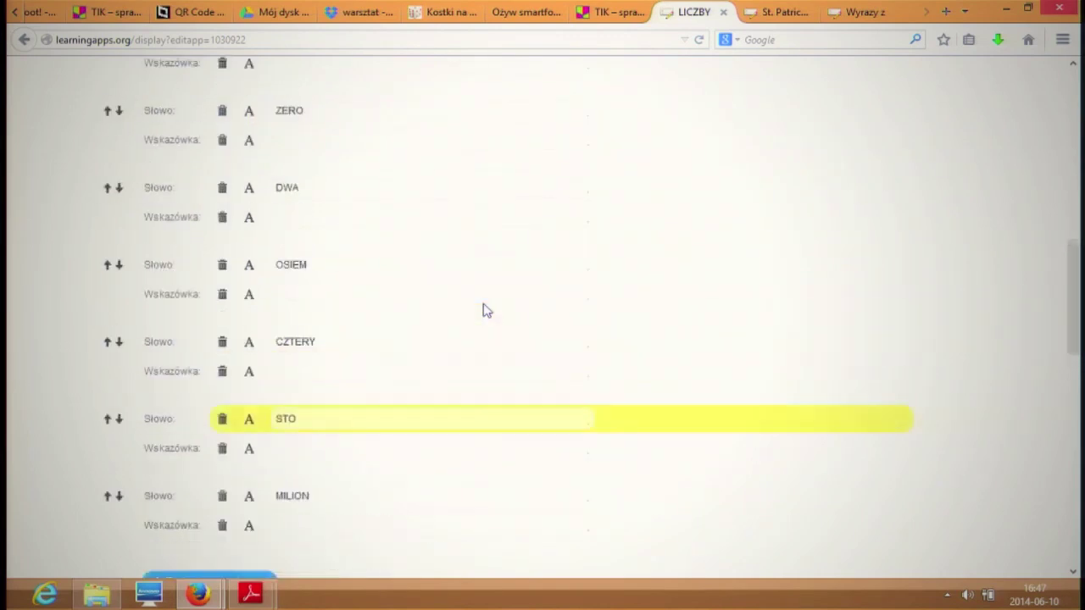
{"action": "scroll", "coordinate": [485, 311], "scroll_direction": "up", "scroll_amount": 3}
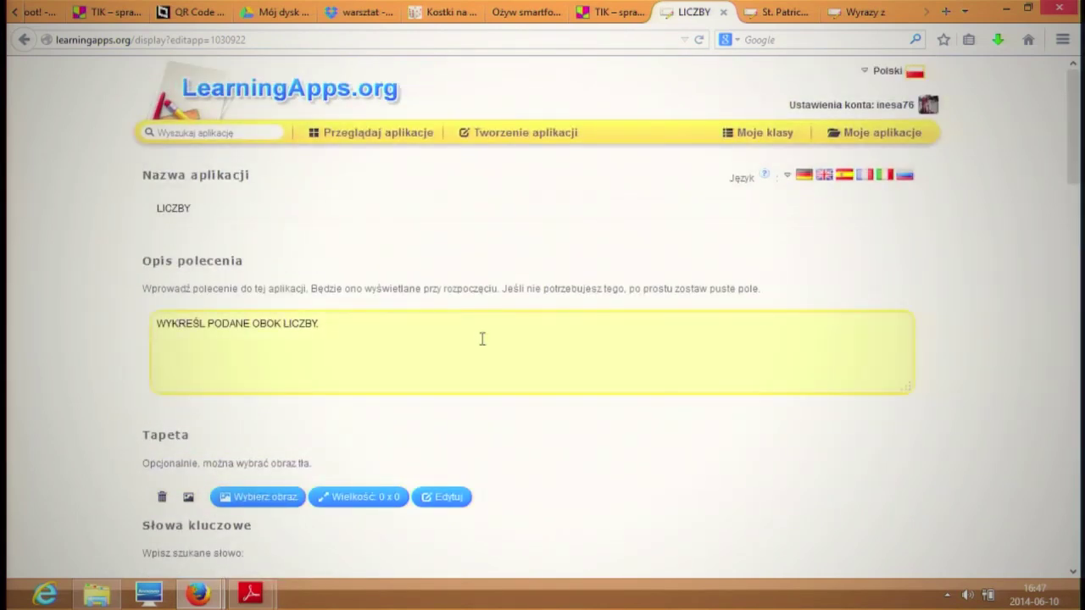
{"action": "scroll", "coordinate": [481, 339], "scroll_direction": "down", "scroll_amount": 8}
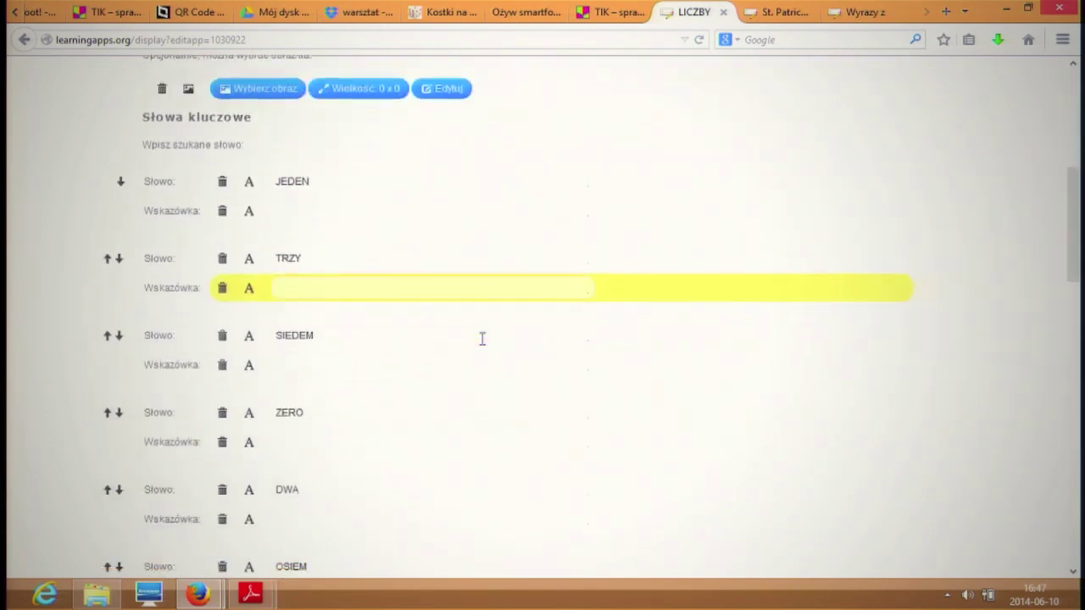
{"action": "scroll", "coordinate": [483, 345], "scroll_direction": "down", "scroll_amount": 1}
{"action": "scroll", "coordinate": [481, 340], "scroll_direction": "down", "scroll_amount": 7}
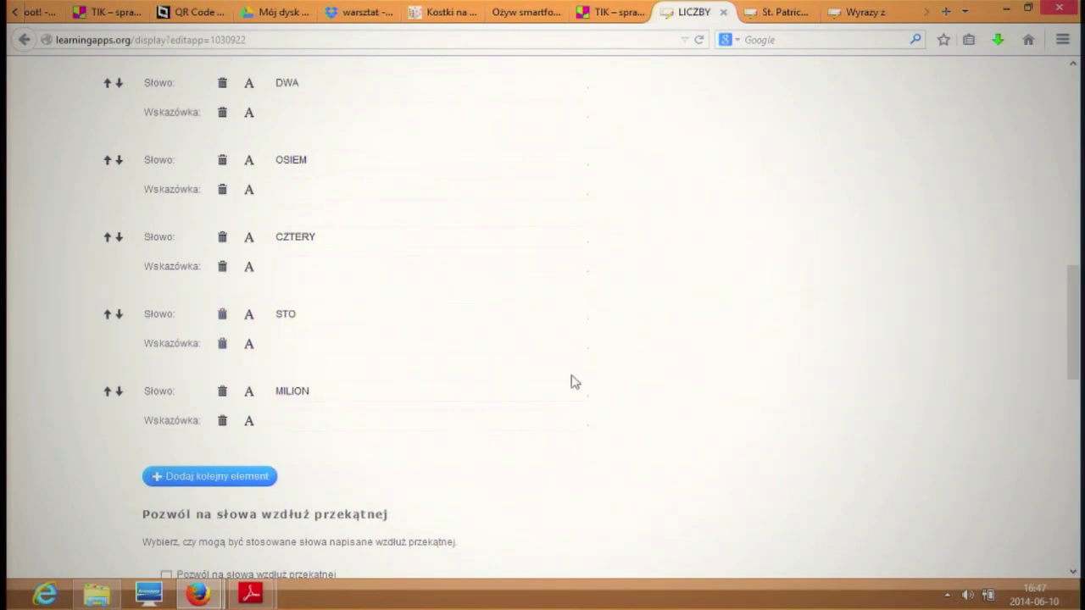
{"action": "scroll", "coordinate": [574, 383], "scroll_direction": "down", "scroll_amount": 2}
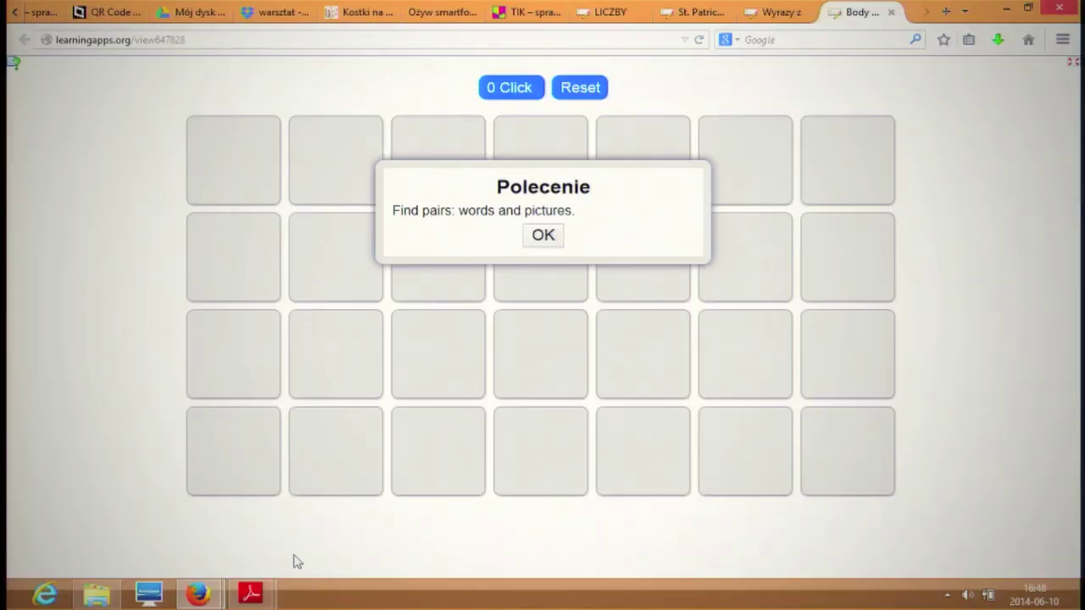
Step: Dismiss the instruction of the Body parts pairs game and turn over four pairs of cards in the top two rows
{"action": "left_click", "coordinate": [549, 238]}
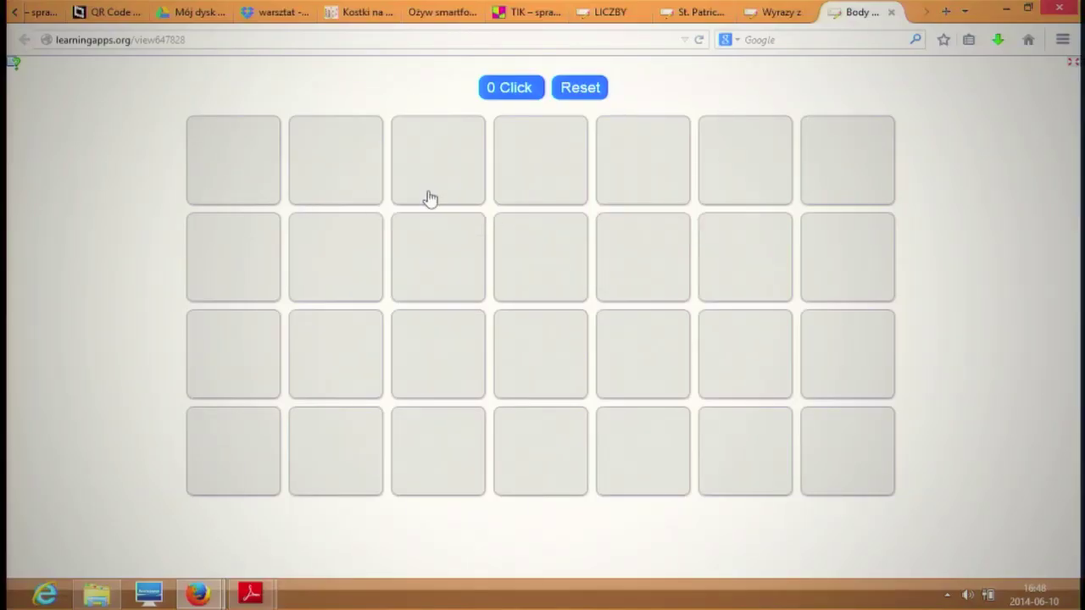
{"action": "left_click", "coordinate": [260, 180]}
{"action": "left_click", "coordinate": [351, 190]}
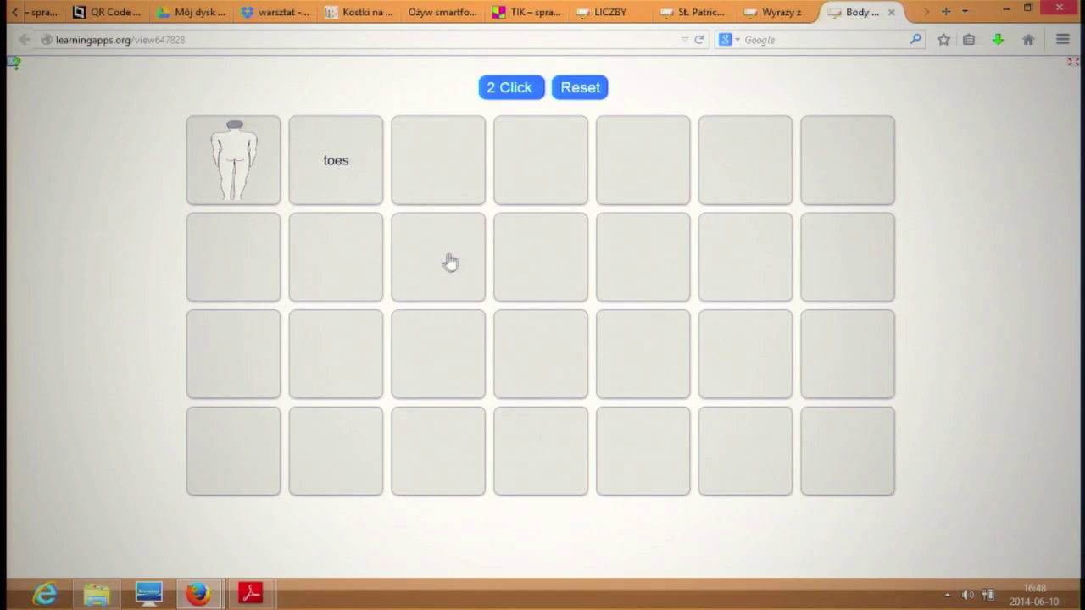
{"action": "left_click", "coordinate": [429, 200]}
{"action": "left_click", "coordinate": [434, 290]}
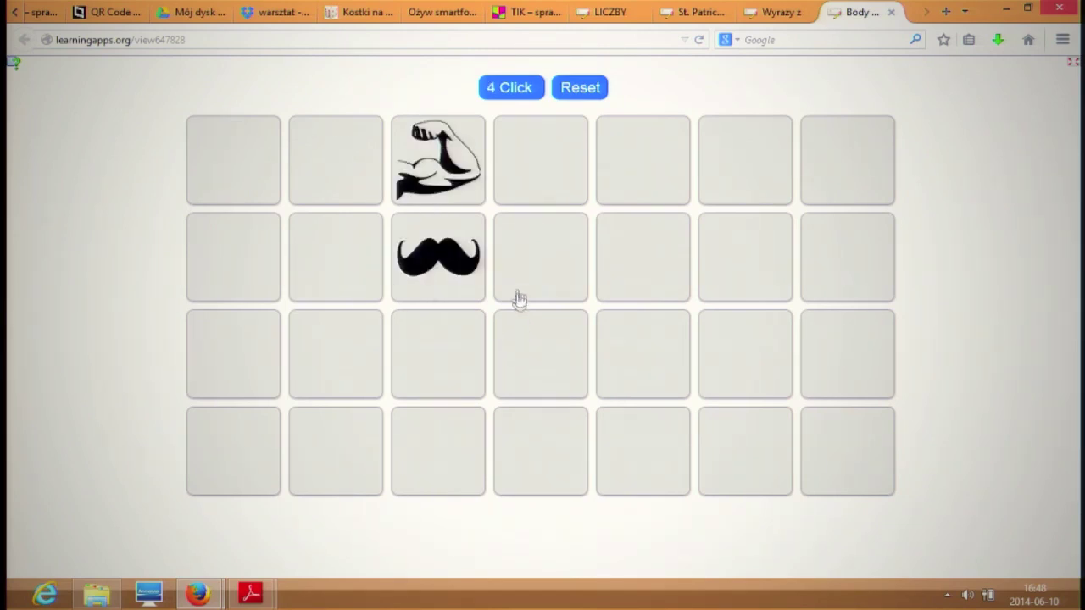
{"action": "left_click", "coordinate": [578, 186]}
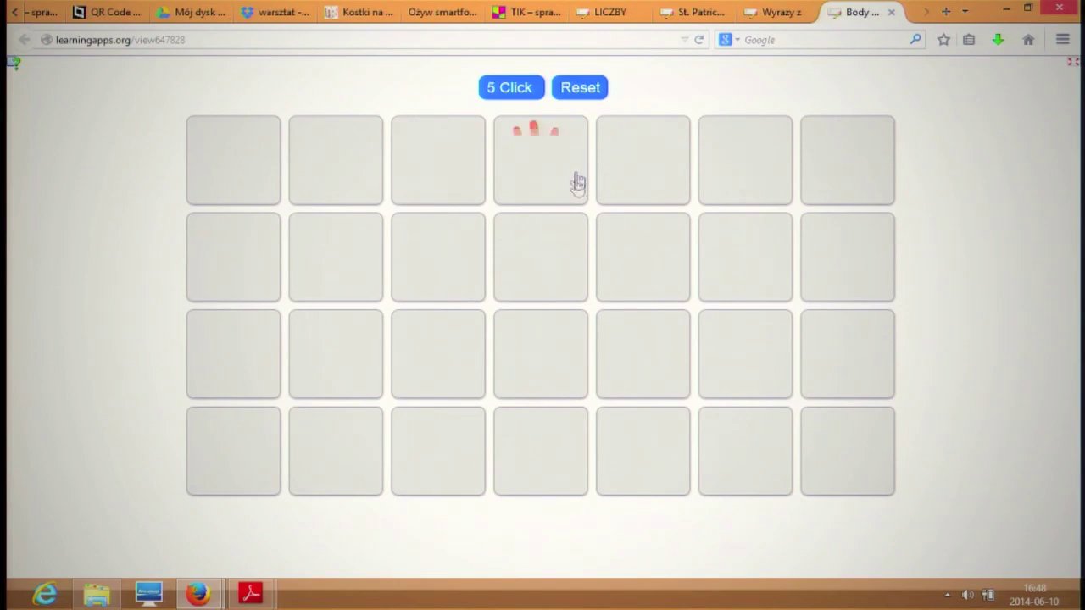
{"action": "left_click", "coordinate": [567, 286]}
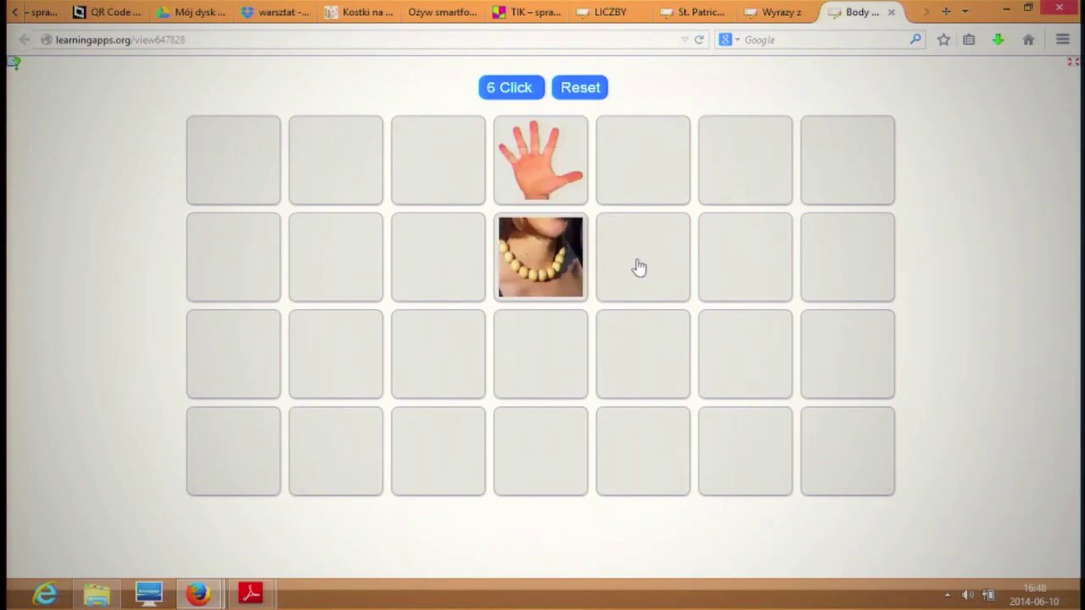
{"action": "left_click", "coordinate": [637, 183]}
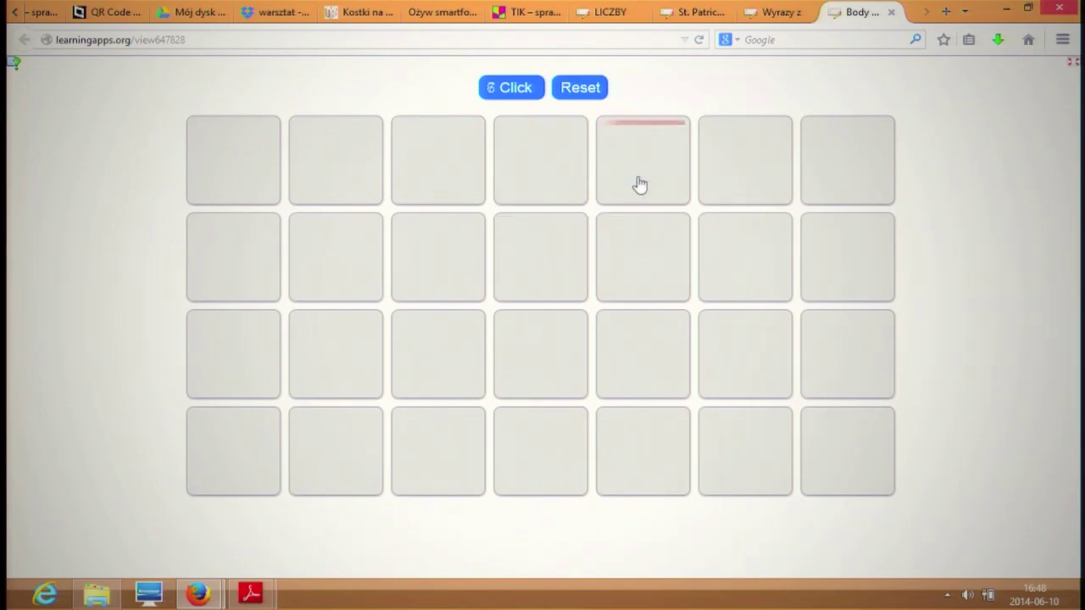
{"action": "left_click", "coordinate": [726, 197]}
Step: Return to the LICZBY editing form and open the list of application templates from there
{"action": "left_click", "coordinate": [797, 10]}
{"action": "left_click", "coordinate": [715, 9]}
{"action": "left_click", "coordinate": [608, 11]}
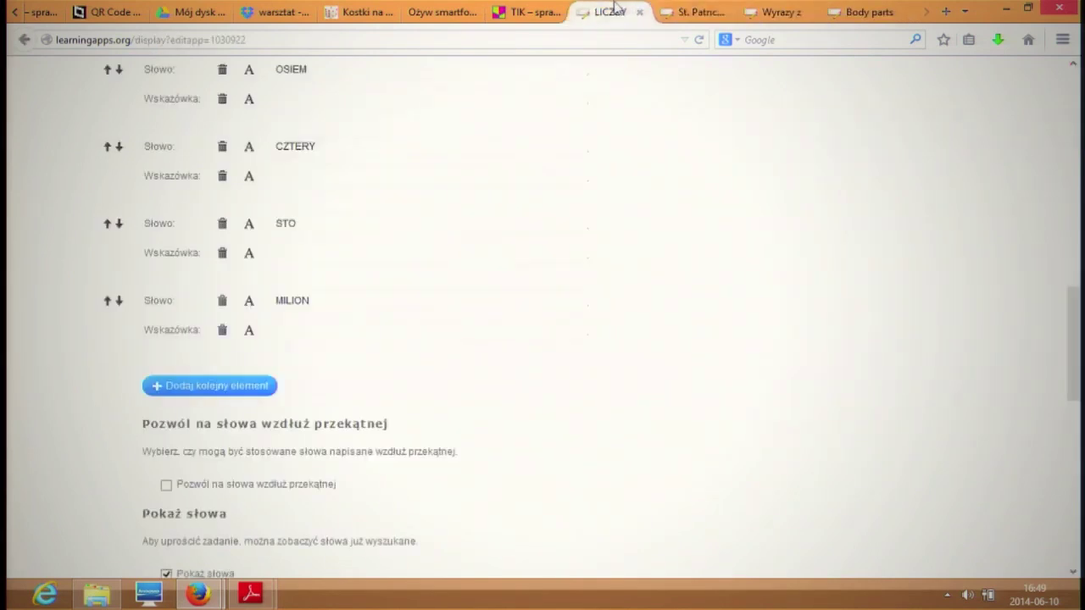
{"action": "scroll", "coordinate": [577, 116], "scroll_direction": "up", "scroll_amount": 5}
{"action": "scroll", "coordinate": [576, 117], "scroll_direction": "up", "scroll_amount": 4}
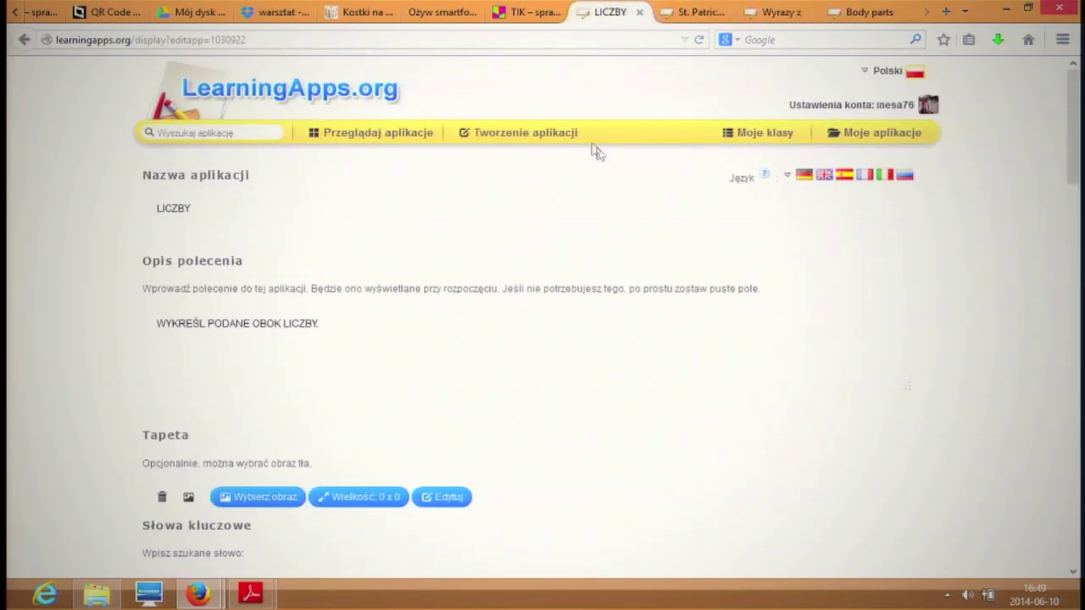
{"action": "left_click", "coordinate": [547, 133]}
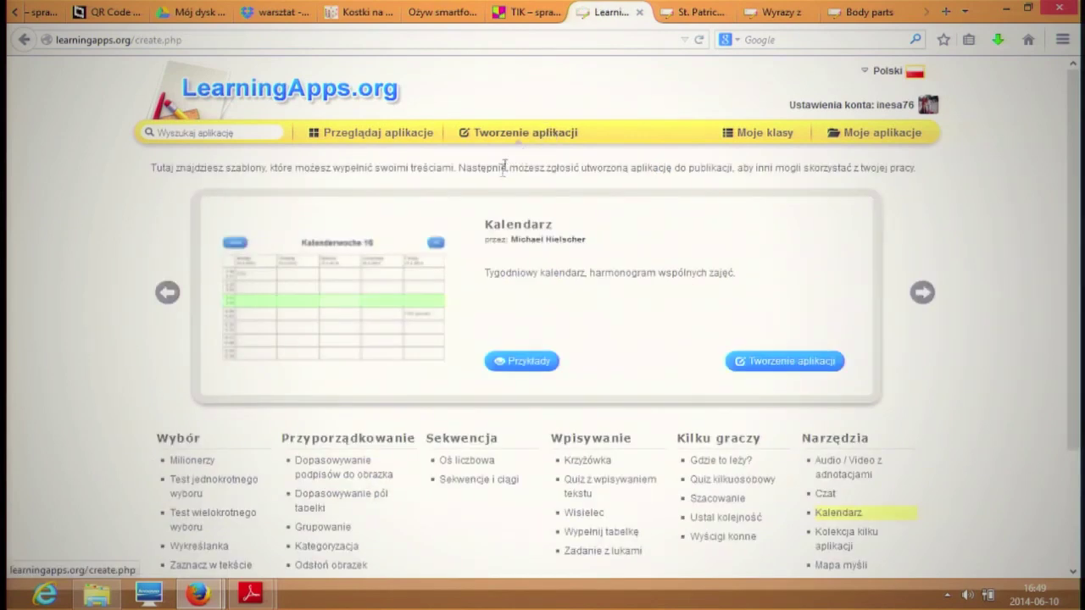
Step: Start a new application from the Znajdź pary template and bring up its pair entry fields
{"action": "scroll", "coordinate": [407, 271], "scroll_direction": "down", "scroll_amount": 3}
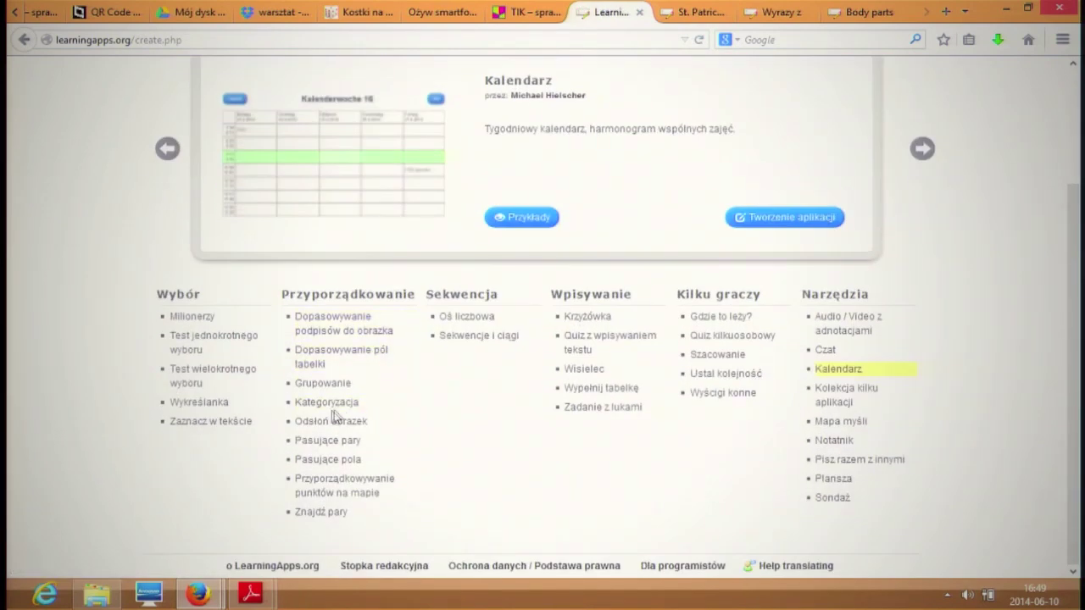
{"action": "left_click", "coordinate": [340, 514]}
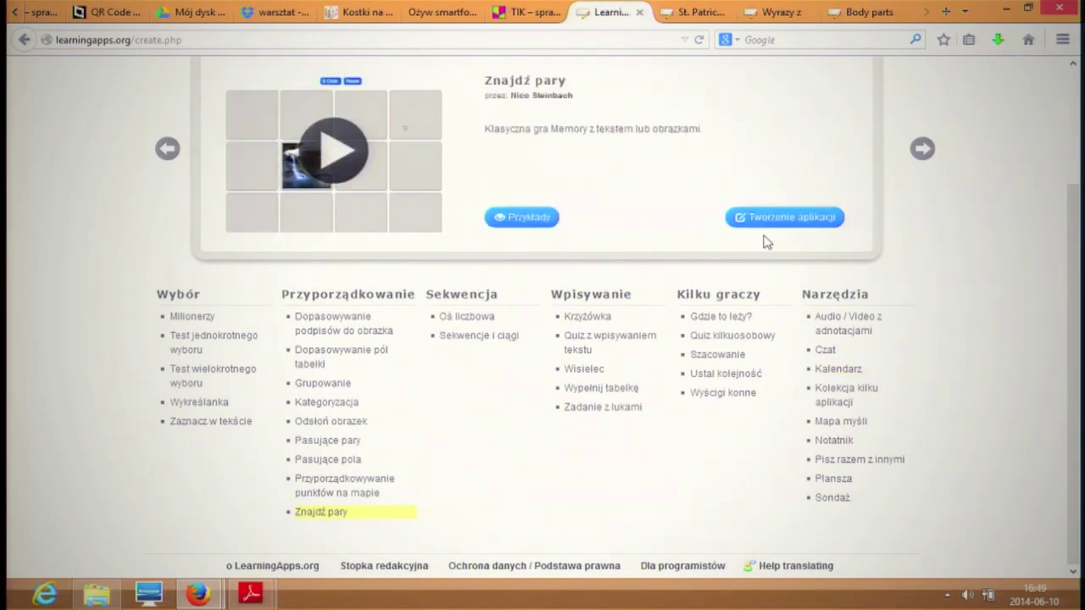
{"action": "left_click", "coordinate": [777, 229]}
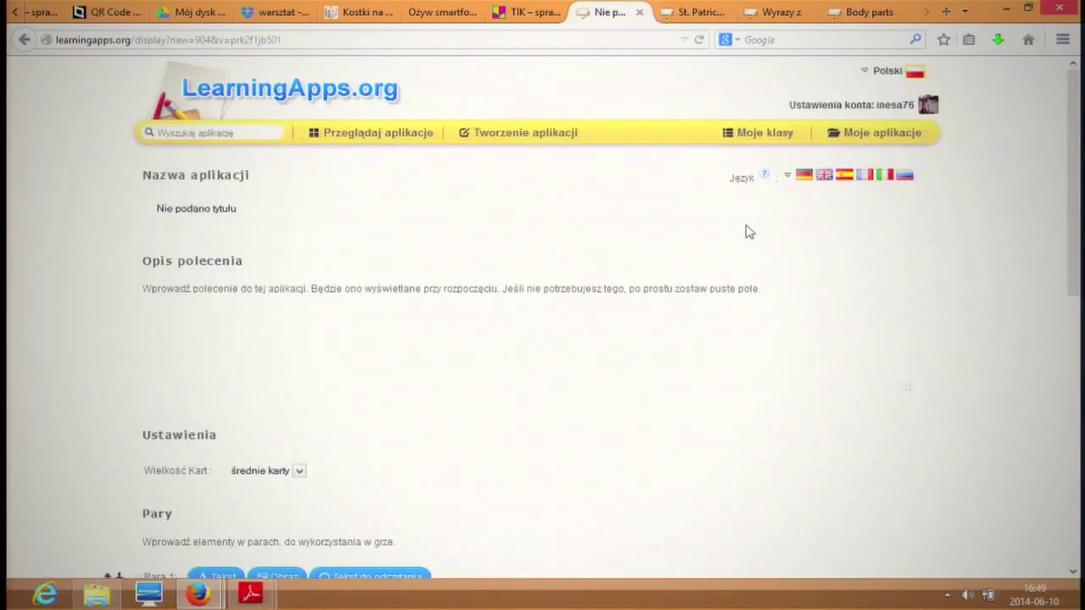
{"action": "scroll", "coordinate": [746, 231], "scroll_direction": "down", "scroll_amount": 4}
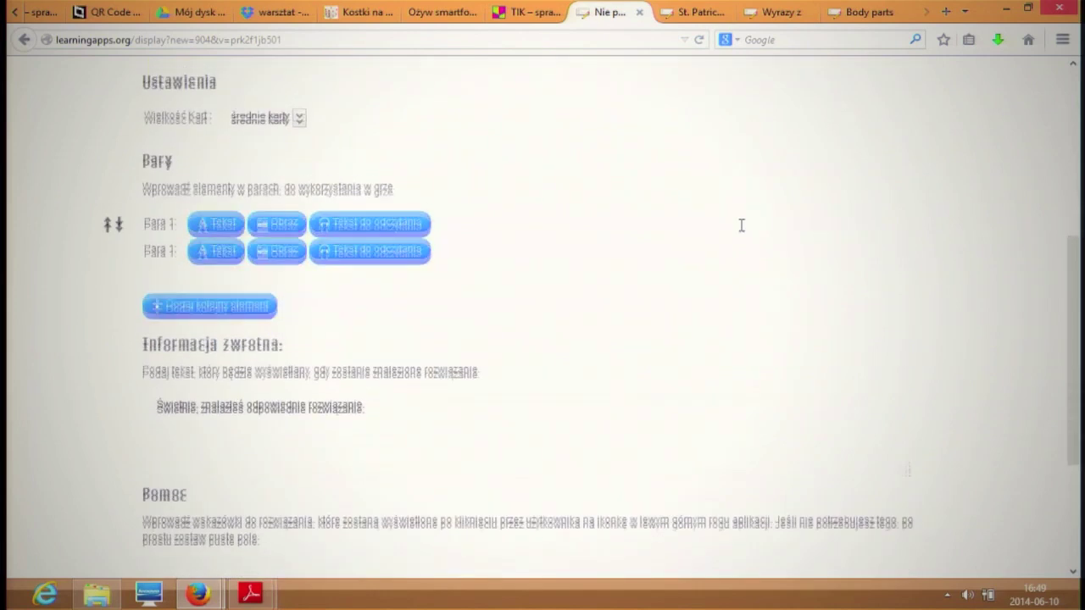
Step: Dismiss the clothes puzzle's instruction and match hat with head, gloves with hand and socks with feet
{"action": "scroll", "coordinate": [743, 227], "scroll_direction": "up", "scroll_amount": 3}
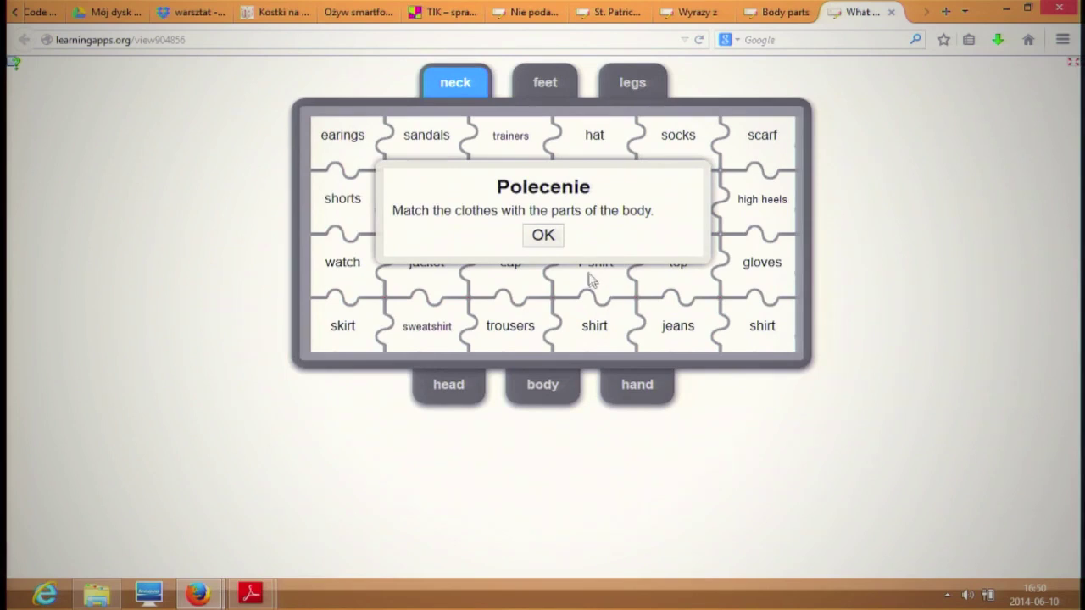
{"action": "left_click", "coordinate": [546, 236]}
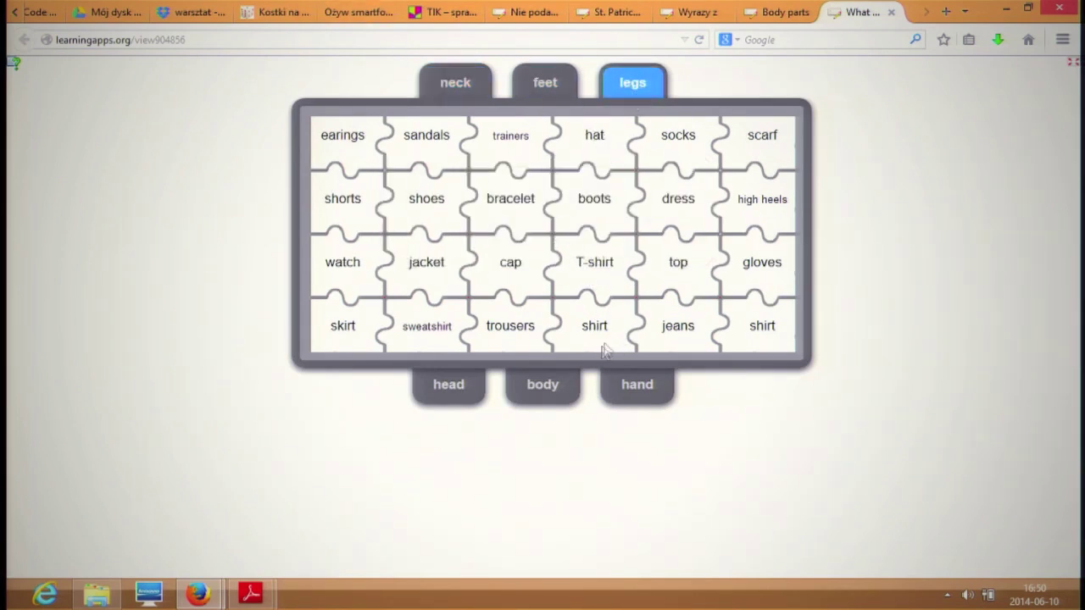
{"action": "left_click", "coordinate": [635, 389]}
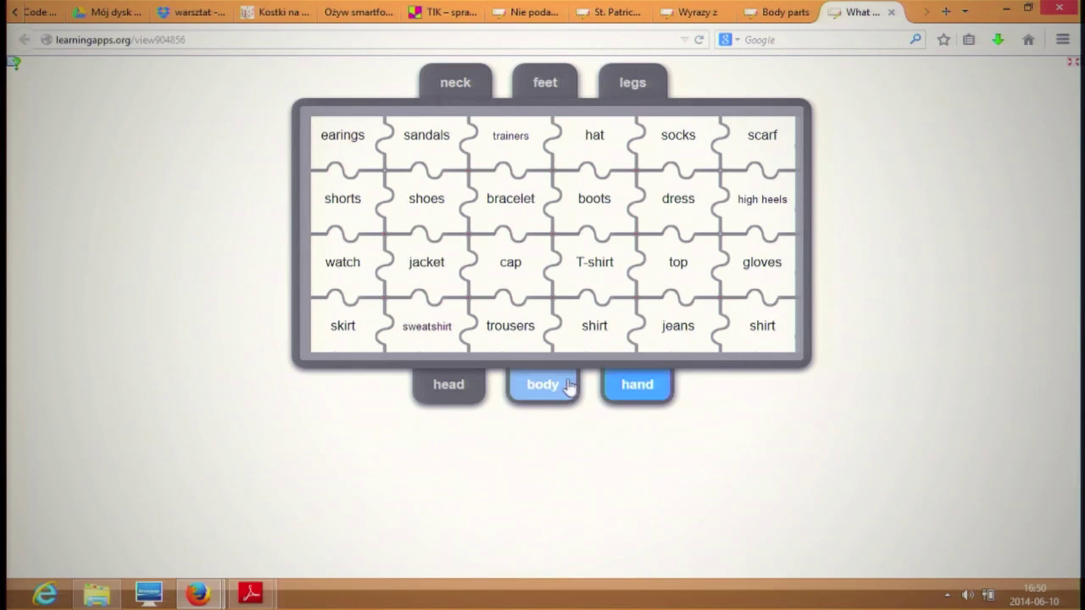
{"action": "left_click", "coordinate": [457, 392]}
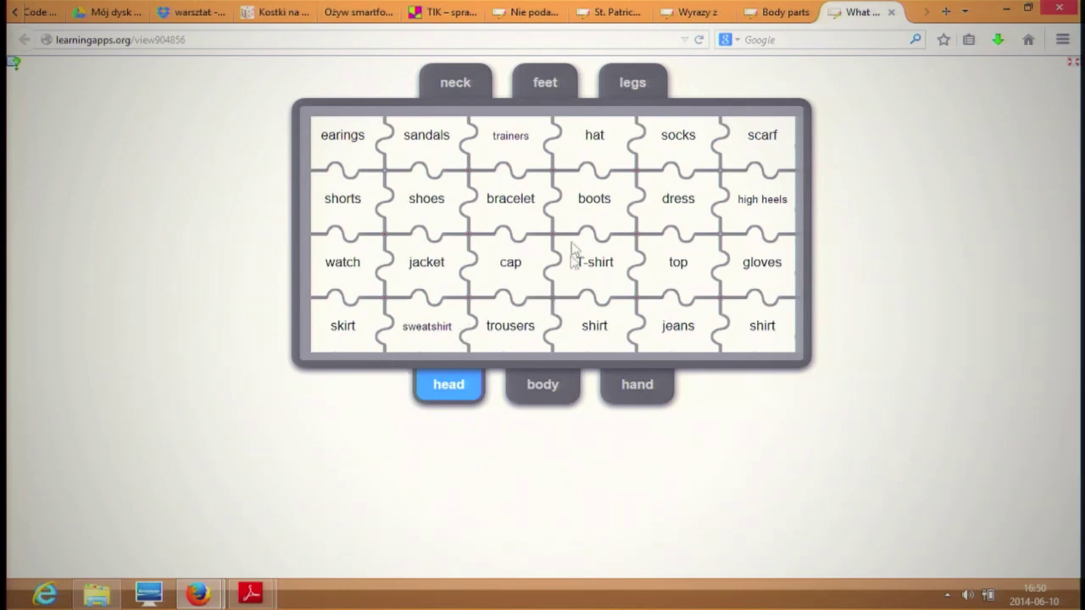
{"action": "left_click", "coordinate": [586, 146]}
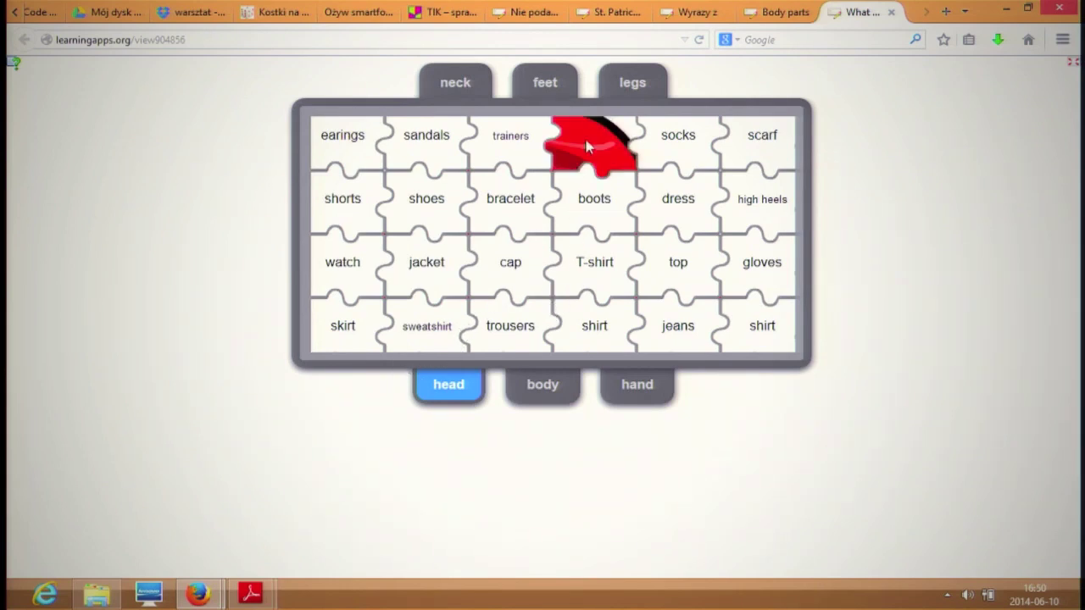
{"action": "left_click", "coordinate": [639, 393]}
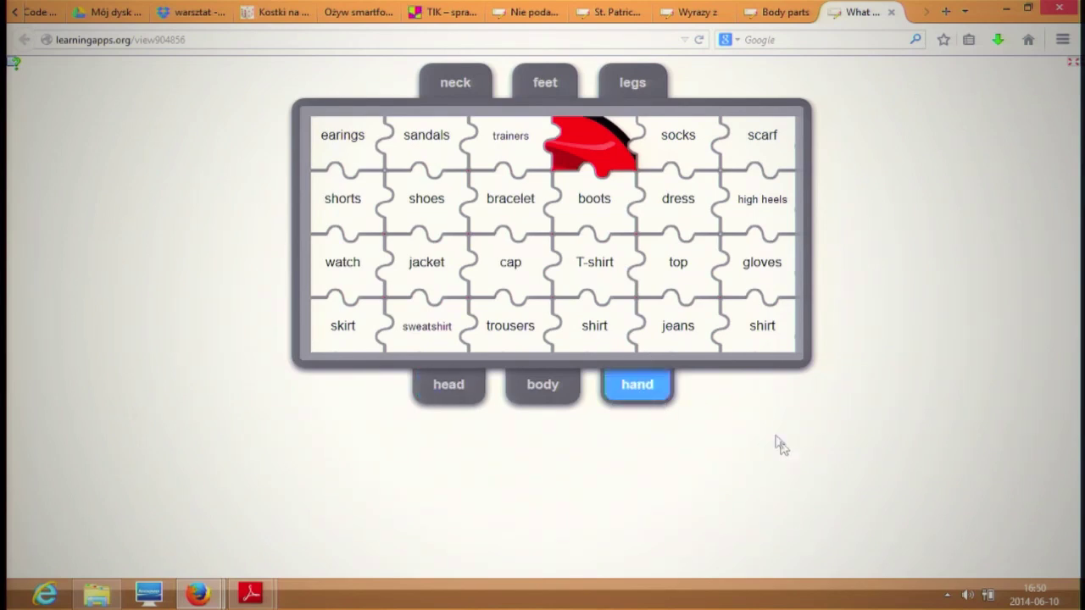
{"action": "left_click", "coordinate": [762, 275]}
{"action": "left_click", "coordinate": [545, 84]}
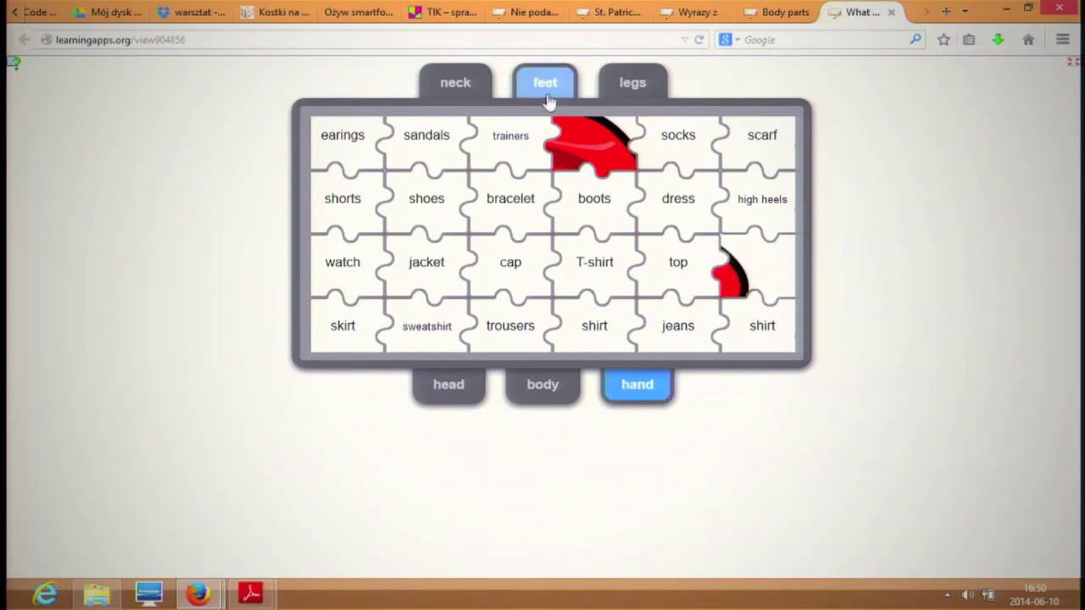
{"action": "left_click", "coordinate": [667, 153]}
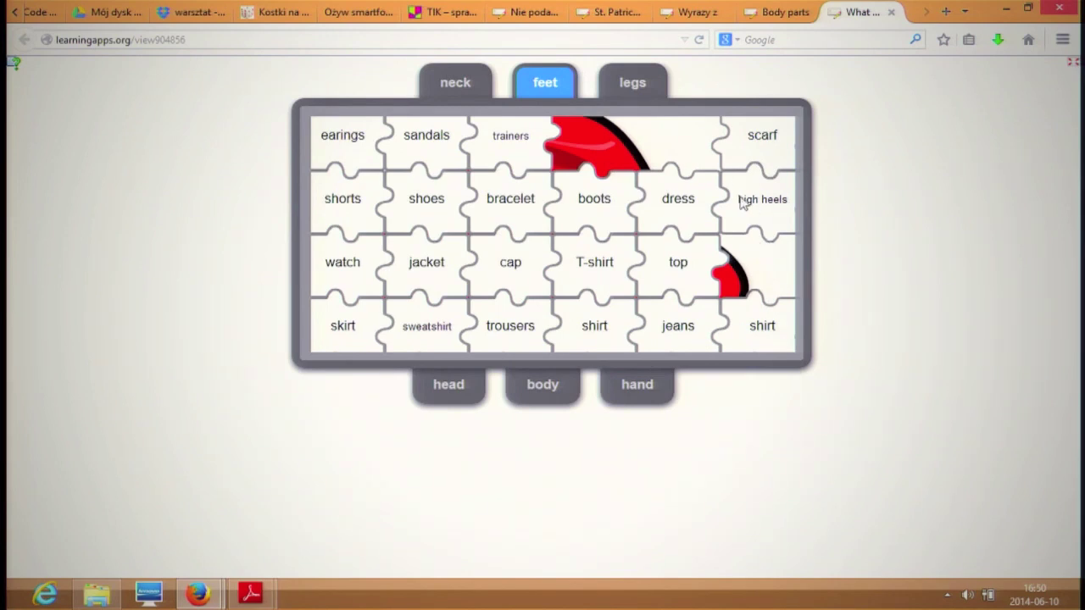
Step: Return to the application templates and start a new application from the Odsłoń obrazek template
{"action": "left_click", "coordinate": [521, 12]}
{"action": "left_click", "coordinate": [532, 133]}
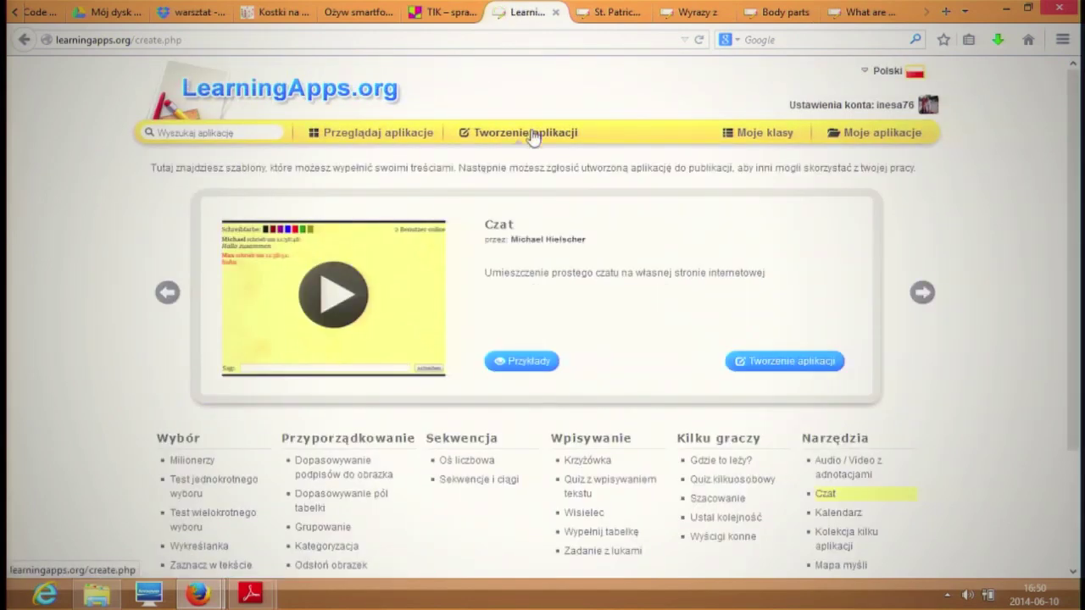
{"action": "scroll", "coordinate": [492, 237], "scroll_direction": "down", "scroll_amount": 3}
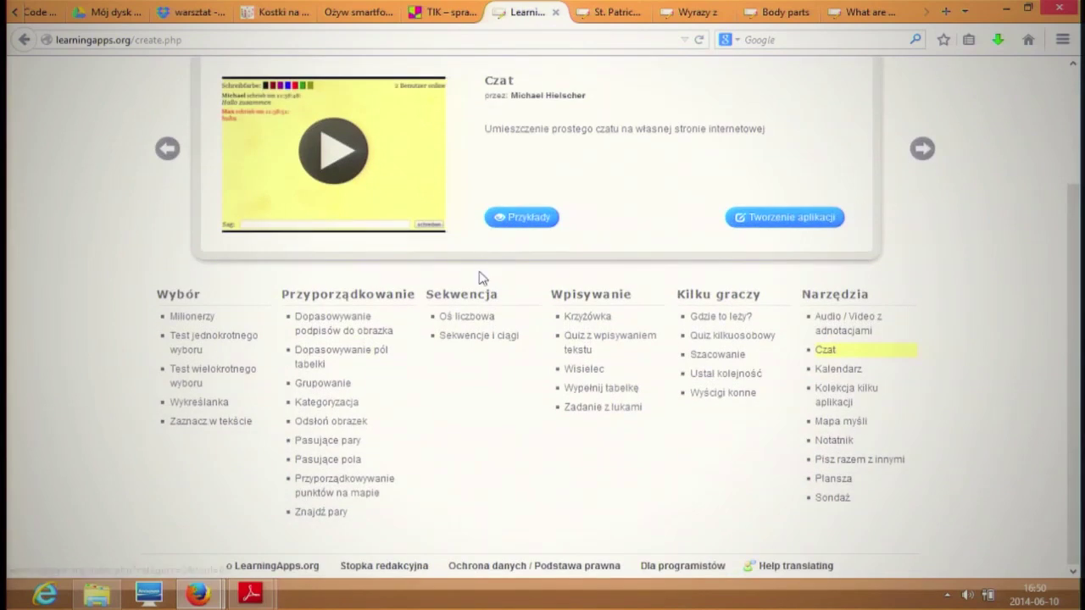
{"action": "left_click", "coordinate": [378, 422]}
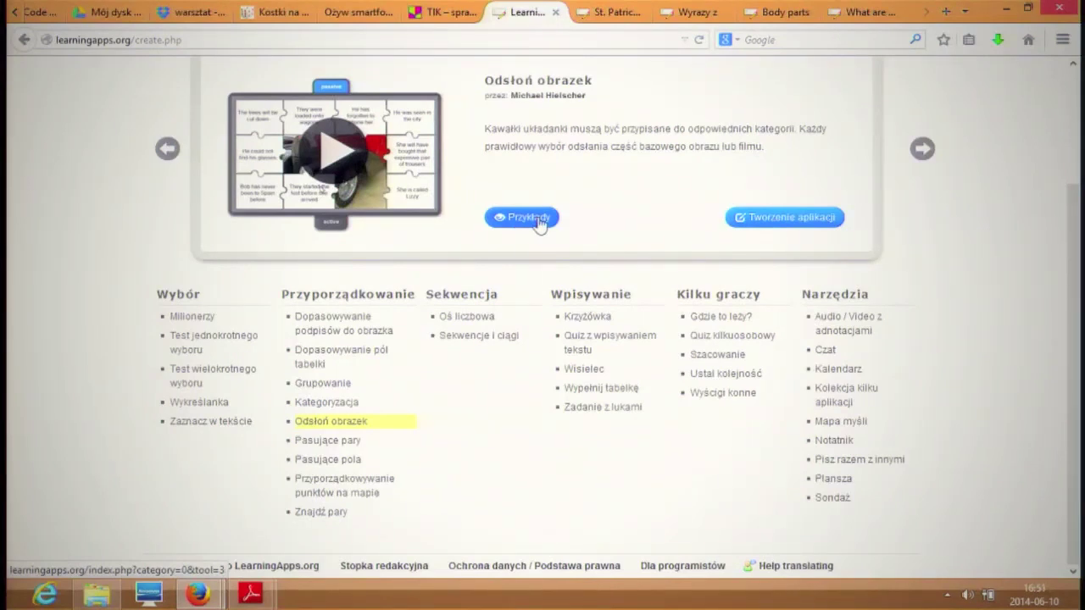
{"action": "left_click", "coordinate": [793, 227]}
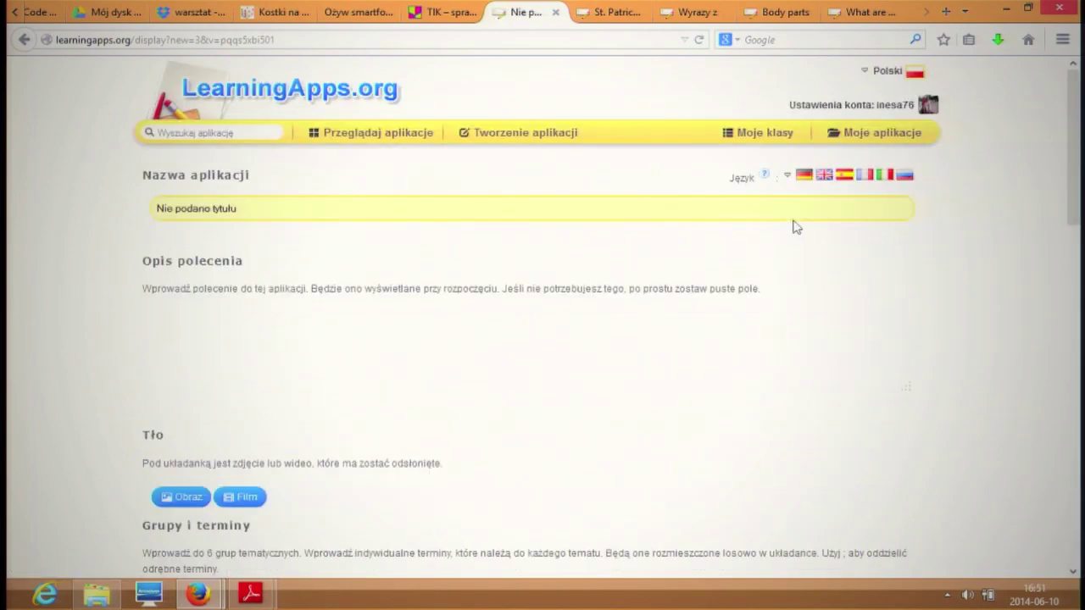
Step: Look over the background and group fields of the new form and name the application przykladowa
{"action": "scroll", "coordinate": [453, 230], "scroll_direction": "down", "scroll_amount": 6}
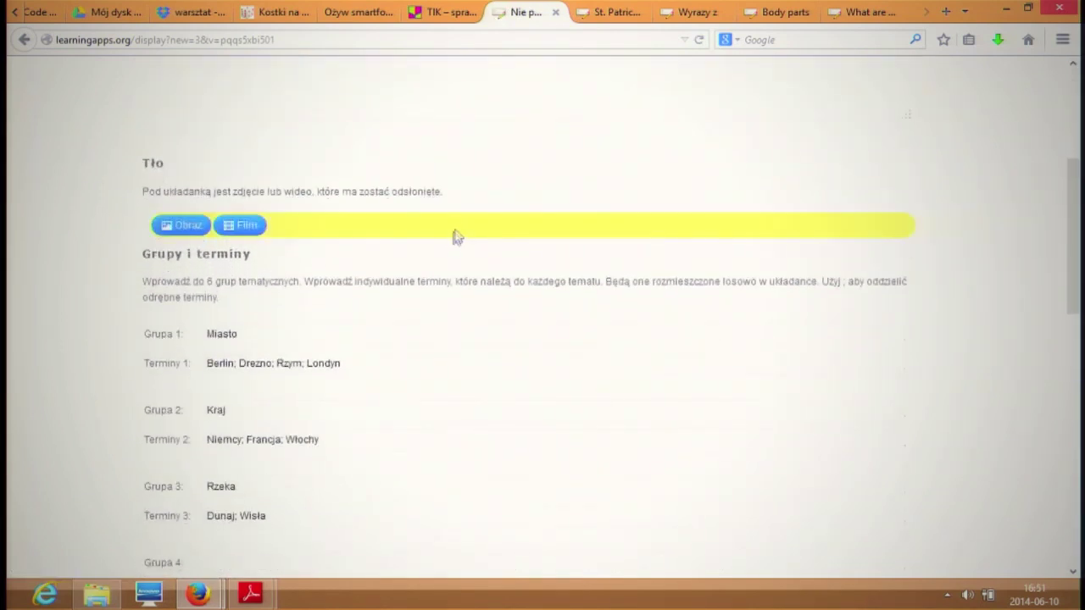
{"action": "scroll", "coordinate": [452, 236], "scroll_direction": "up", "scroll_amount": 2}
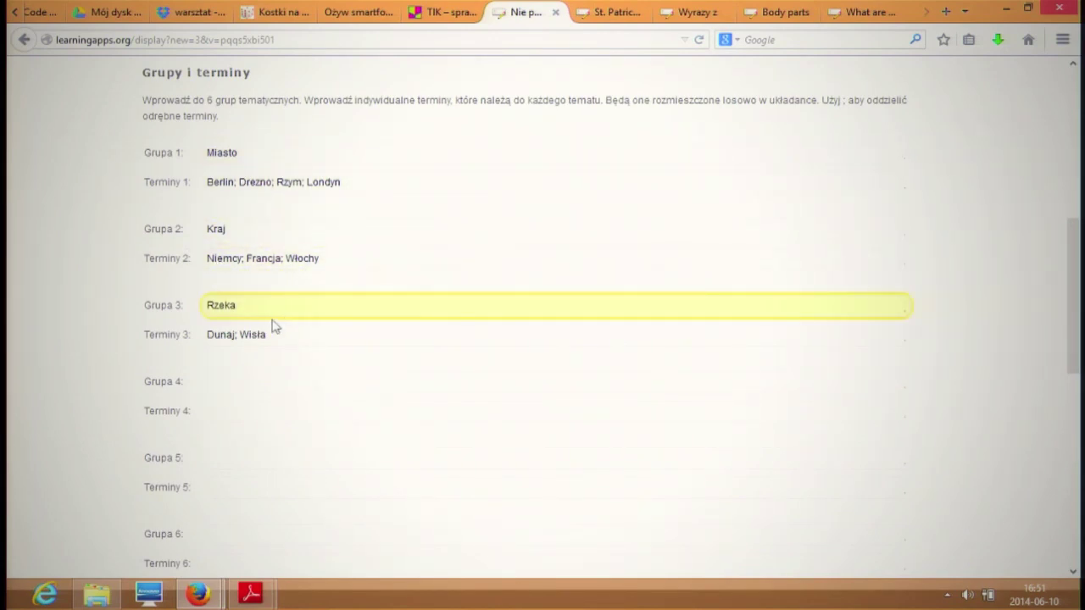
{"action": "scroll", "coordinate": [273, 321], "scroll_direction": "up", "scroll_amount": 3}
{"action": "left_click_drag", "start_coordinate": [257, 121], "coordinate": [119, 90]}
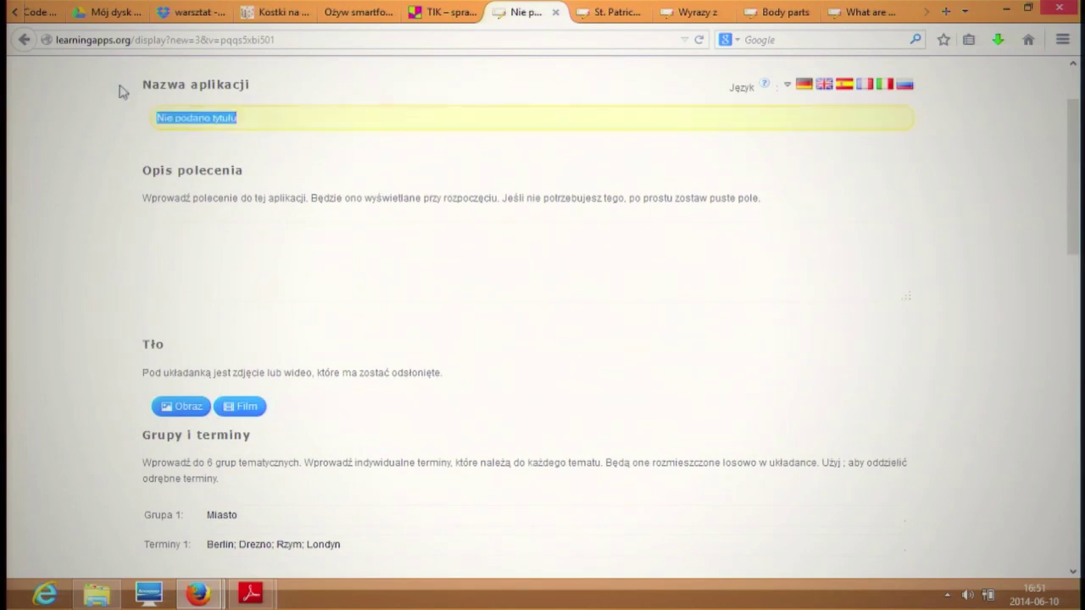
{"action": "type", "text": "przykładowa"}
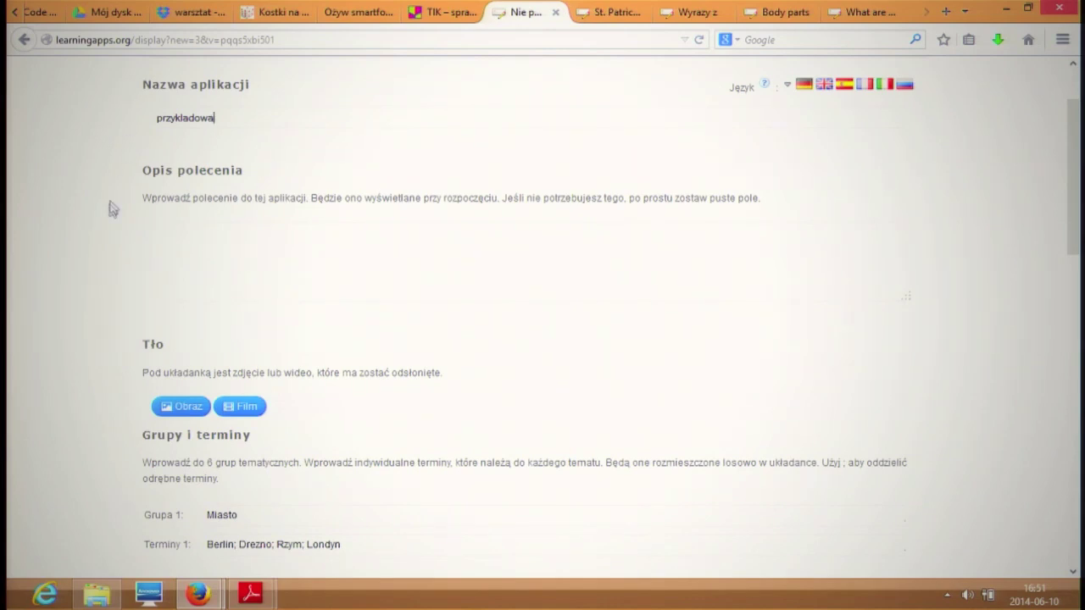
Step: Add Warszawa to the Miasto terms and Polska to the Kraj terms, and fill group 4 as Województwo with the terms łódzkie, mazowieckie
{"action": "scroll", "coordinate": [109, 208], "scroll_direction": "down", "scroll_amount": 3}
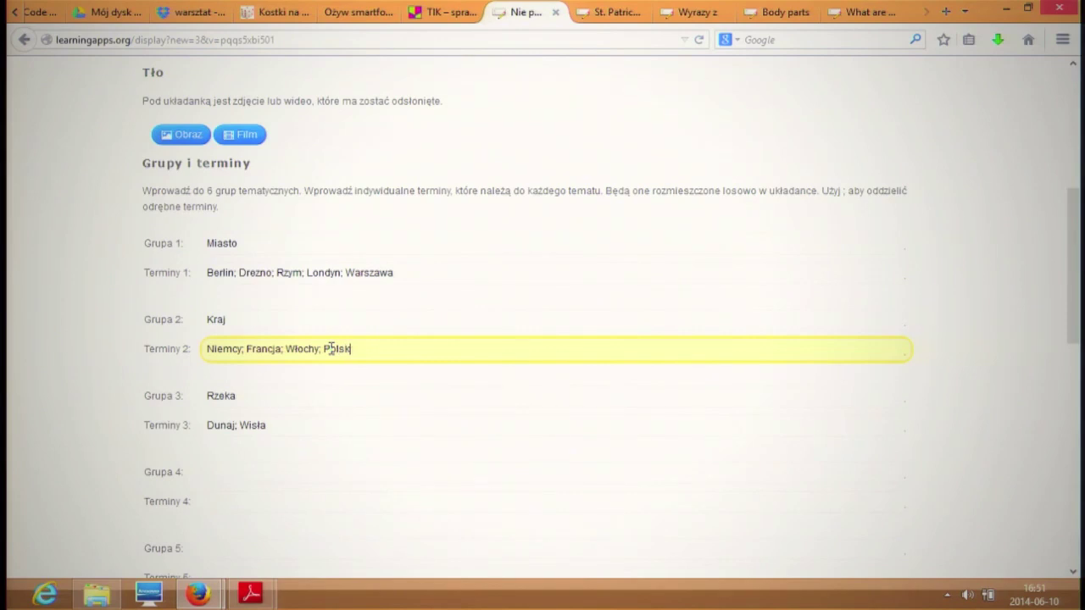
{"action": "scroll", "coordinate": [340, 349], "scroll_direction": "down", "scroll_amount": 2}
{"action": "left_click", "coordinate": [312, 379]}
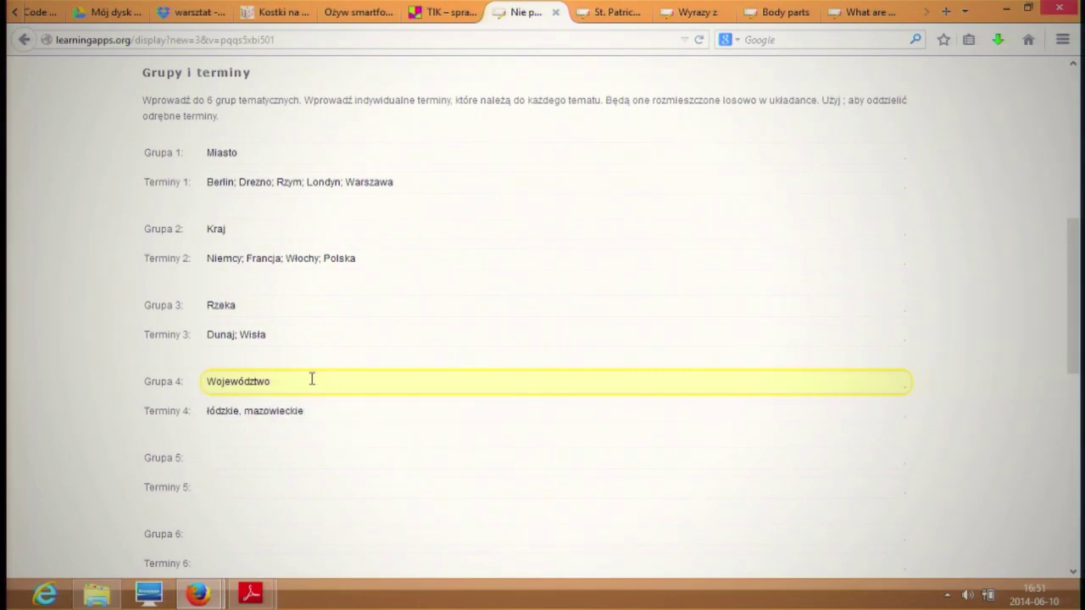
{"action": "scroll", "coordinate": [312, 379], "scroll_direction": "down", "scroll_amount": 2}
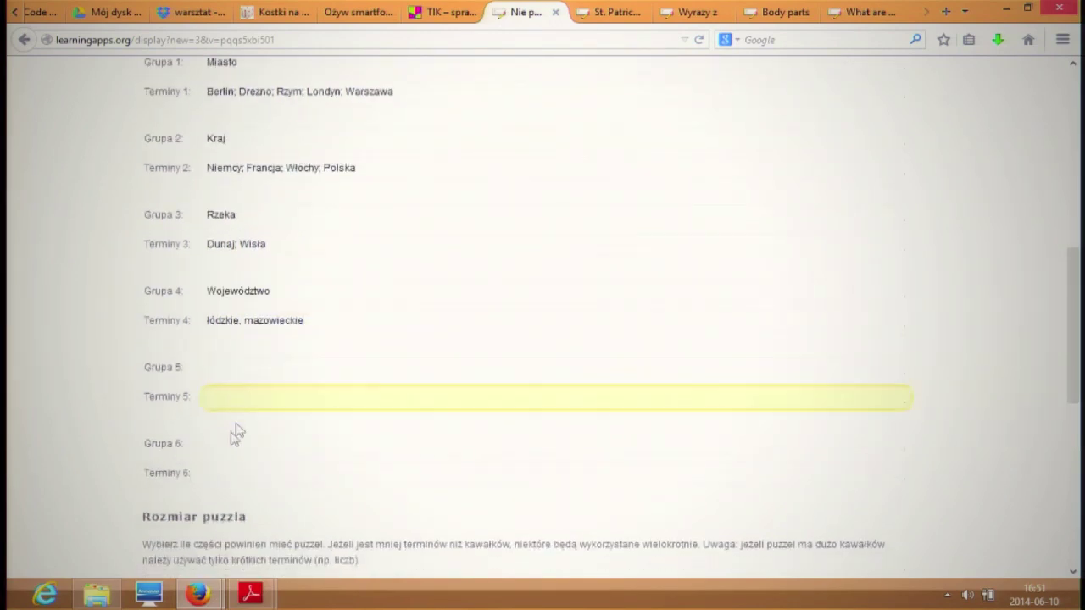
{"action": "scroll", "coordinate": [296, 446], "scroll_direction": "up", "scroll_amount": 2}
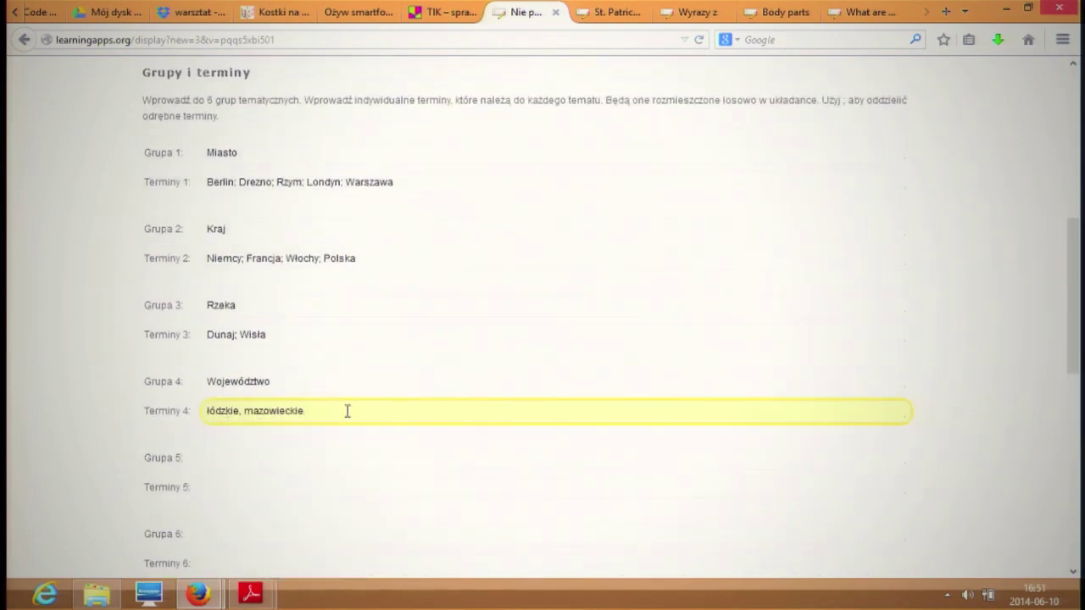
Step: Review the puzzle size, feedback and help settings and generate the application's preview
{"action": "scroll", "coordinate": [347, 412], "scroll_direction": "down", "scroll_amount": 8}
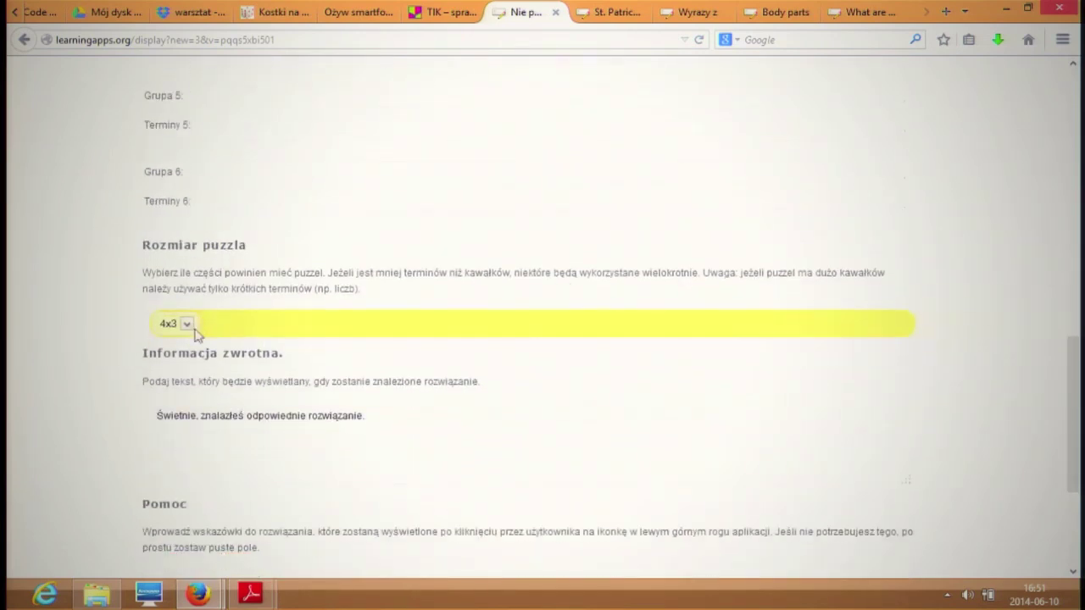
{"action": "scroll", "coordinate": [245, 336], "scroll_direction": "down", "scroll_amount": 2}
{"action": "left_click_drag", "start_coordinate": [389, 346], "coordinate": [200, 340]}
{"action": "left_click", "coordinate": [277, 364]}
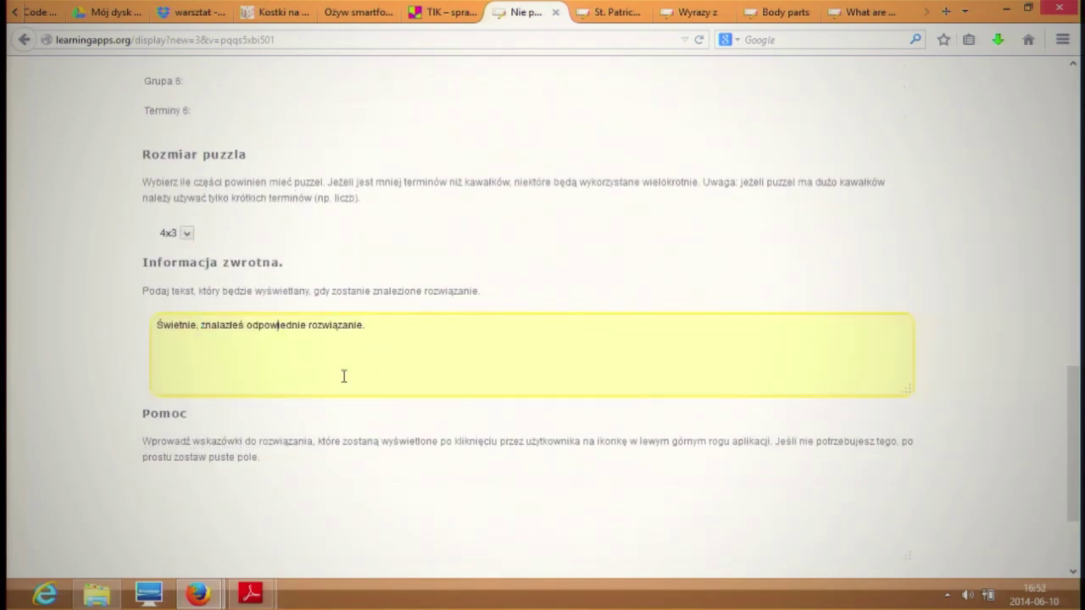
{"action": "scroll", "coordinate": [343, 377], "scroll_direction": "down", "scroll_amount": 3}
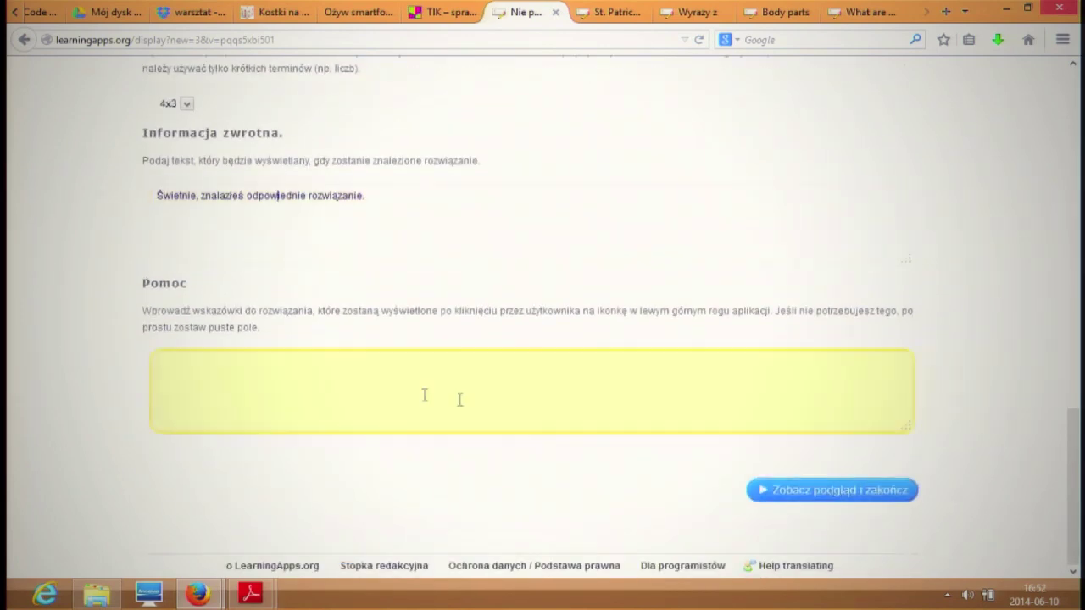
{"action": "left_click", "coordinate": [787, 492]}
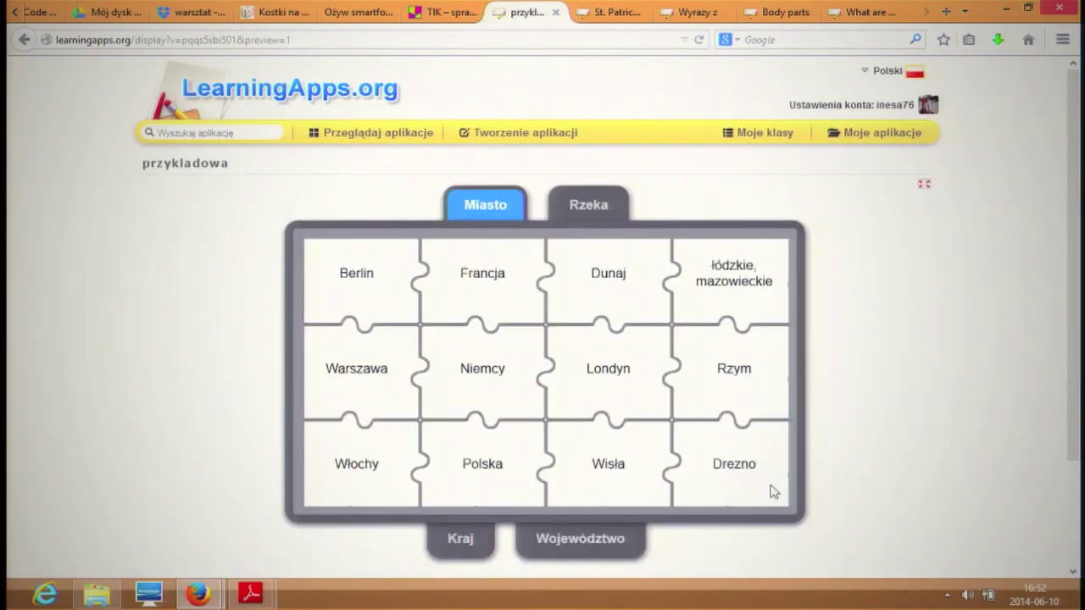
Step: Test the preview by assigning Berlin and Warszawa to Miasto, Wisła to Rzeka, and wrongly trying Drezno under Rzeka
{"action": "scroll", "coordinate": [829, 461], "scroll_direction": "down", "scroll_amount": 2}
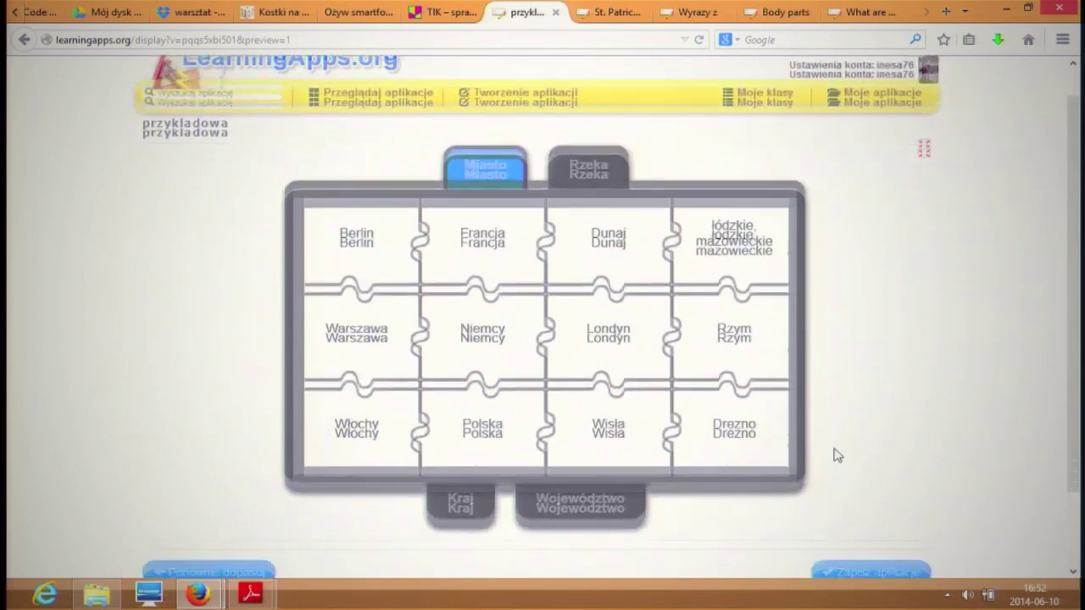
{"action": "scroll", "coordinate": [751, 475], "scroll_direction": "down", "scroll_amount": 1}
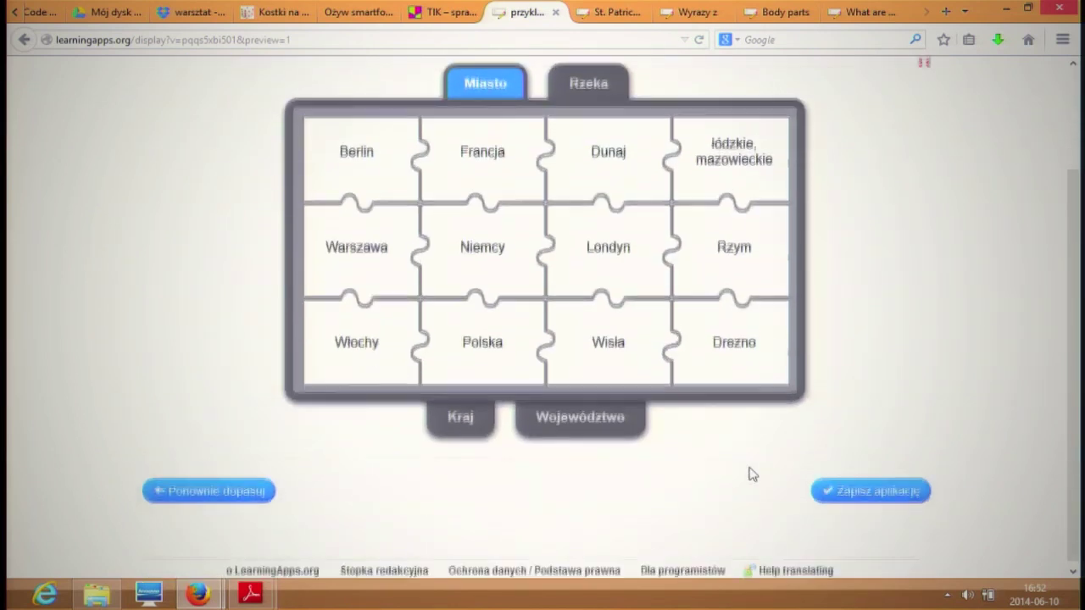
{"action": "scroll", "coordinate": [610, 318], "scroll_direction": "up", "scroll_amount": 2}
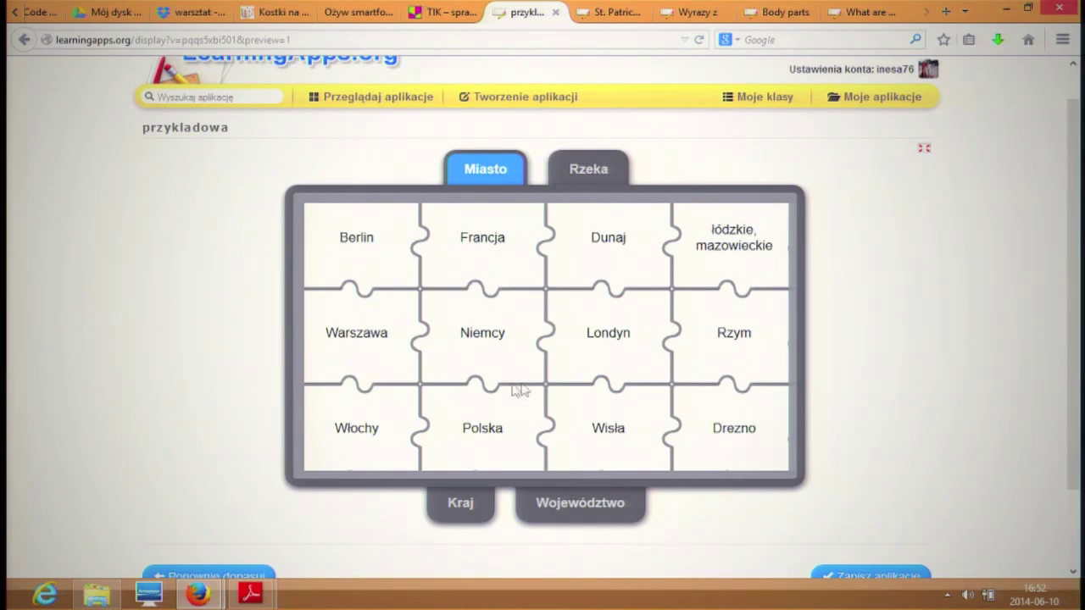
{"action": "left_click", "coordinate": [375, 272]}
{"action": "left_click", "coordinate": [356, 351]}
{"action": "left_click", "coordinate": [598, 172]}
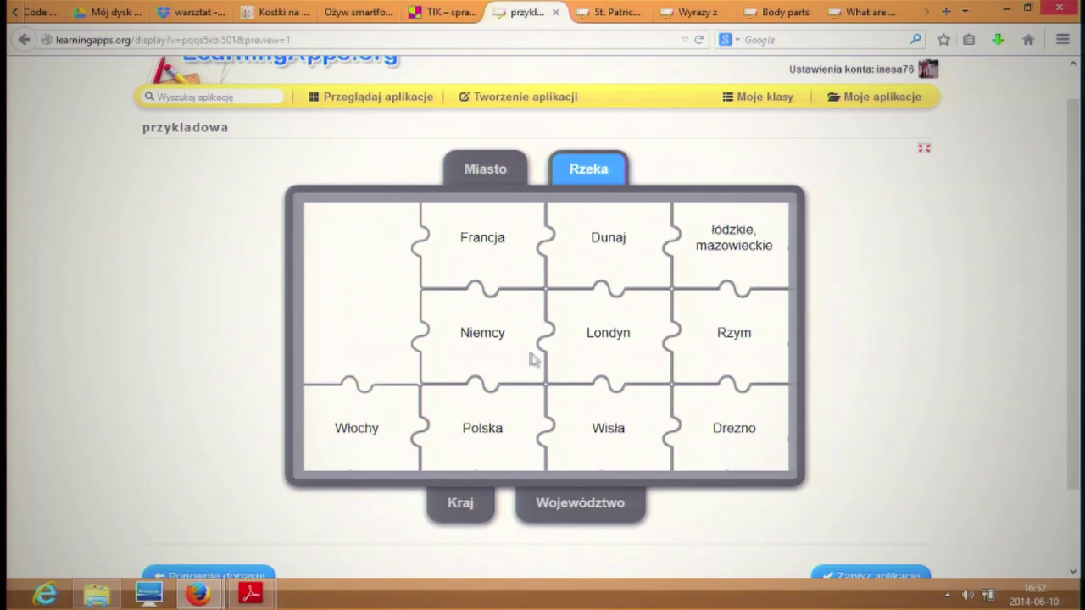
{"action": "left_click", "coordinate": [631, 436]}
{"action": "left_click", "coordinate": [750, 441]}
{"action": "left_click", "coordinate": [547, 374]}
Step: Test the Kraj category with Polska and with the wrong term Londyn, and dismiss the feedback
{"action": "left_click", "coordinate": [490, 509]}
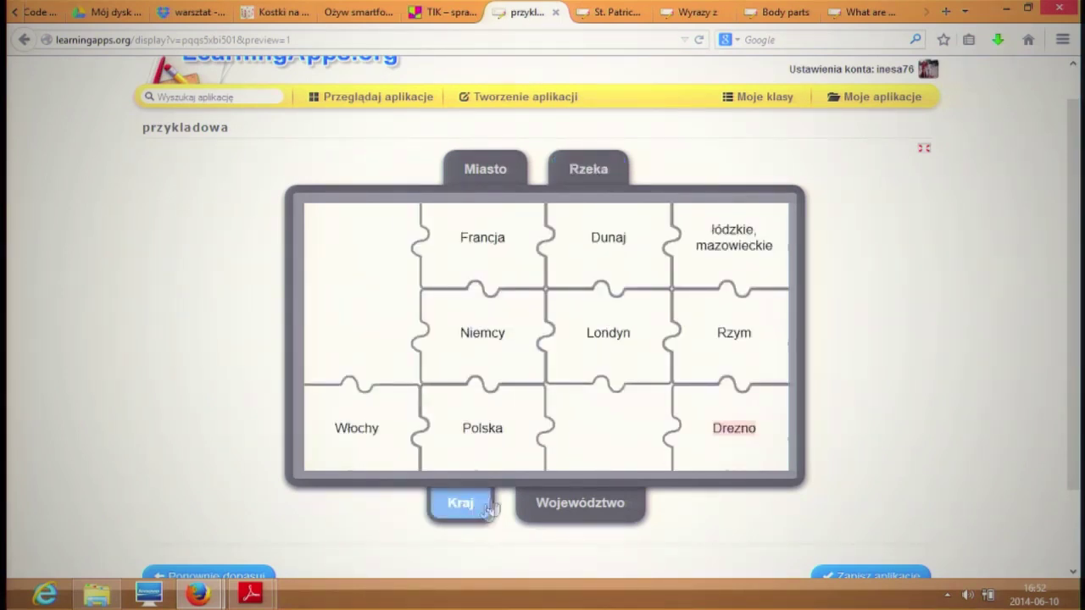
{"action": "left_click", "coordinate": [499, 454]}
{"action": "left_click", "coordinate": [608, 349]}
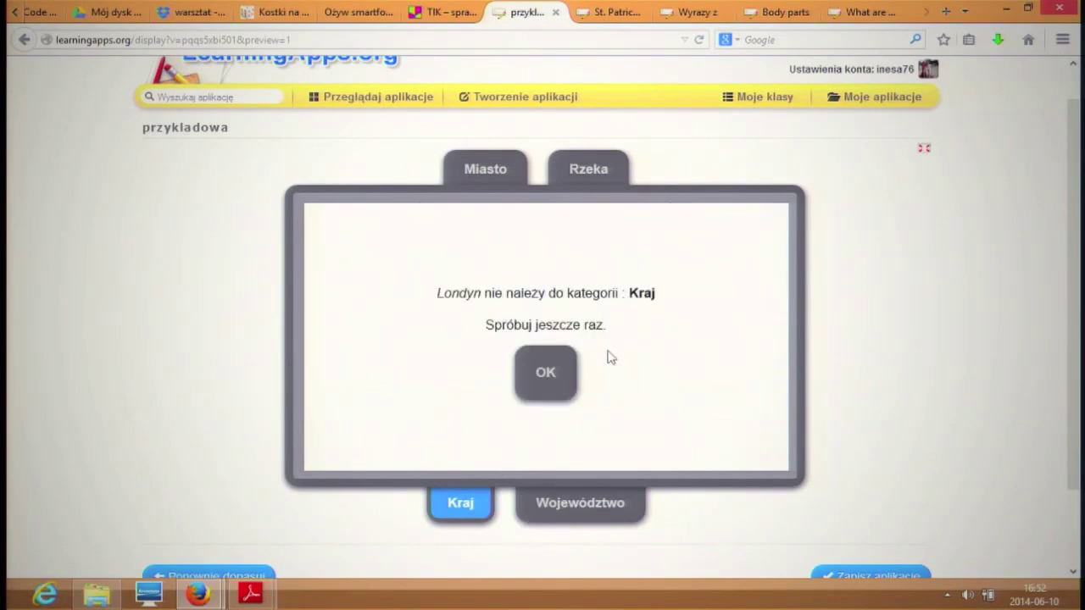
{"action": "left_click", "coordinate": [569, 376]}
Step: Return to editing the sample application and open the image selection for the puzzle background
{"action": "scroll", "coordinate": [322, 260], "scroll_direction": "down", "scroll_amount": 2}
{"action": "left_click", "coordinate": [251, 490]}
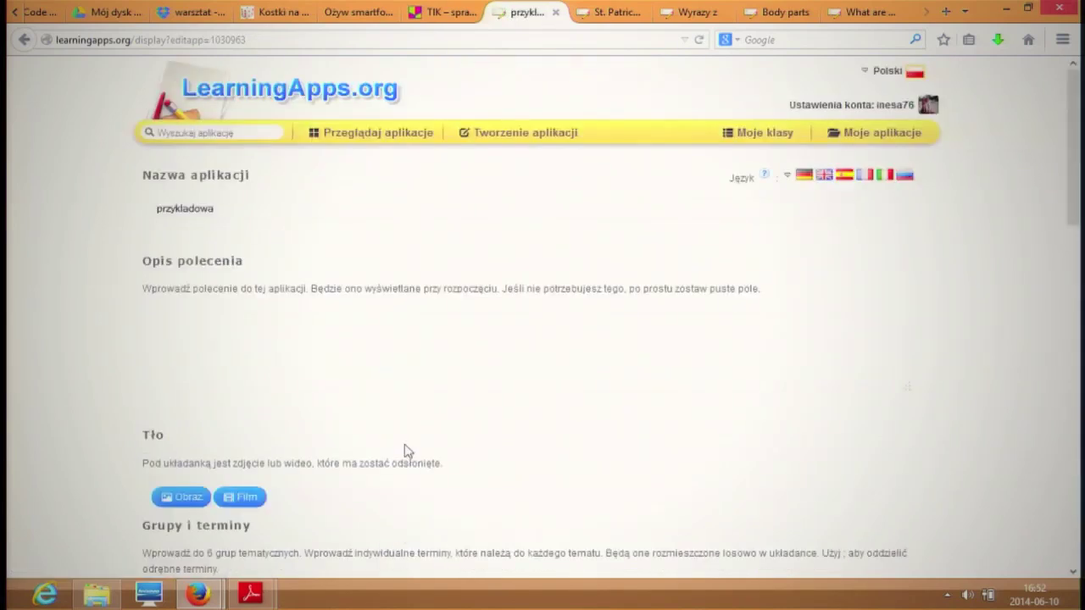
{"action": "scroll", "coordinate": [404, 449], "scroll_direction": "down", "scroll_amount": 2}
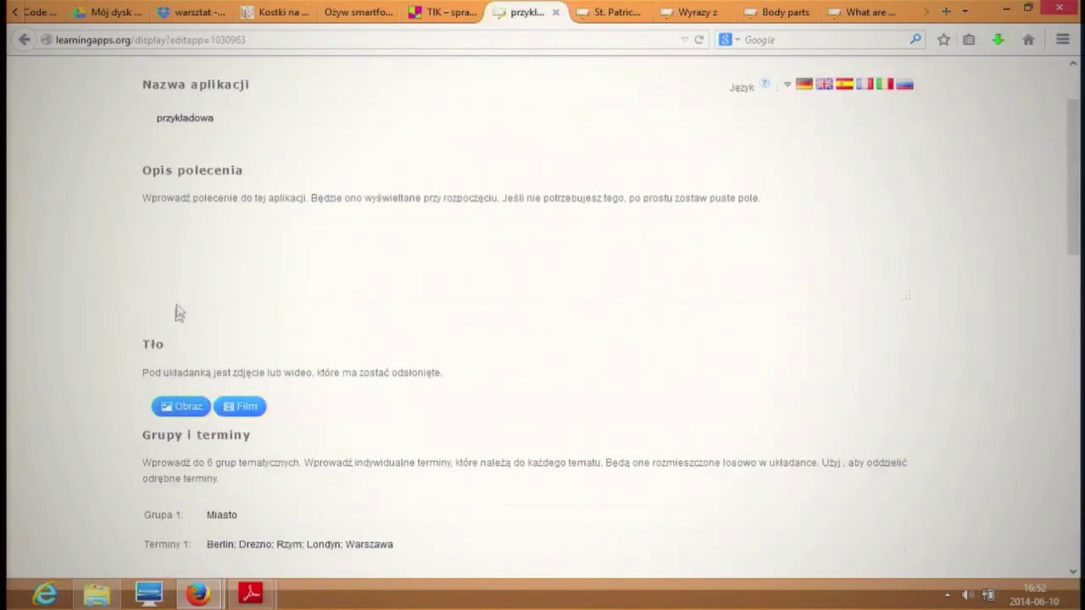
{"action": "left_click", "coordinate": [175, 399]}
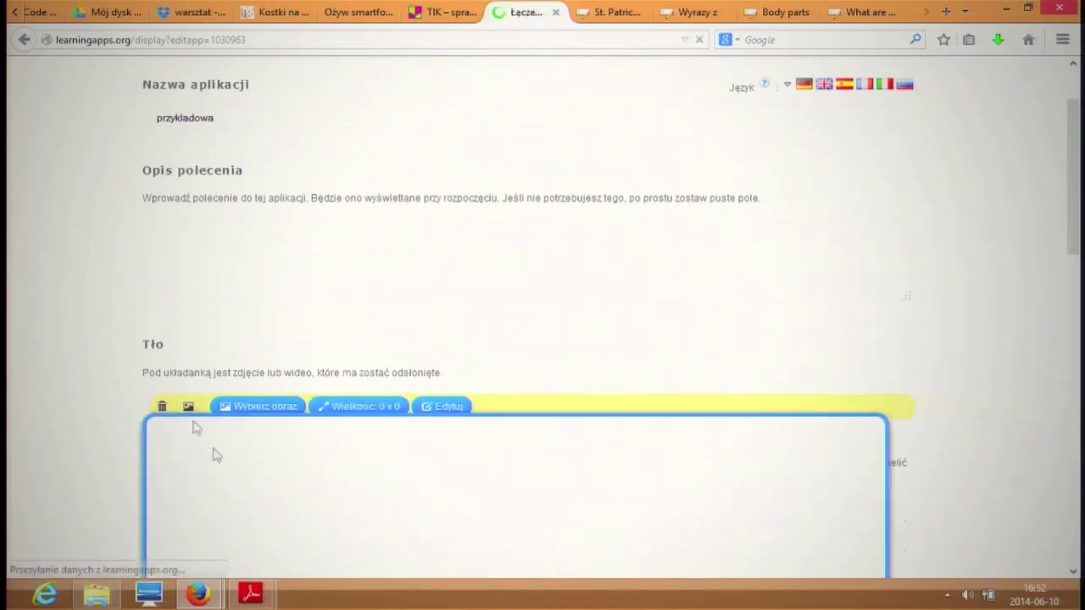
{"action": "scroll", "coordinate": [339, 416], "scroll_direction": "down", "scroll_amount": 4}
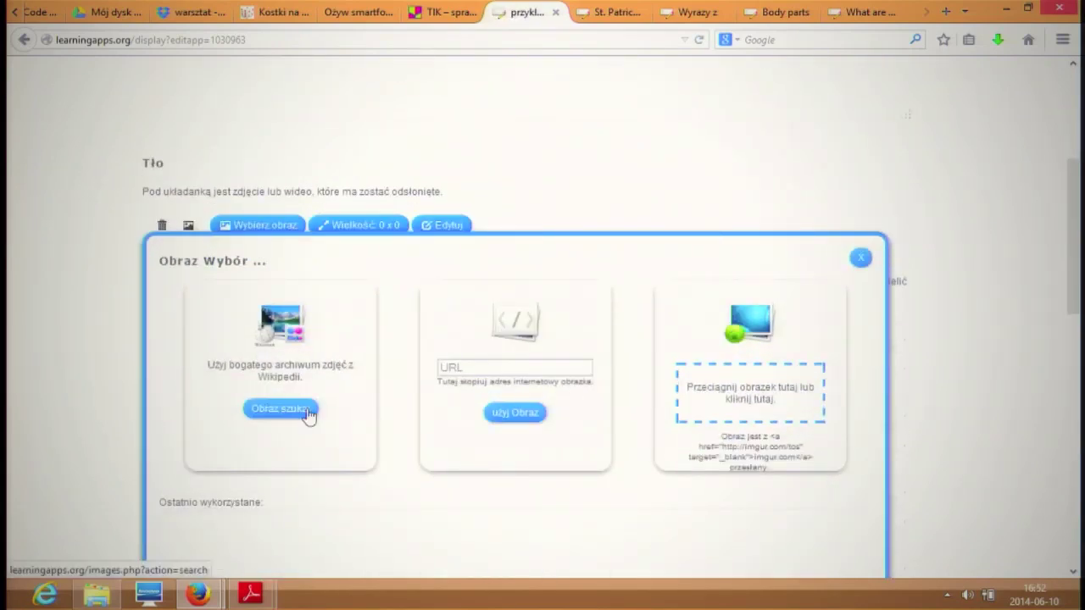
{"action": "left_click", "coordinate": [469, 368]}
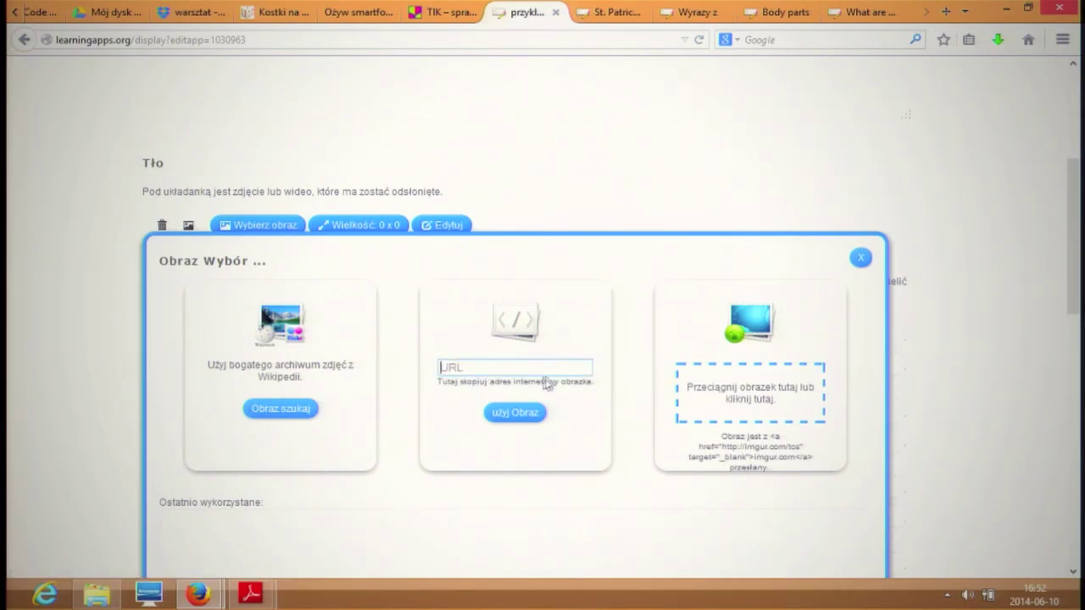
{"action": "left_click", "coordinate": [765, 423]}
Step: Open pixabay.com in a separate browser tab and search its photos for plaża
{"action": "left_click", "coordinate": [947, 11]}
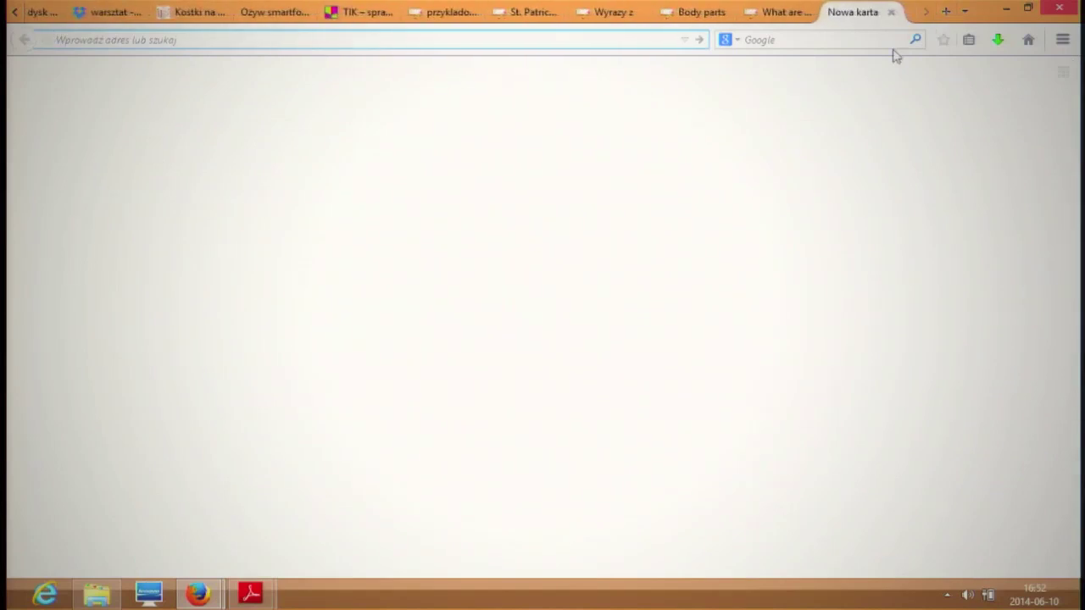
{"action": "type", "text": "pixabay.com"}
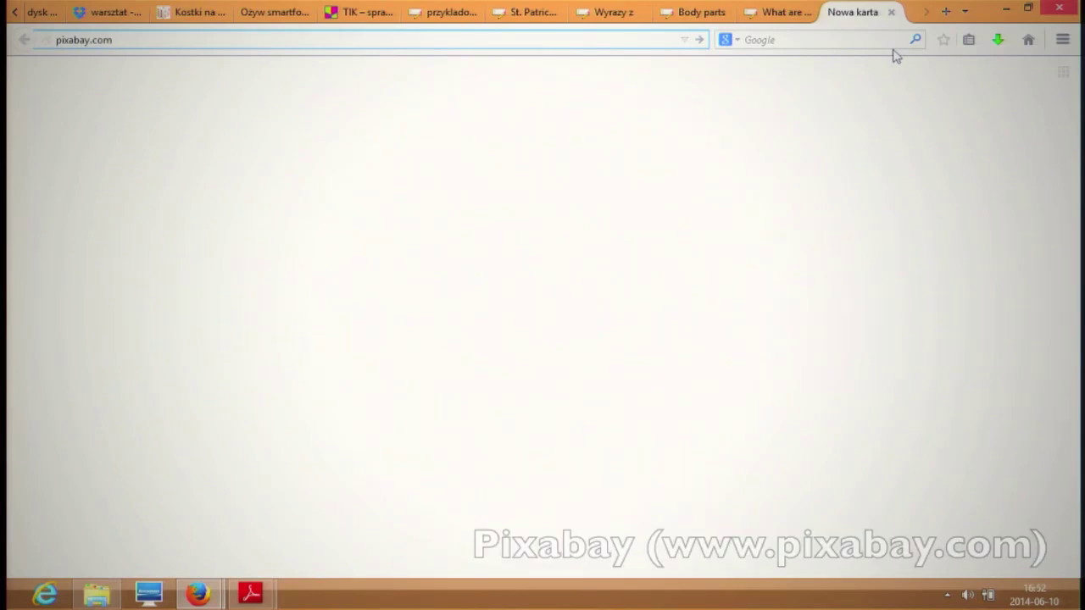
{"action": "key", "text": "Return"}
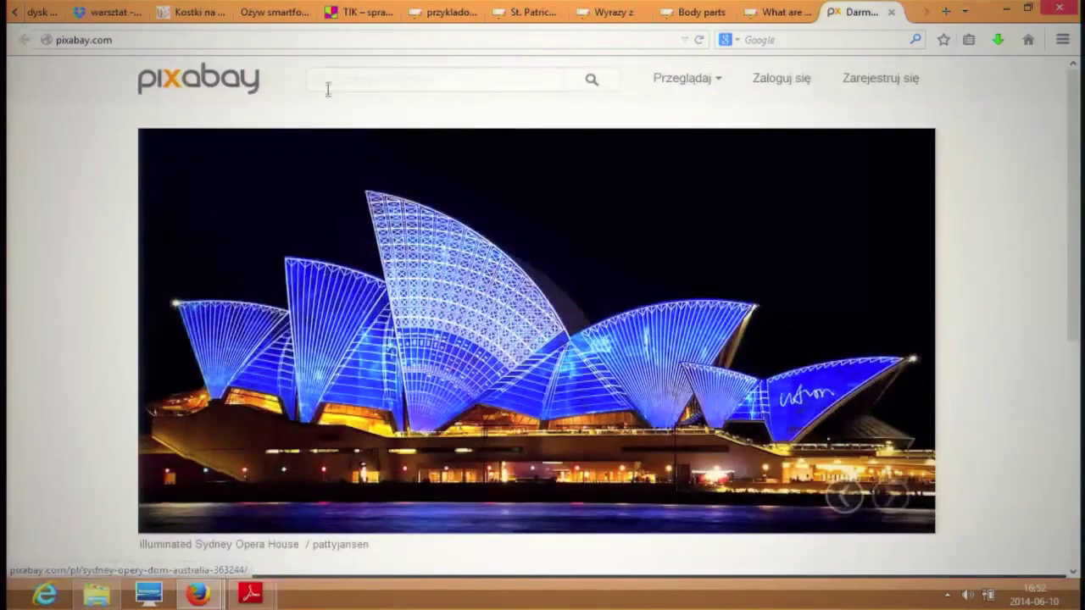
{"action": "left_click", "coordinate": [340, 82]}
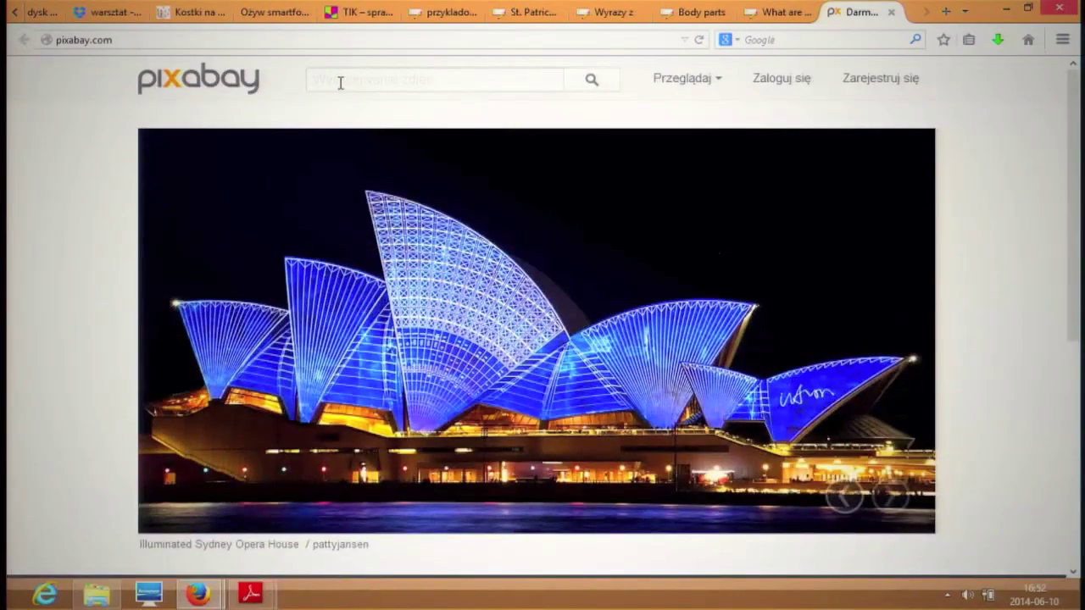
{"action": "type", "text": "pla"}
{"action": "key", "text": "Return"}
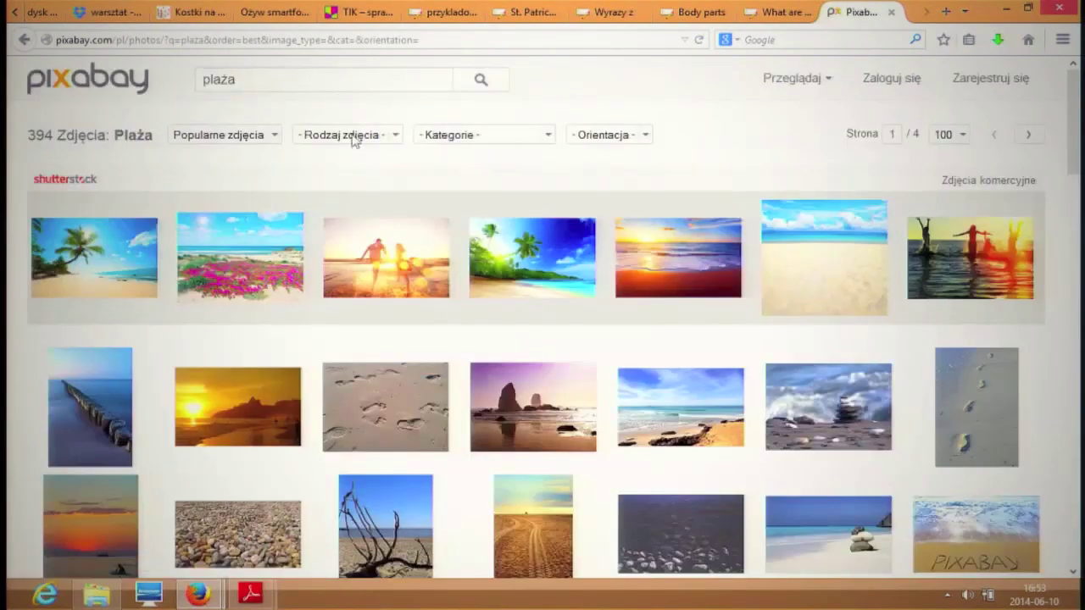
Step: Open the Atlantic beach photo with the rocky shore from the results and copy its image address
{"action": "scroll", "coordinate": [392, 265], "scroll_direction": "down", "scroll_amount": 2}
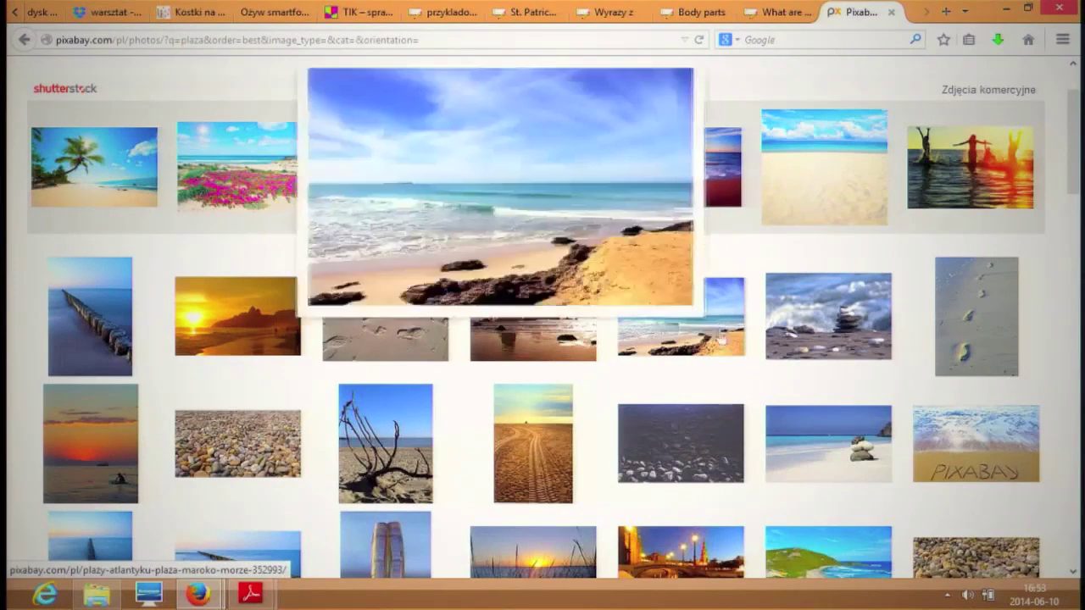
{"action": "left_click", "coordinate": [703, 337]}
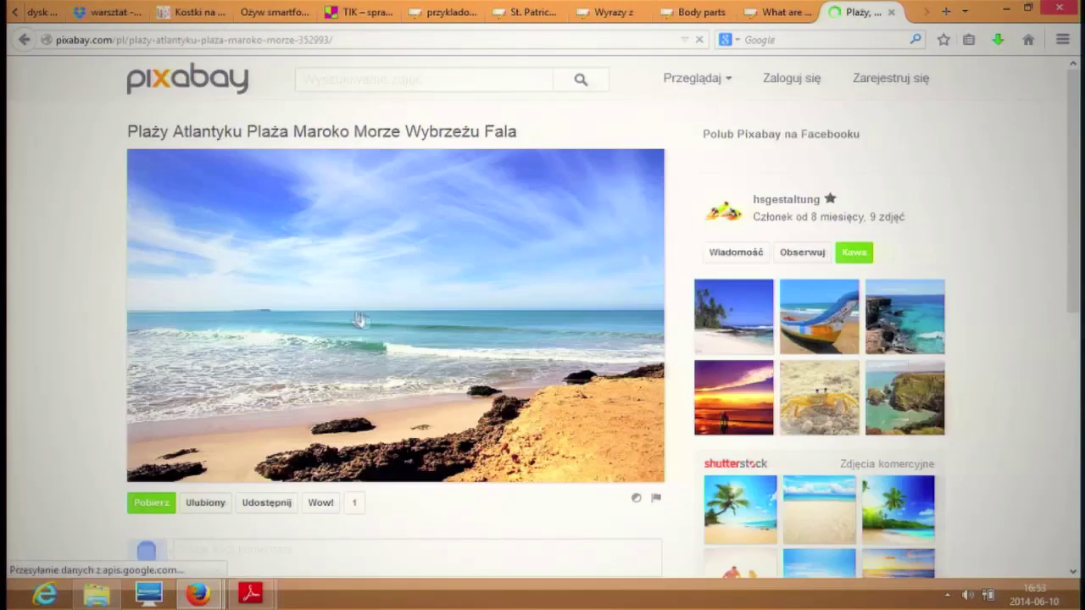
{"action": "scroll", "coordinate": [369, 321], "scroll_direction": "down", "scroll_amount": 2}
{"action": "scroll", "coordinate": [376, 321], "scroll_direction": "up", "scroll_amount": 2}
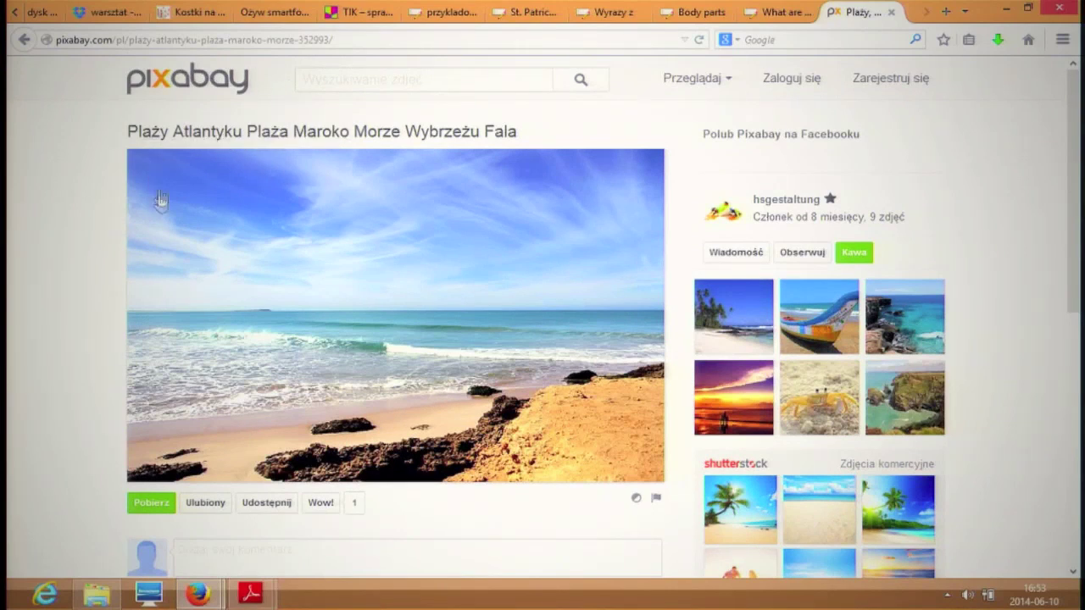
{"action": "scroll", "coordinate": [158, 234], "scroll_direction": "down", "scroll_amount": 2}
{"action": "scroll", "coordinate": [292, 250], "scroll_direction": "up", "scroll_amount": 2}
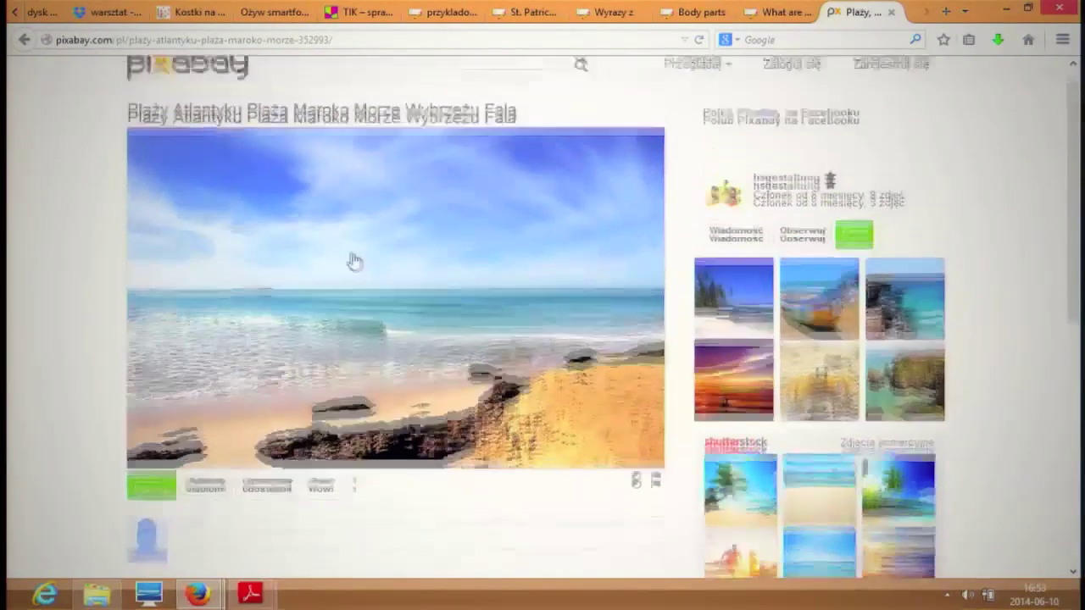
{"action": "right_click", "coordinate": [489, 283]}
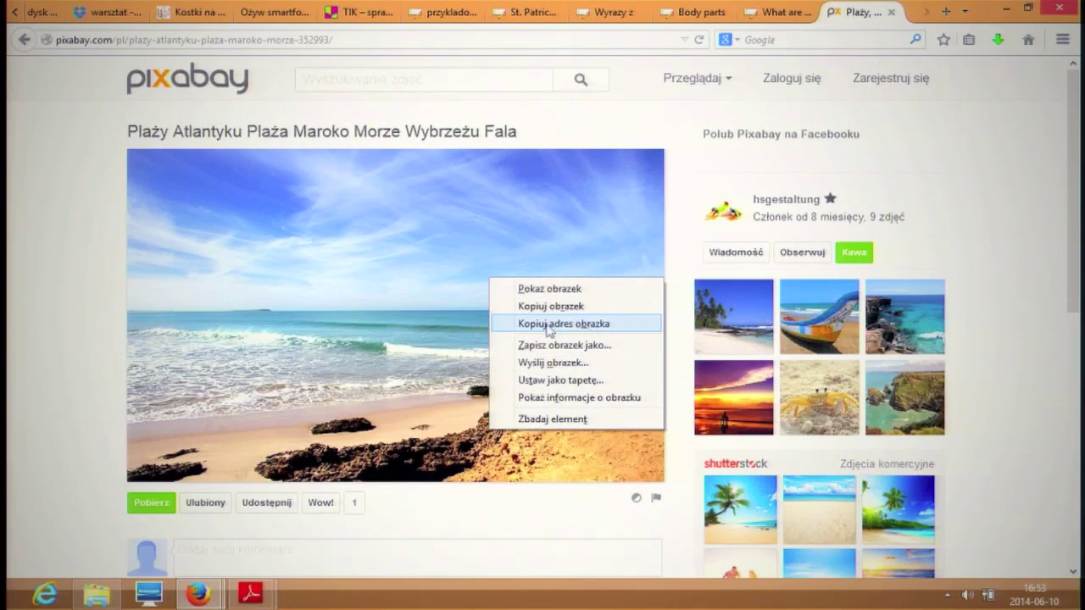
{"action": "right_click", "coordinate": [388, 310]}
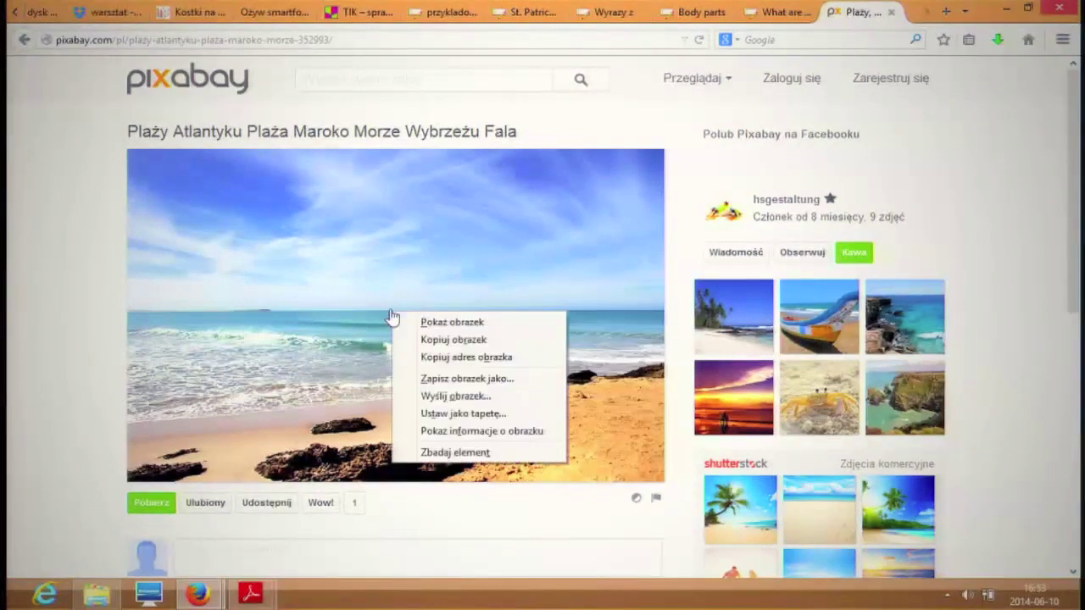
{"action": "left_click", "coordinate": [458, 363]}
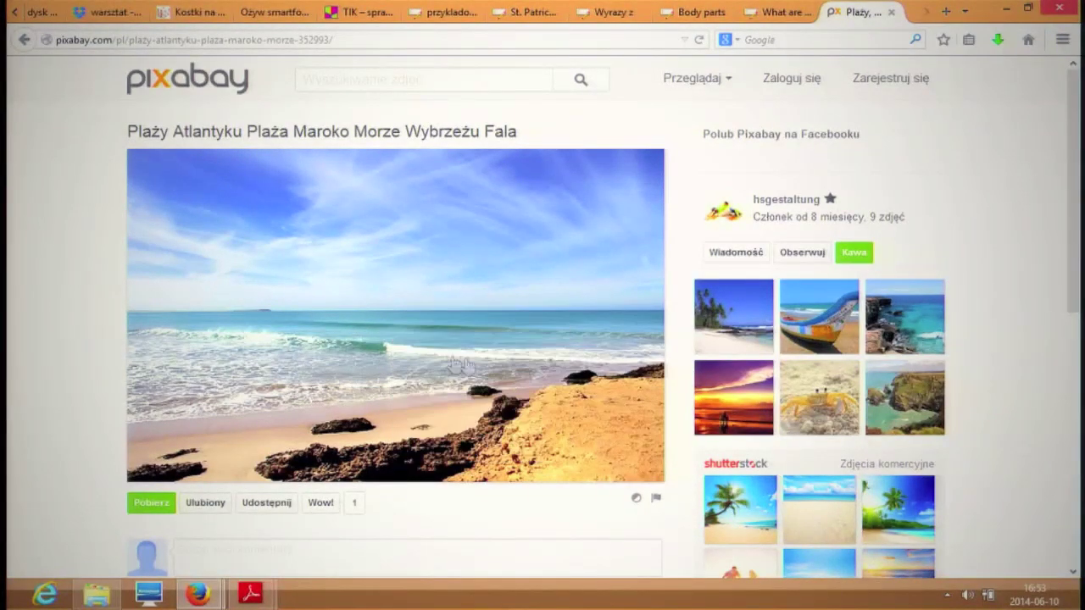
Step: Switch back to the LearningApps editor and use the copied beach-352993_640.jpg address as the background image
{"action": "left_click", "coordinate": [445, 12]}
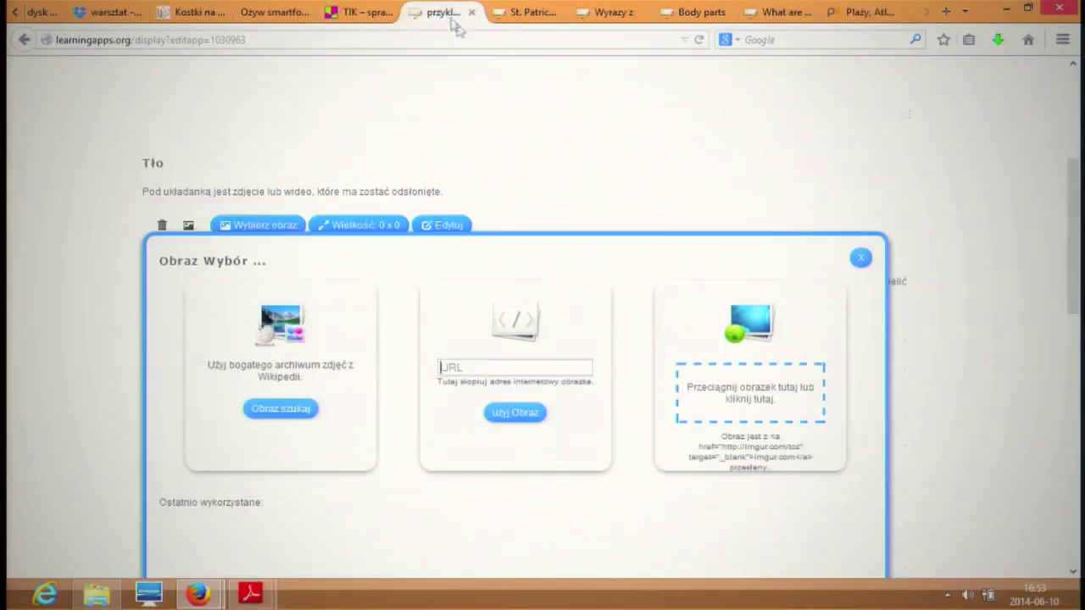
{"action": "left_click", "coordinate": [510, 370]}
{"action": "key", "text": "ctrl+v"}
{"action": "left_click", "coordinate": [515, 410]}
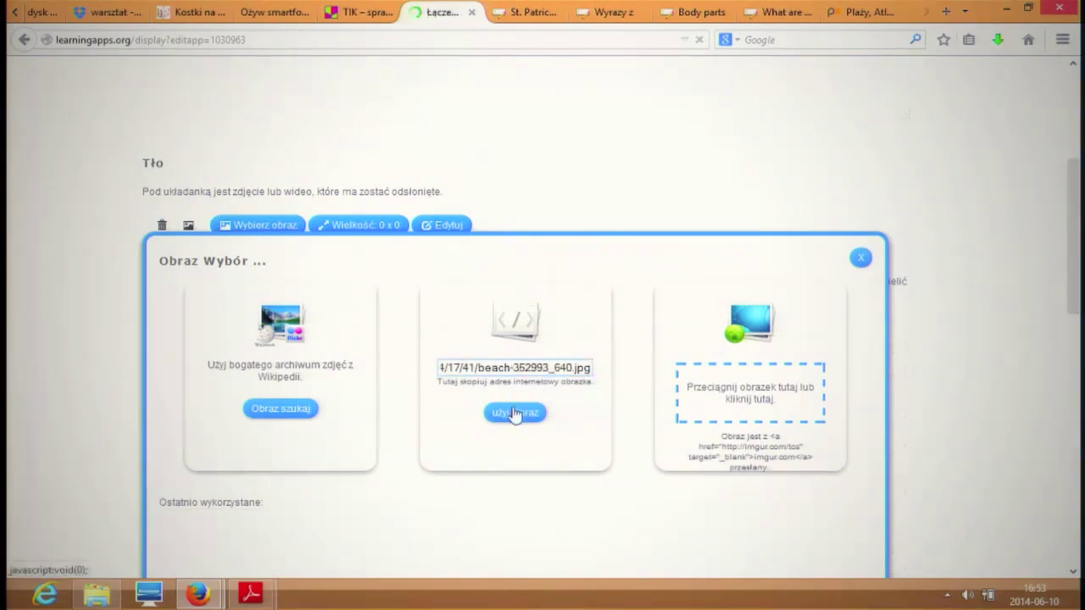
{"action": "mouse_move", "coordinate": [188, 235]}
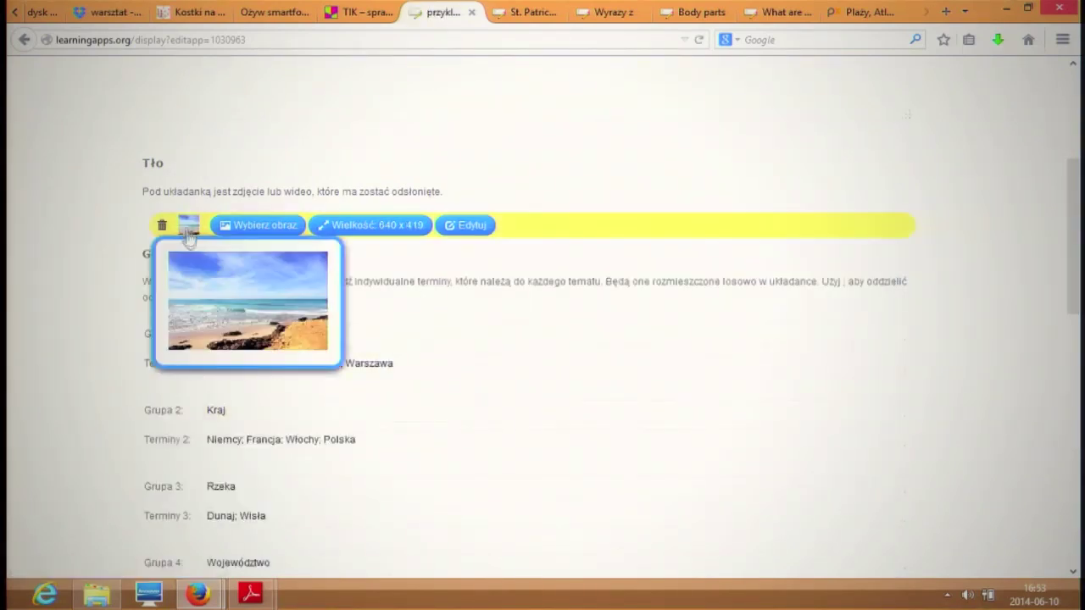
Step: Generate the preview and assign Warszawa and Rzym to Miasto, Niemcy and Polska to Kraj, and łódzkie, mazowieckie to Województwo
{"action": "scroll", "coordinate": [140, 288], "scroll_direction": "down", "scroll_amount": 15}
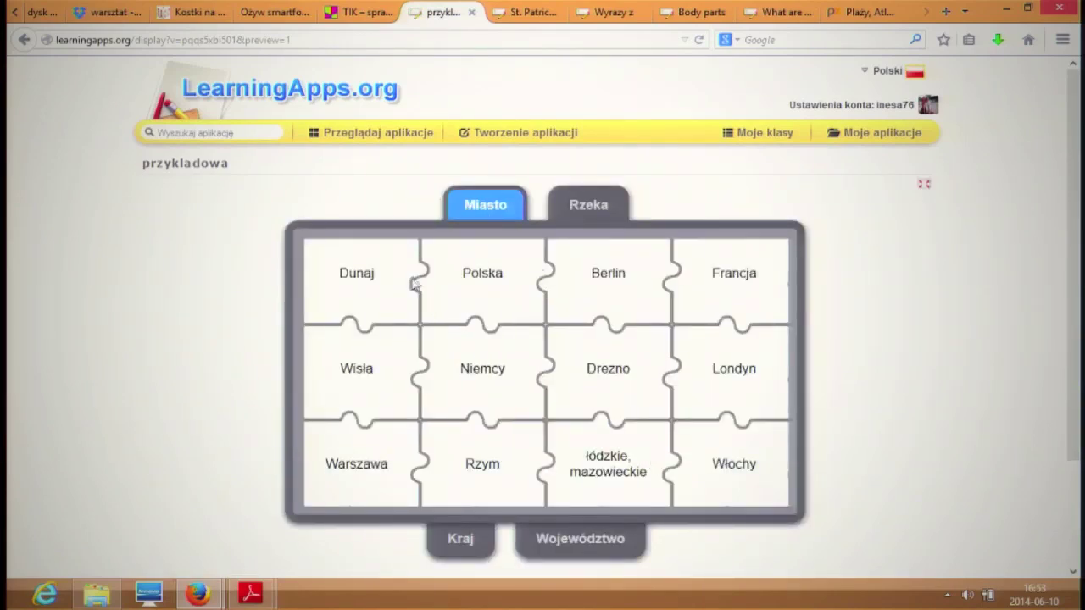
{"action": "left_click", "coordinate": [378, 469]}
{"action": "left_click", "coordinate": [523, 464]}
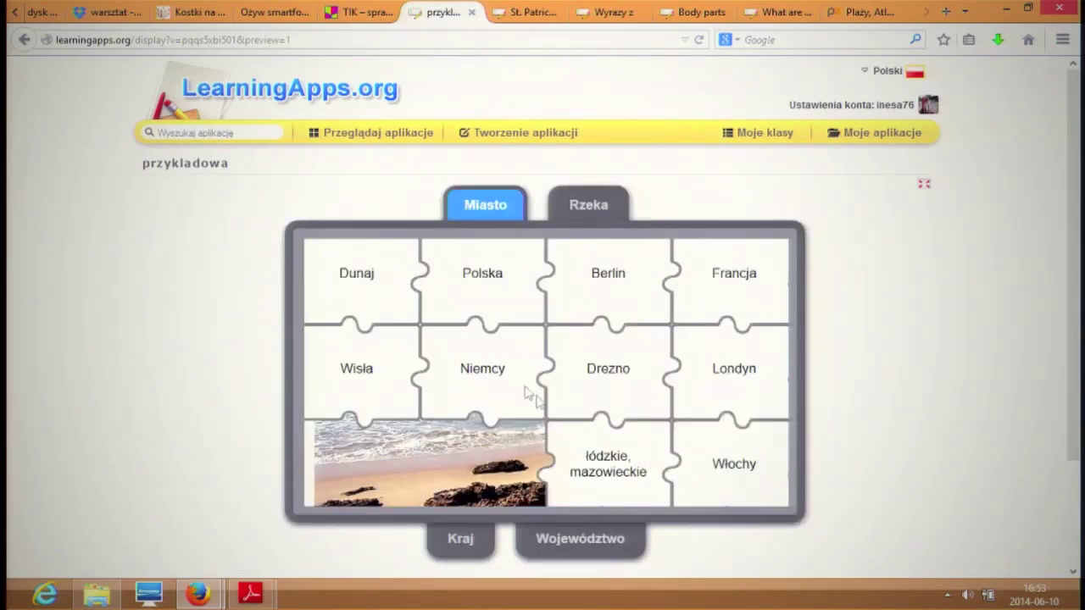
{"action": "left_click", "coordinate": [458, 536]}
{"action": "left_click", "coordinate": [503, 395]}
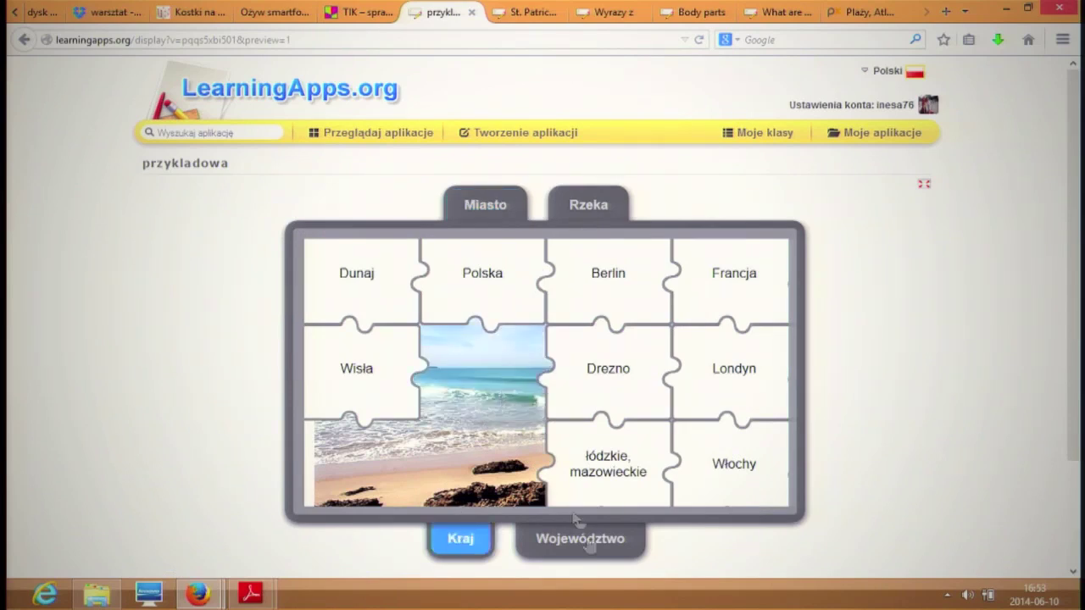
{"action": "left_click", "coordinate": [591, 544]}
{"action": "left_click", "coordinate": [627, 491]}
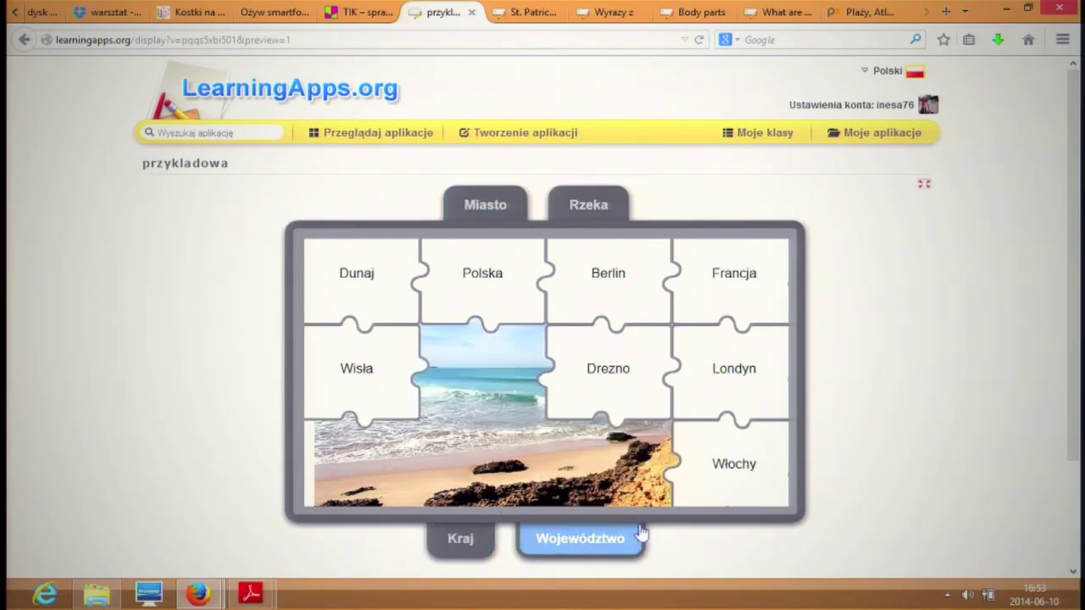
{"action": "left_click", "coordinate": [473, 551]}
{"action": "left_click", "coordinate": [479, 267]}
Step: Reopen the application's settings and replace the comma between łódzkie and mazowieckie in the group 4 terms with a semicolon
{"action": "scroll", "coordinate": [363, 490], "scroll_direction": "down", "scroll_amount": 2}
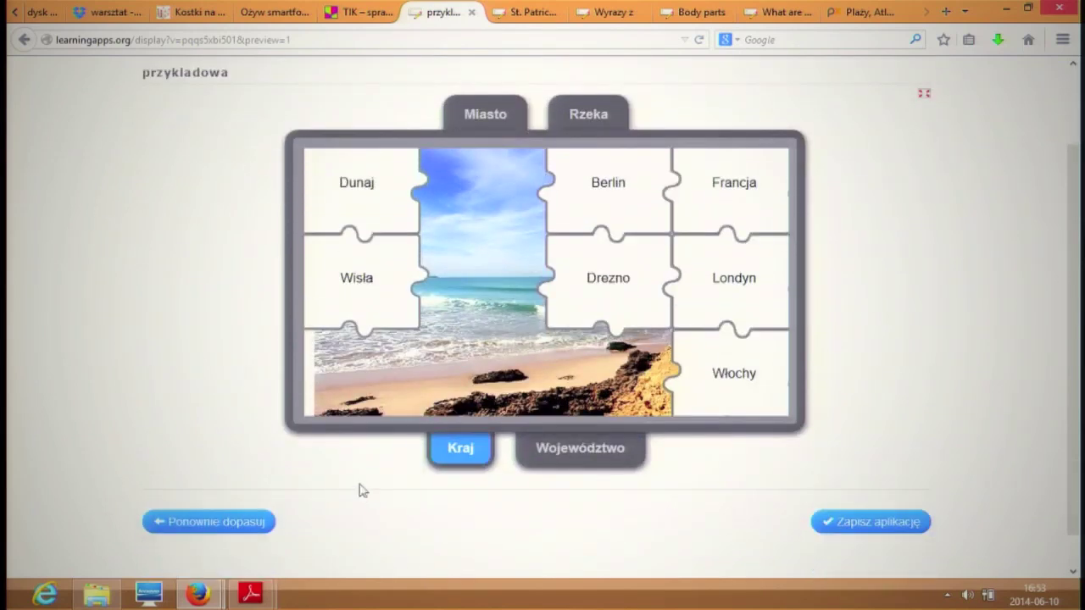
{"action": "left_click", "coordinate": [265, 530]}
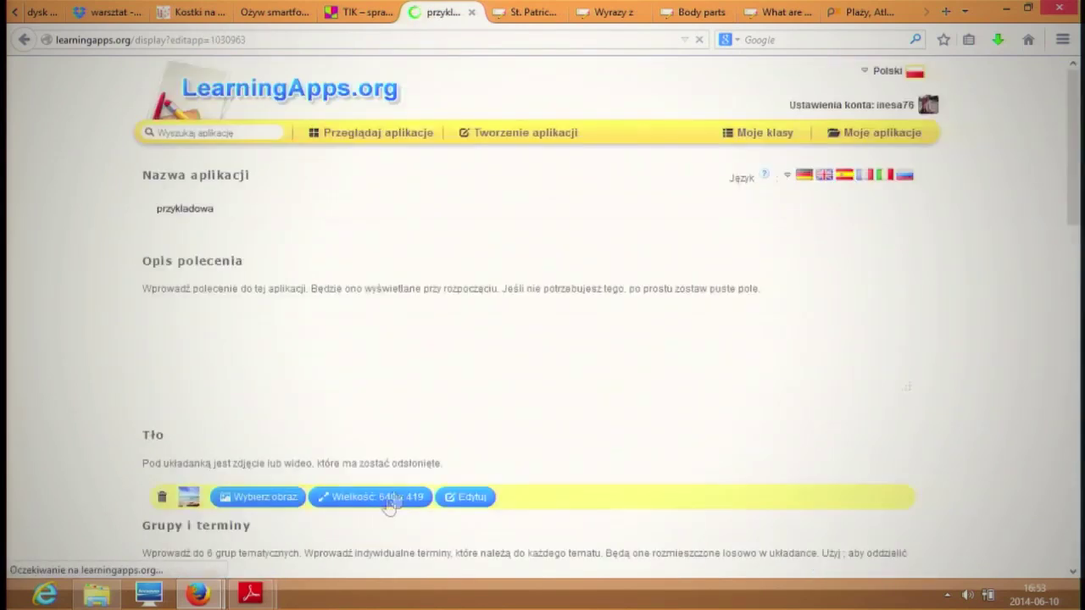
{"action": "scroll", "coordinate": [387, 501], "scroll_direction": "down", "scroll_amount": 5}
{"action": "scroll", "coordinate": [416, 453], "scroll_direction": "down", "scroll_amount": 4}
{"action": "scroll", "coordinate": [339, 407], "scroll_direction": "up", "scroll_amount": 2}
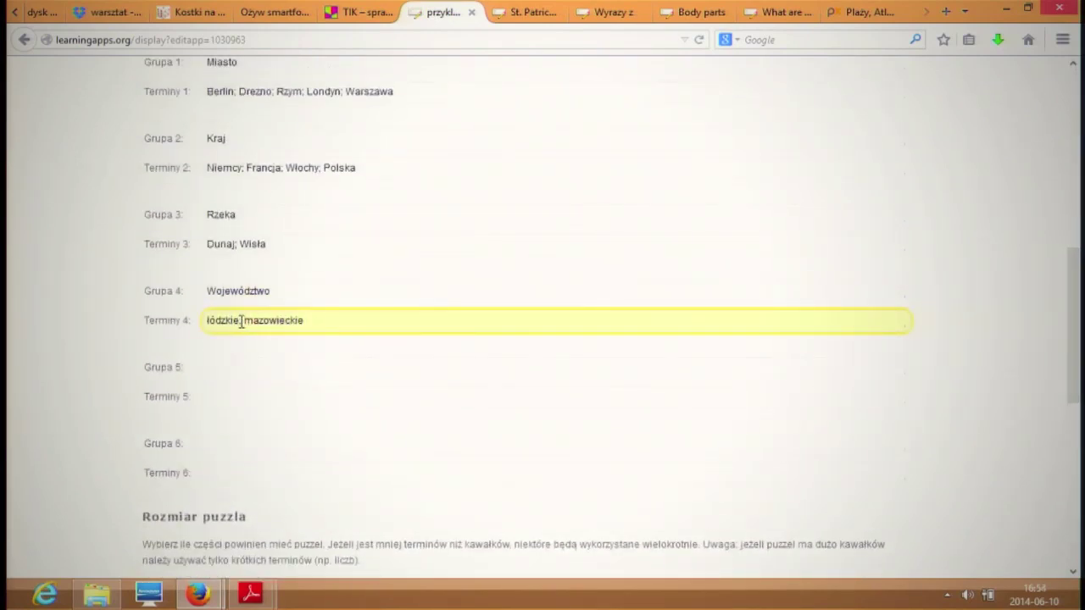
{"action": "scroll", "coordinate": [342, 363], "scroll_direction": "down", "scroll_amount": 3}
{"action": "scroll", "coordinate": [342, 291], "scroll_direction": "up", "scroll_amount": 3}
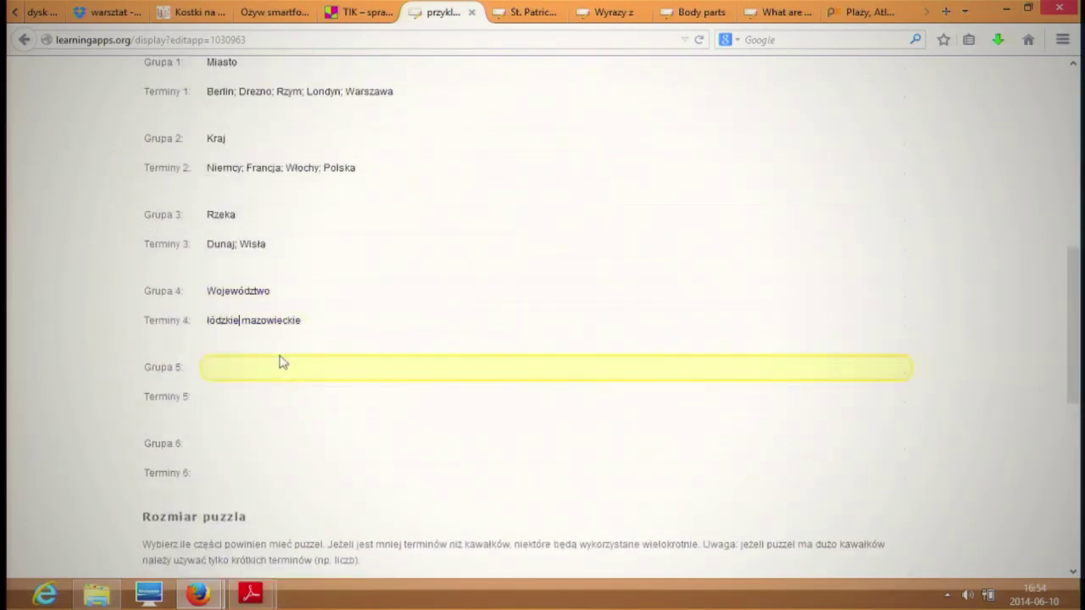
Step: Generate the preview again and test it by assigning Polska to the Kraj category
{"action": "scroll", "coordinate": [477, 361], "scroll_direction": "down", "scroll_amount": 12}
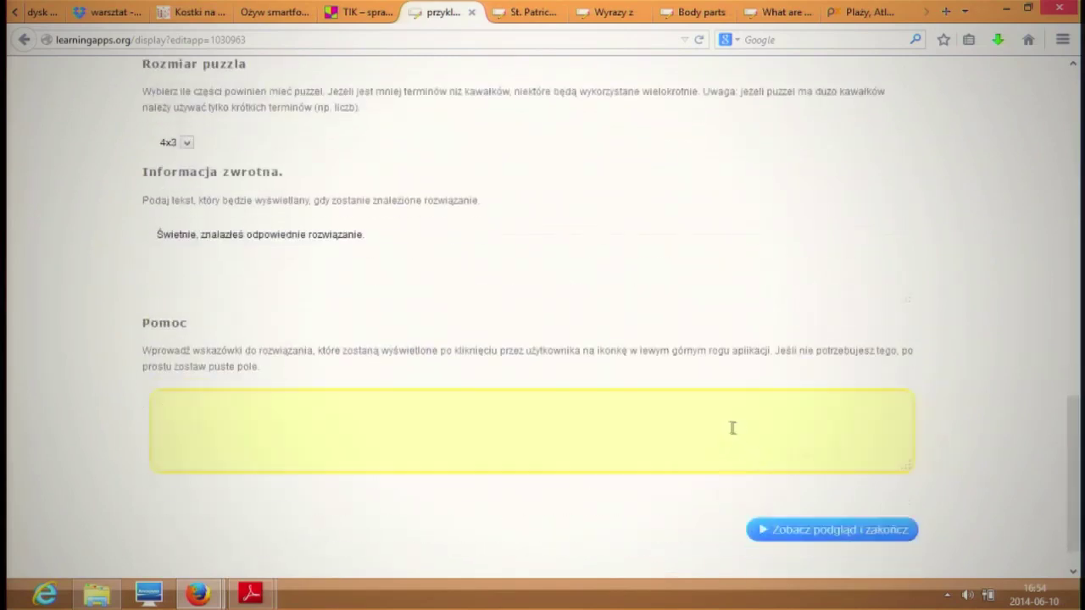
{"action": "left_click", "coordinate": [814, 534]}
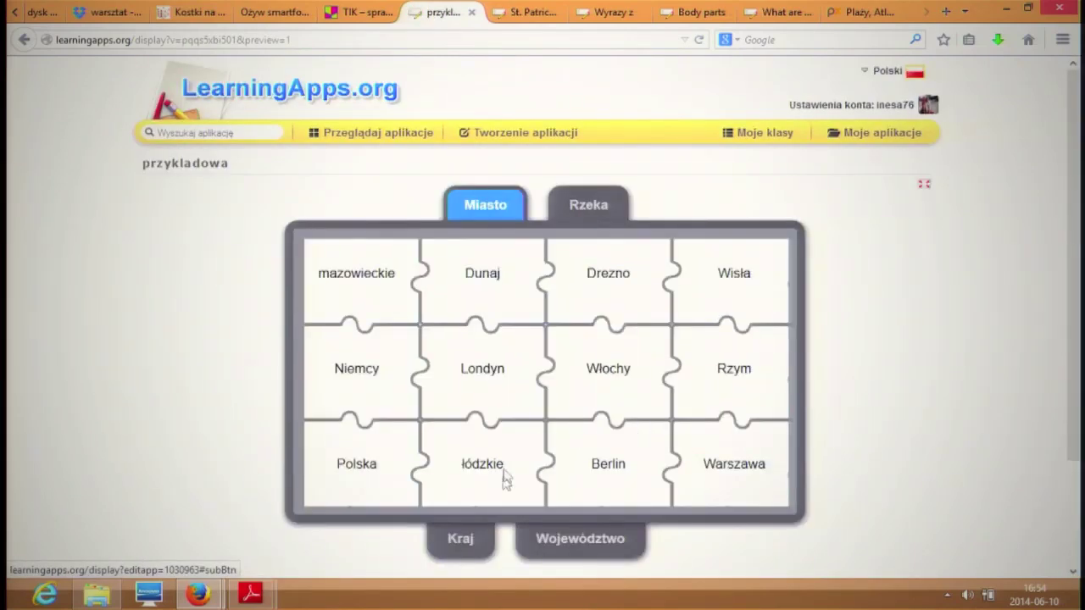
{"action": "left_click", "coordinate": [465, 540]}
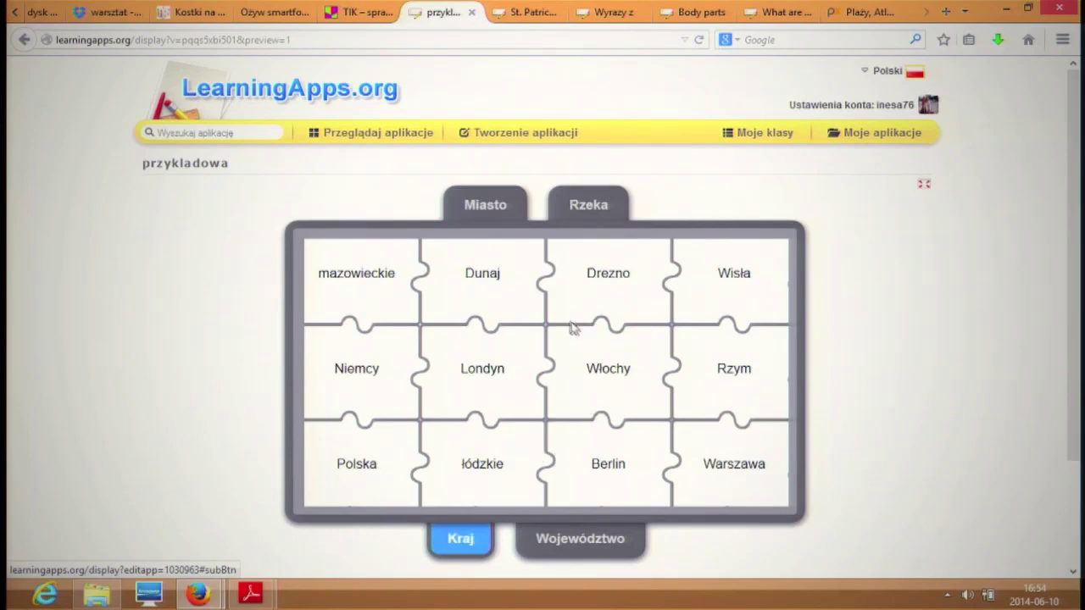
{"action": "left_click", "coordinate": [389, 451]}
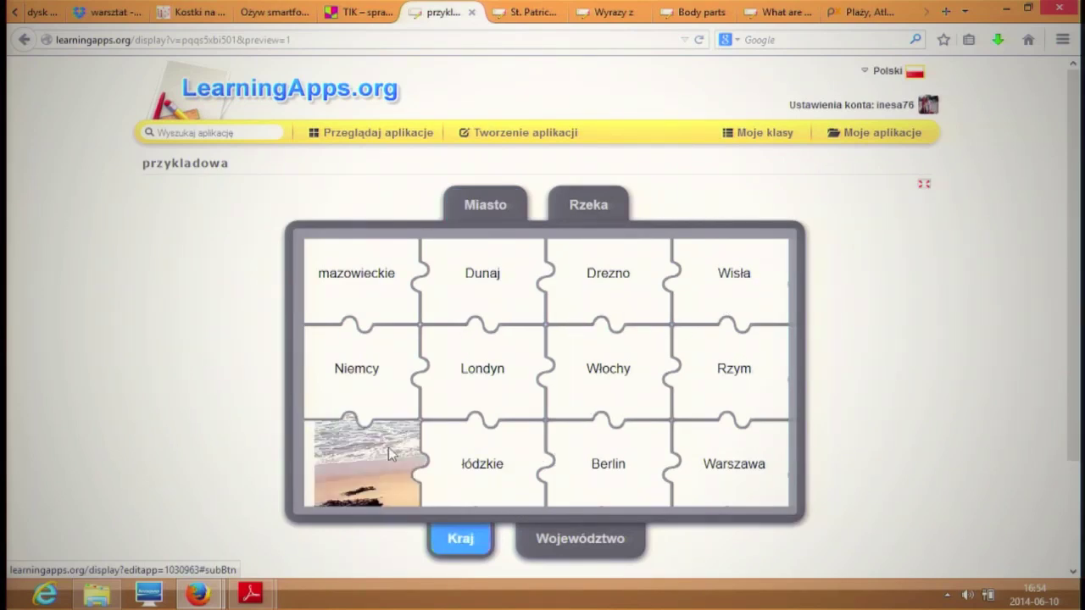
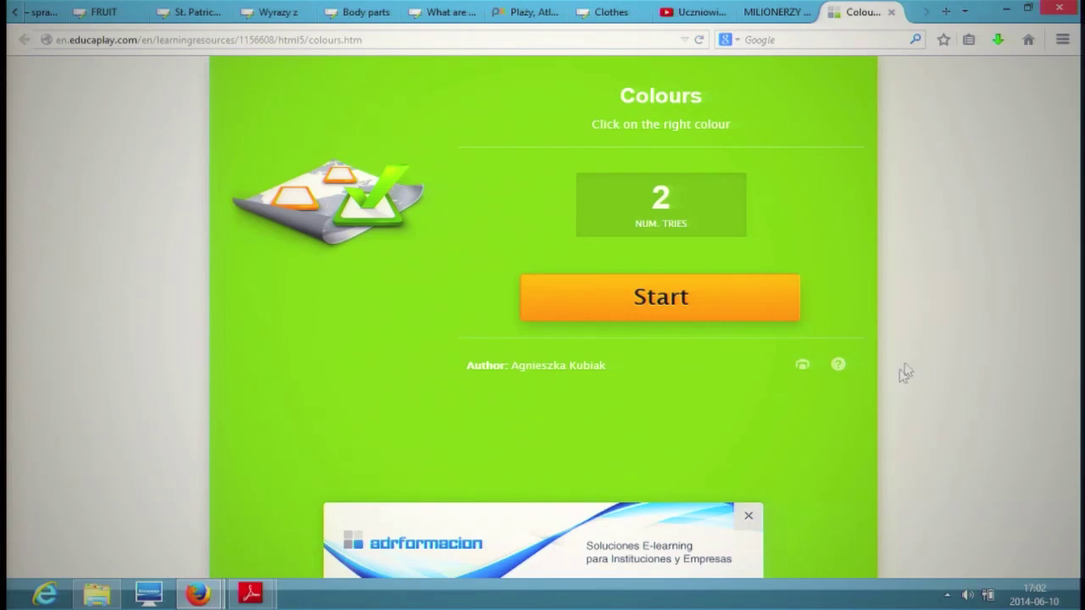
Step: Dismiss the advertisement, start the Educaplay Colours activity and answer the blue prompt with the blue circle
{"action": "left_click", "coordinate": [747, 516]}
{"action": "left_click", "coordinate": [714, 303]}
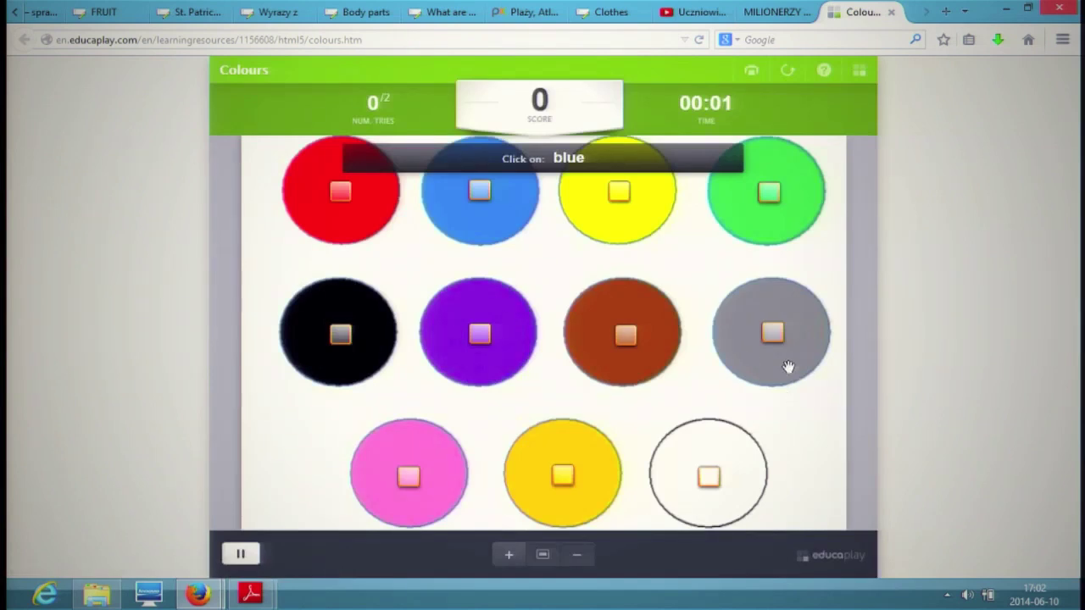
{"action": "left_click", "coordinate": [485, 204]}
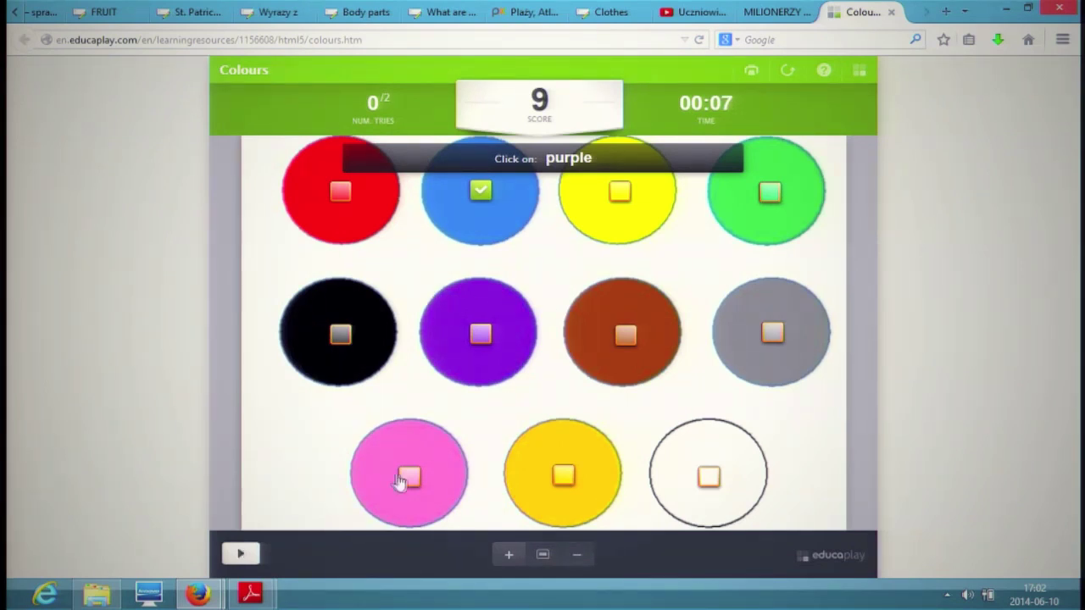
Step: Answer the purple and red prompts in the Colours activity with the matching circles
{"action": "left_click", "coordinate": [485, 363]}
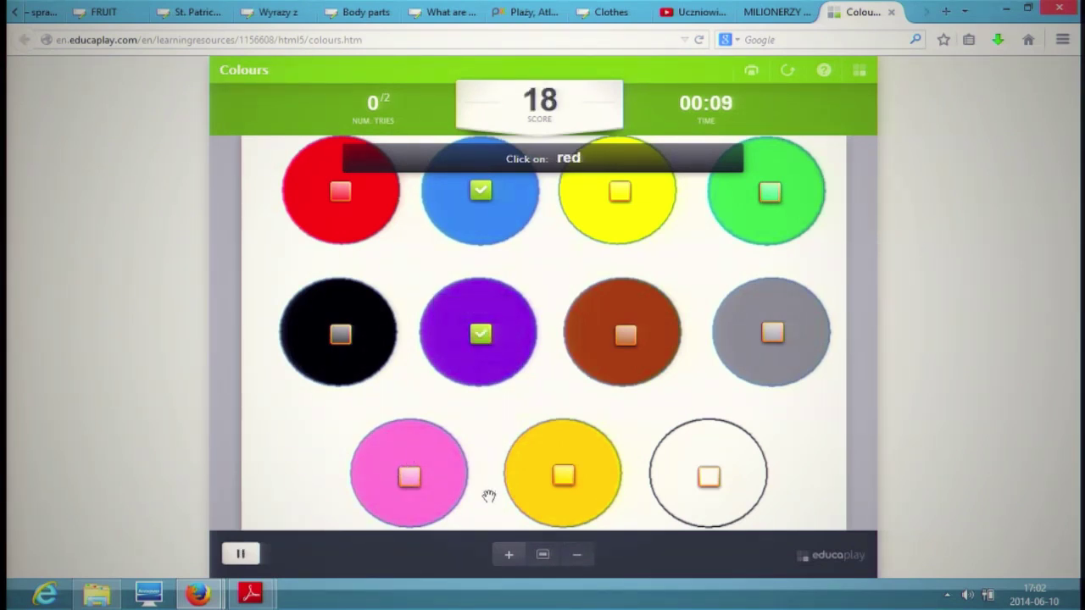
{"action": "left_click", "coordinate": [342, 198]}
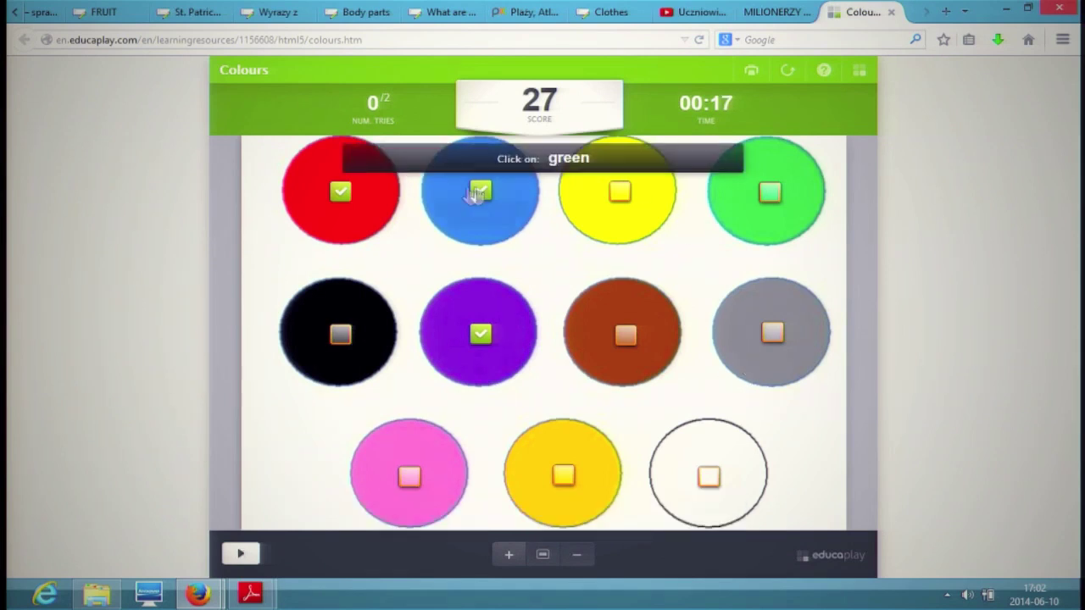
Step: Trim the address to en.educaplay.com to reach the site's home page, and show its Learning Resources
{"action": "left_click_drag", "start_coordinate": [141, 40], "coordinate": [539, 72]}
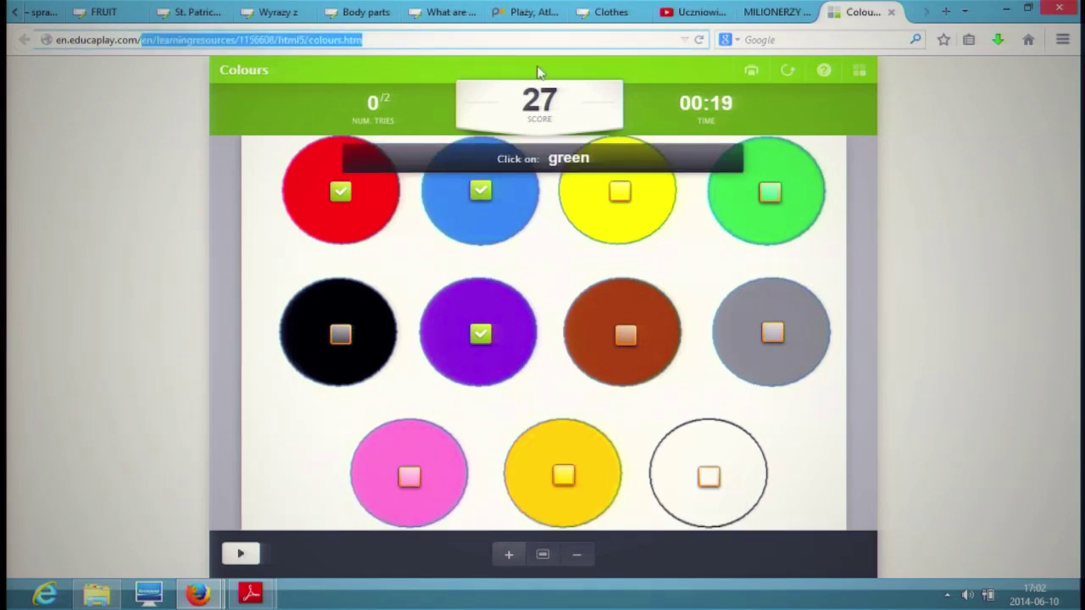
{"action": "key", "text": "BackSpace"}
{"action": "key", "text": "Return"}
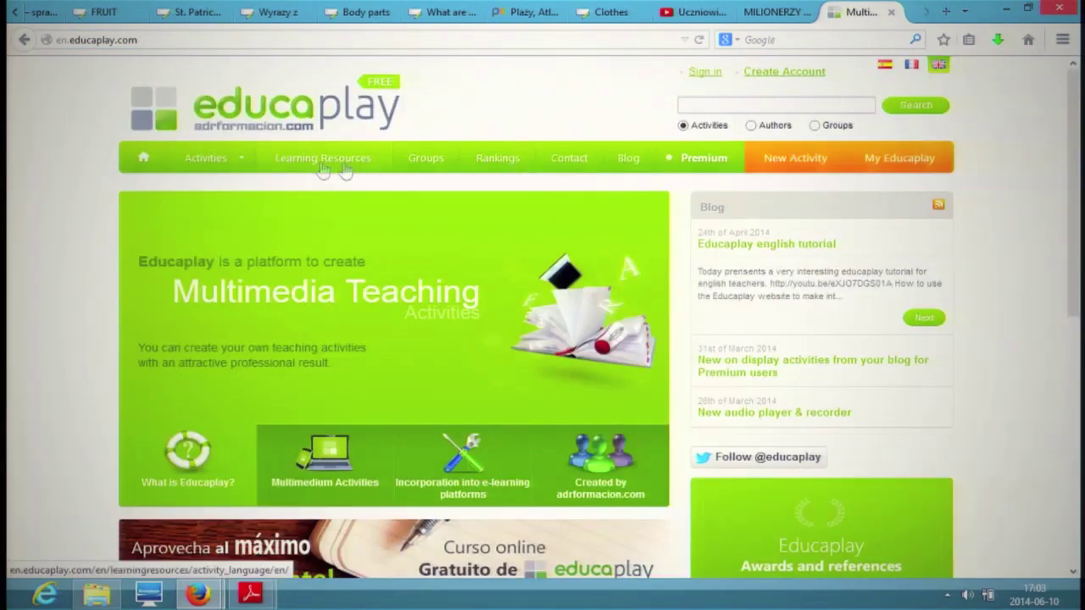
{"action": "left_click", "coordinate": [344, 170]}
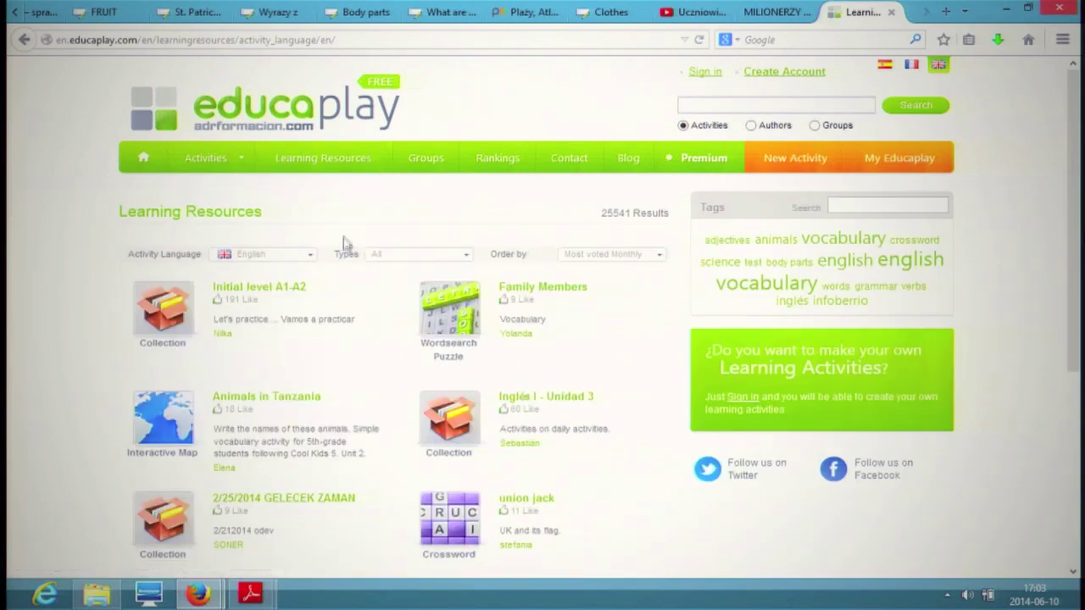
Step: Filter the learning resources by activity language Polski and type Crossword, and browse the listed crosswords
{"action": "left_click", "coordinate": [288, 254]}
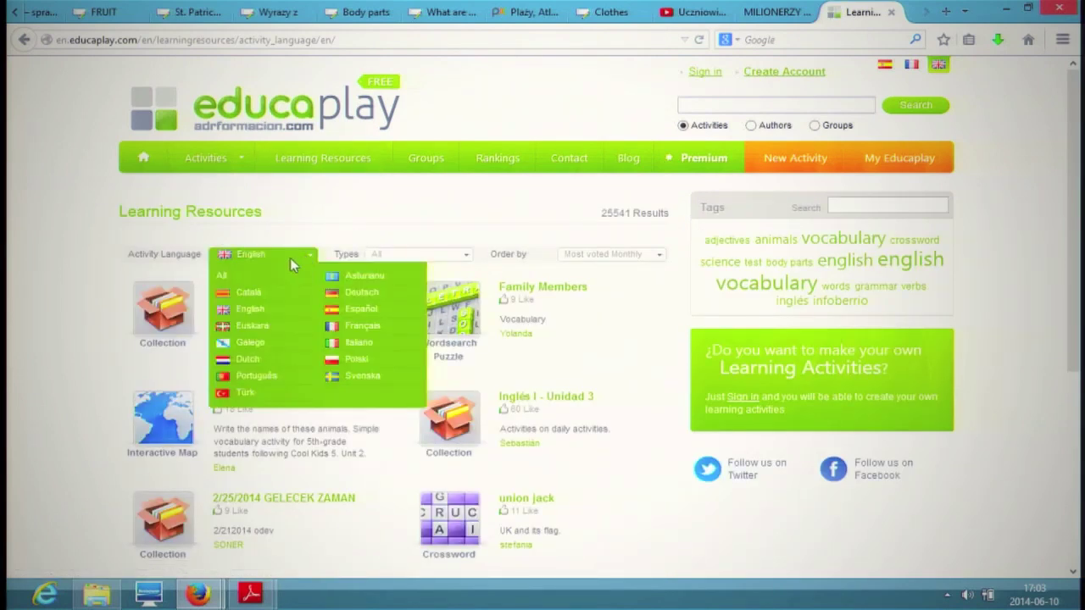
{"action": "left_click", "coordinate": [357, 363]}
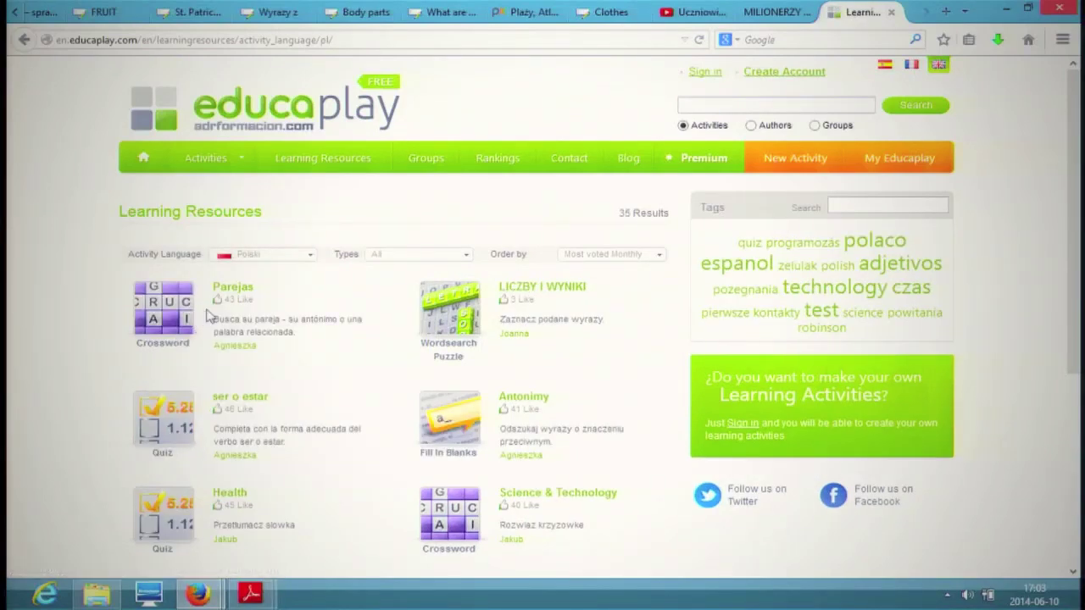
{"action": "left_click", "coordinate": [410, 255]}
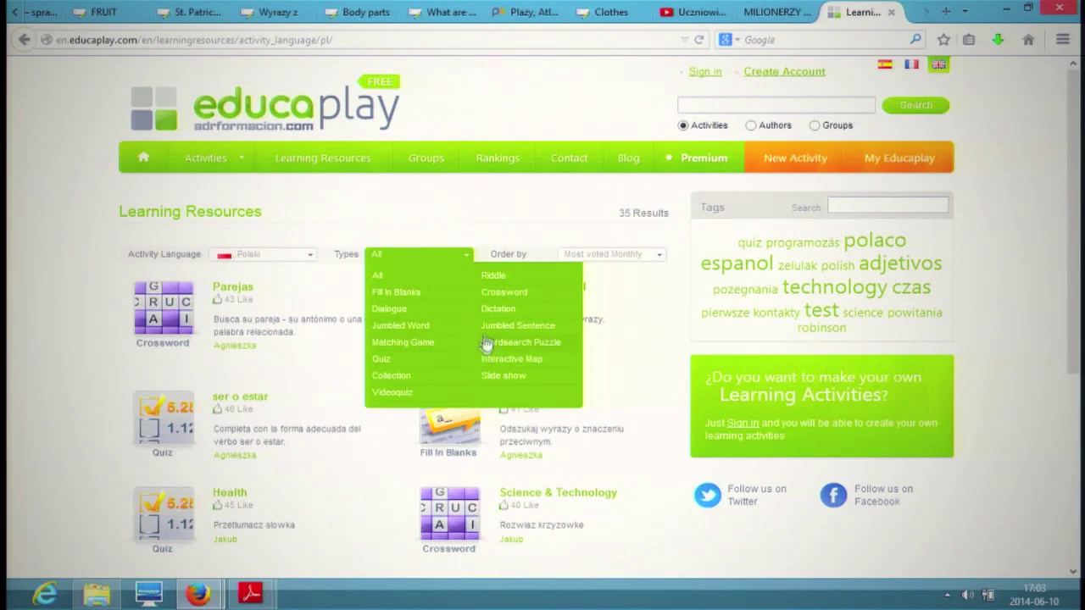
{"action": "left_click", "coordinate": [504, 292]}
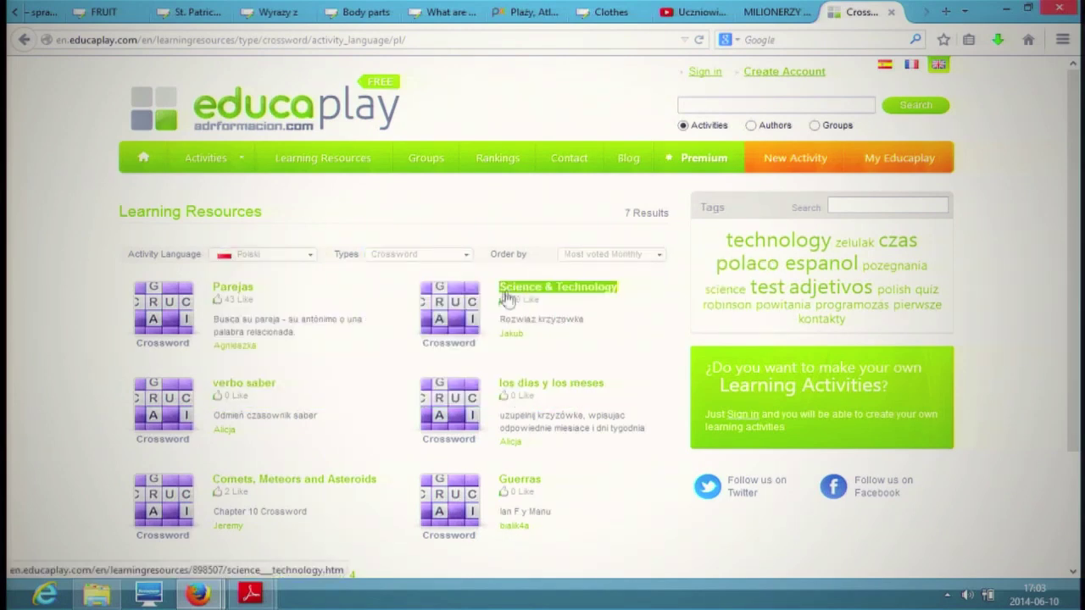
{"action": "scroll", "coordinate": [443, 337], "scroll_direction": "down", "scroll_amount": 3}
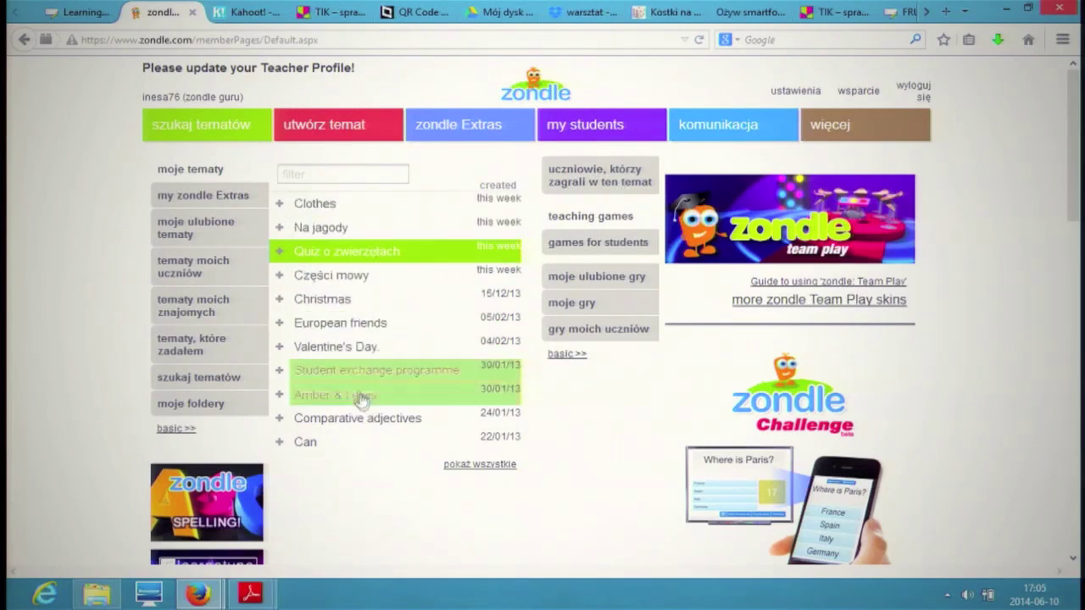
Step: Create a zondle topic titled szkolenie with the suggested tags komputer and TIK, and proceed to its question editor
{"action": "left_click", "coordinate": [346, 127]}
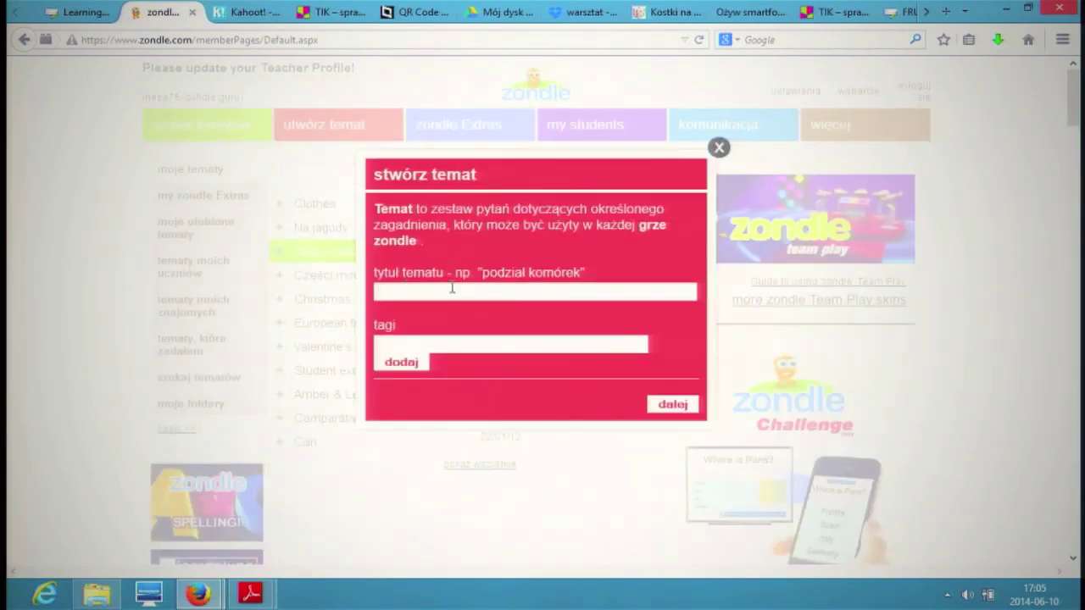
{"action": "type", "text": "szkol"}
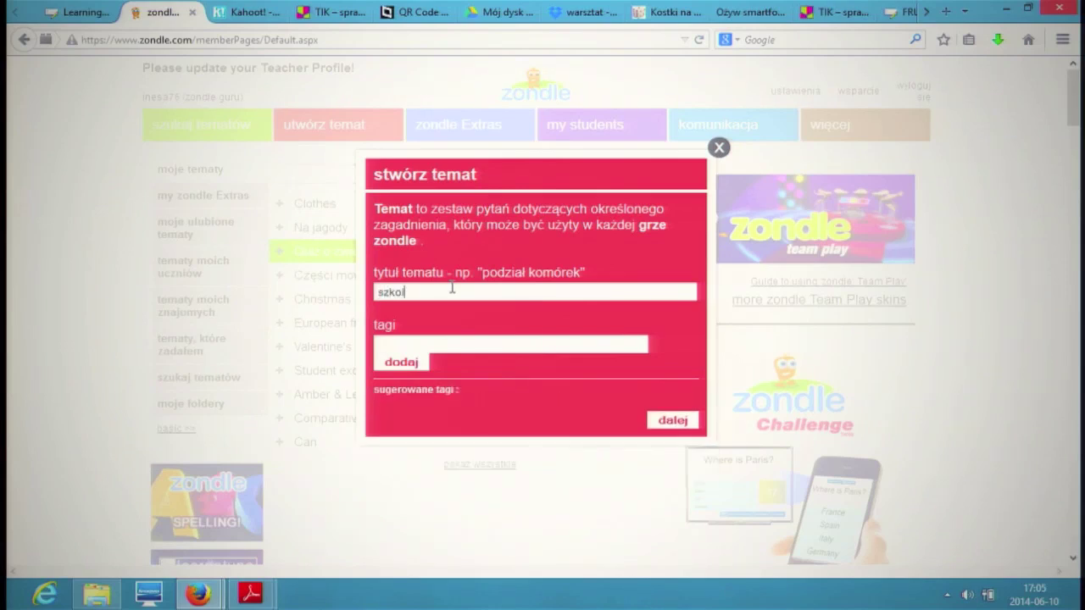
{"action": "type", "text": "enie"}
{"action": "left_click", "coordinate": [451, 343]}
{"action": "type", "text": "tik"}
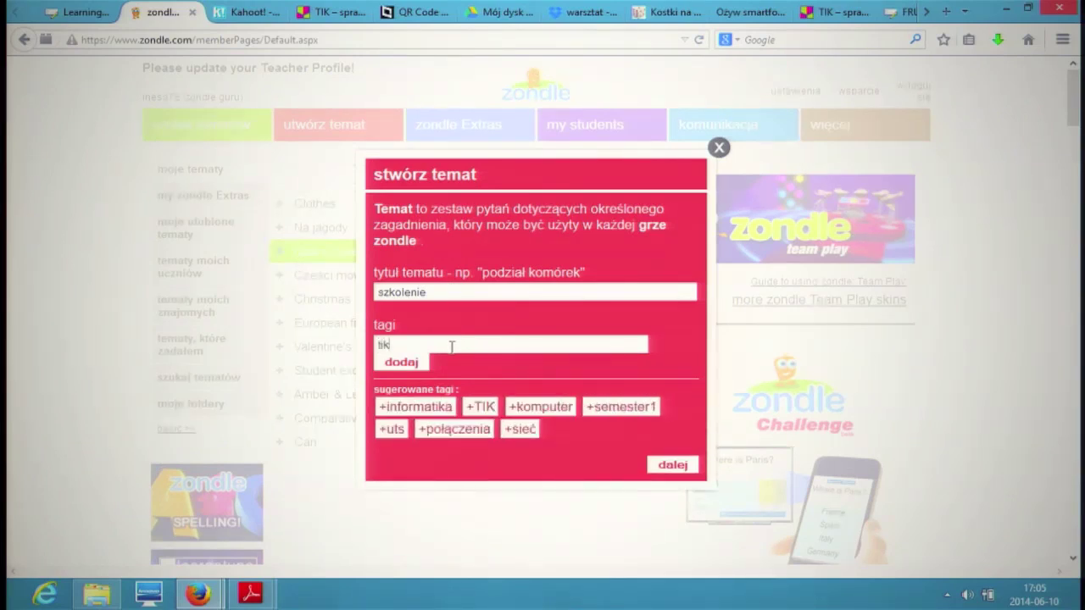
{"action": "left_click", "coordinate": [541, 409]}
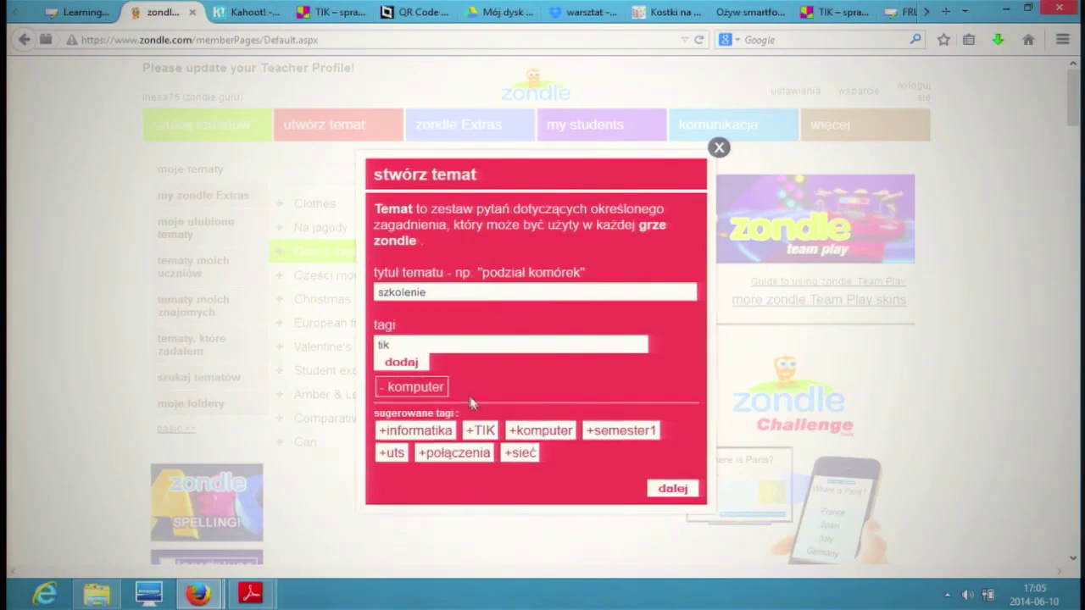
{"action": "left_click", "coordinate": [485, 433]}
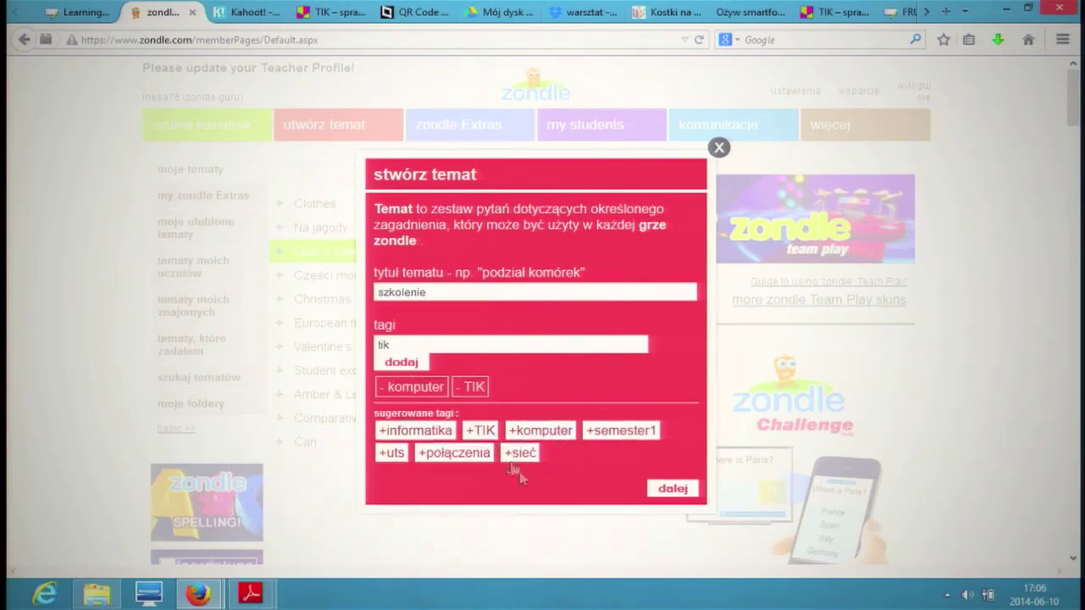
{"action": "left_click", "coordinate": [675, 492]}
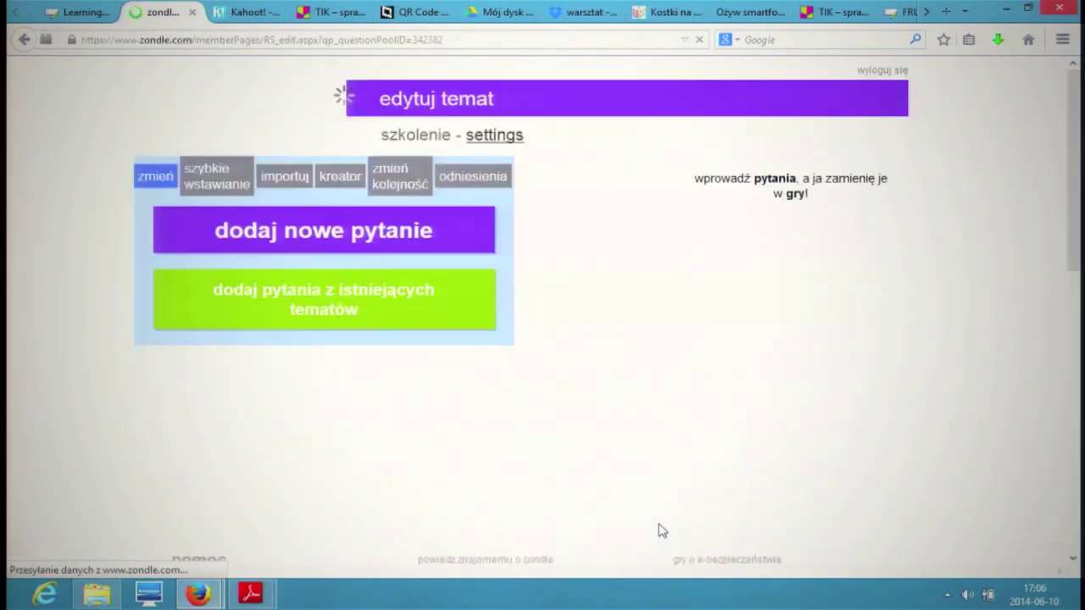
Step: Add a new question to the szkolenie topic, check the also popular question types, and choose True / False
{"action": "left_click", "coordinate": [315, 238]}
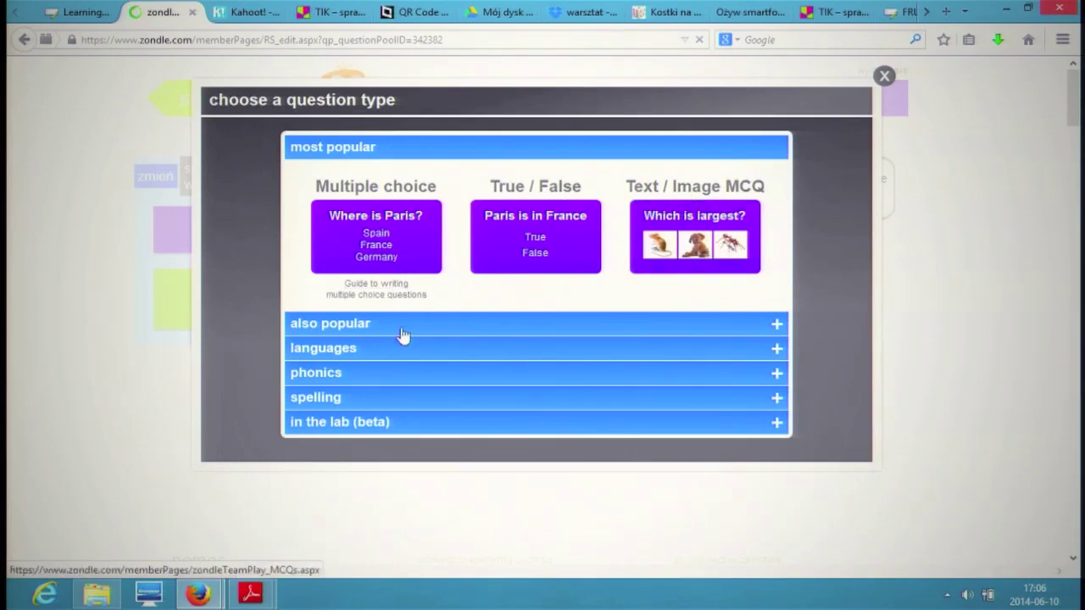
{"action": "left_click", "coordinate": [352, 329]}
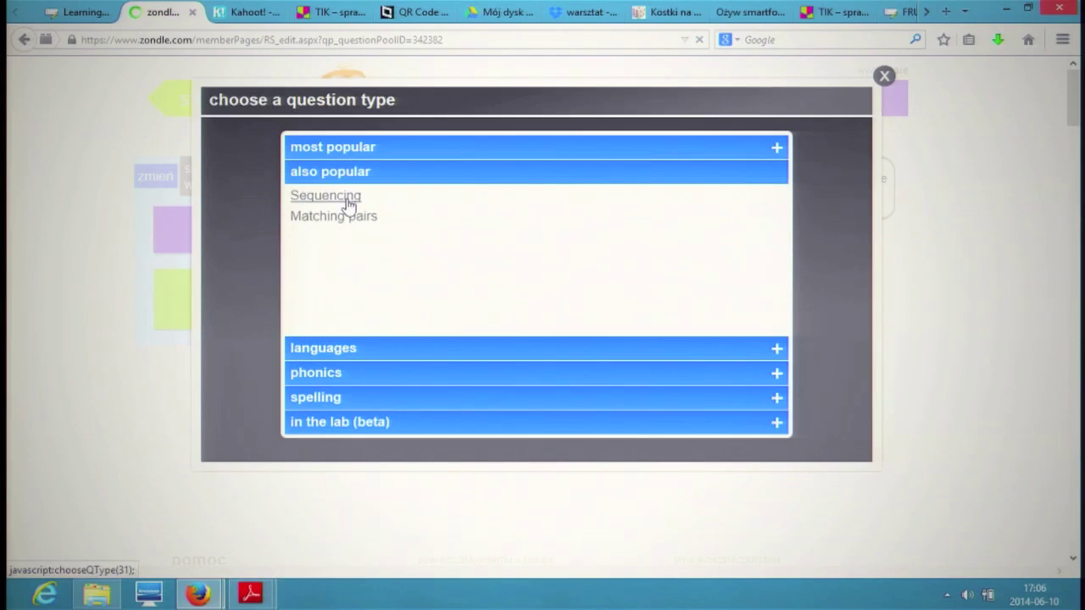
{"action": "left_click", "coordinate": [349, 204]}
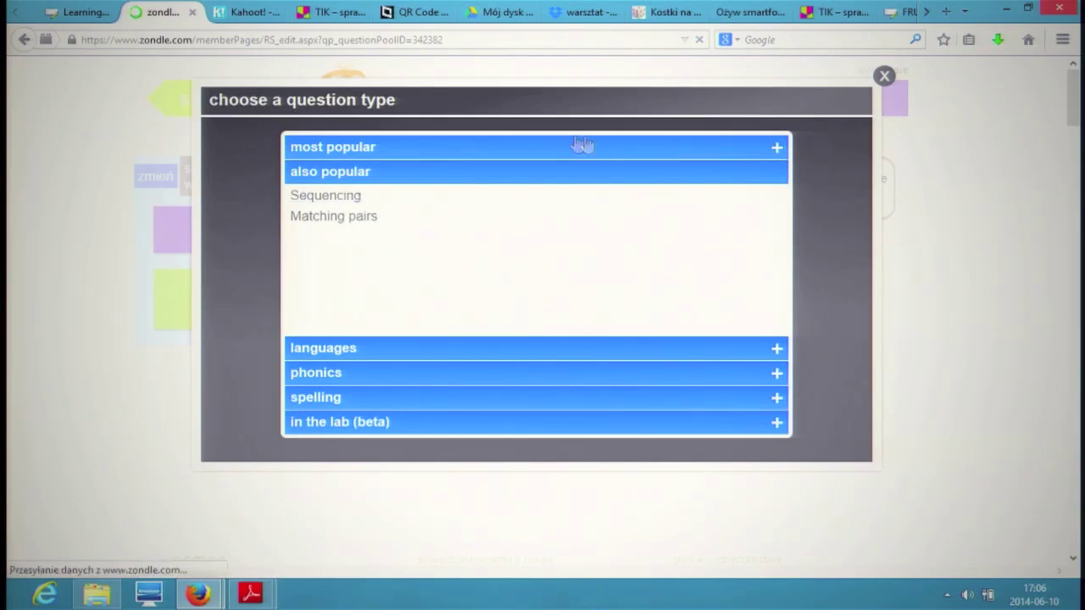
{"action": "left_click", "coordinate": [366, 149]}
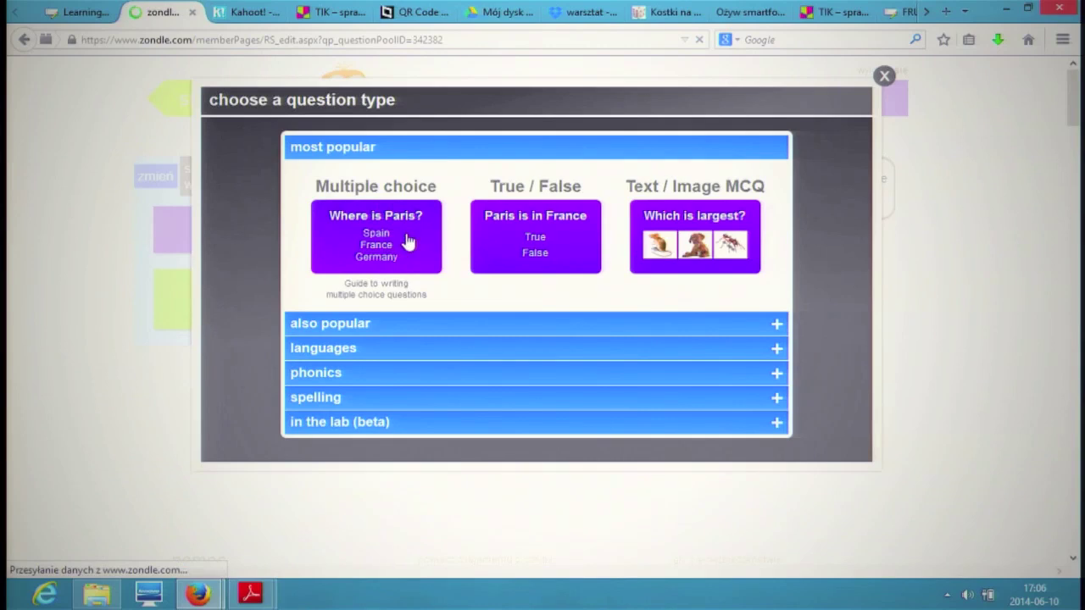
{"action": "left_click", "coordinate": [540, 244]}
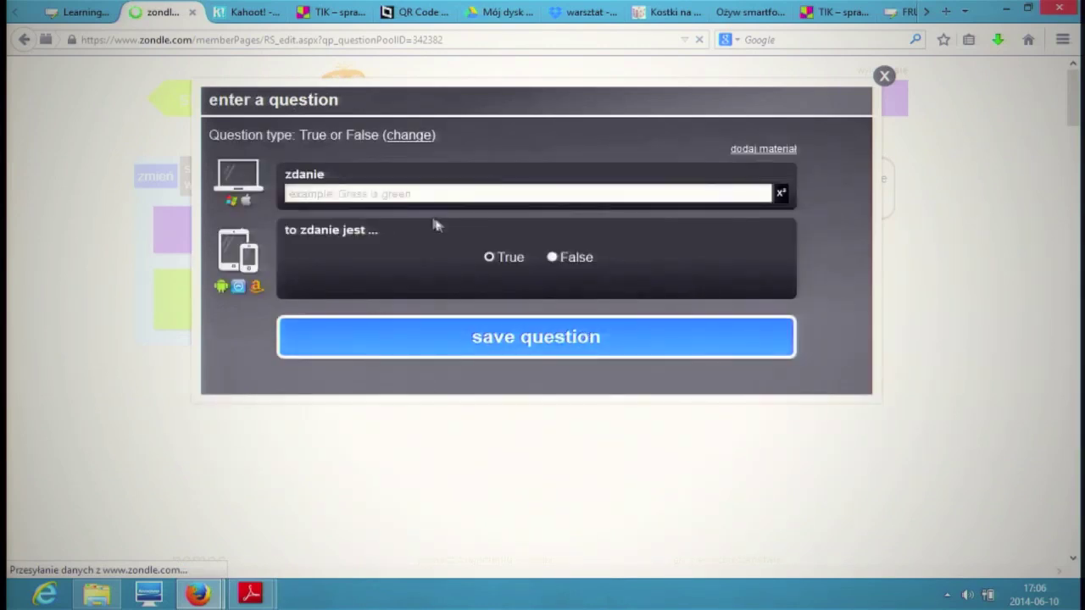
Step: Enter the statement "Warszawa jest stolicą Polski", keep True as its answer, and save the question
{"action": "left_click", "coordinate": [401, 195]}
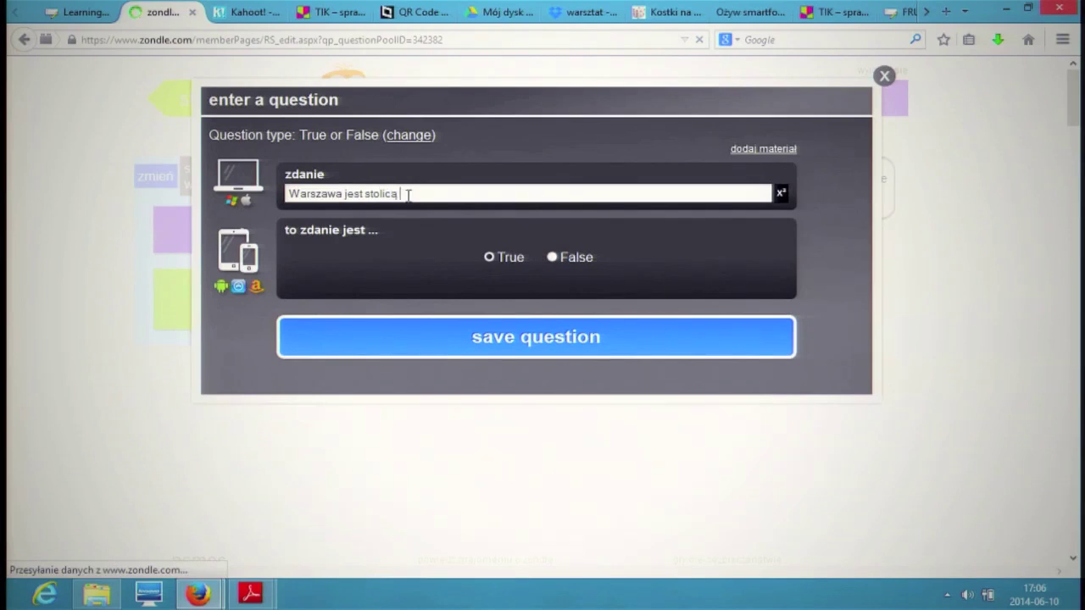
{"action": "type", "text": "olski"}
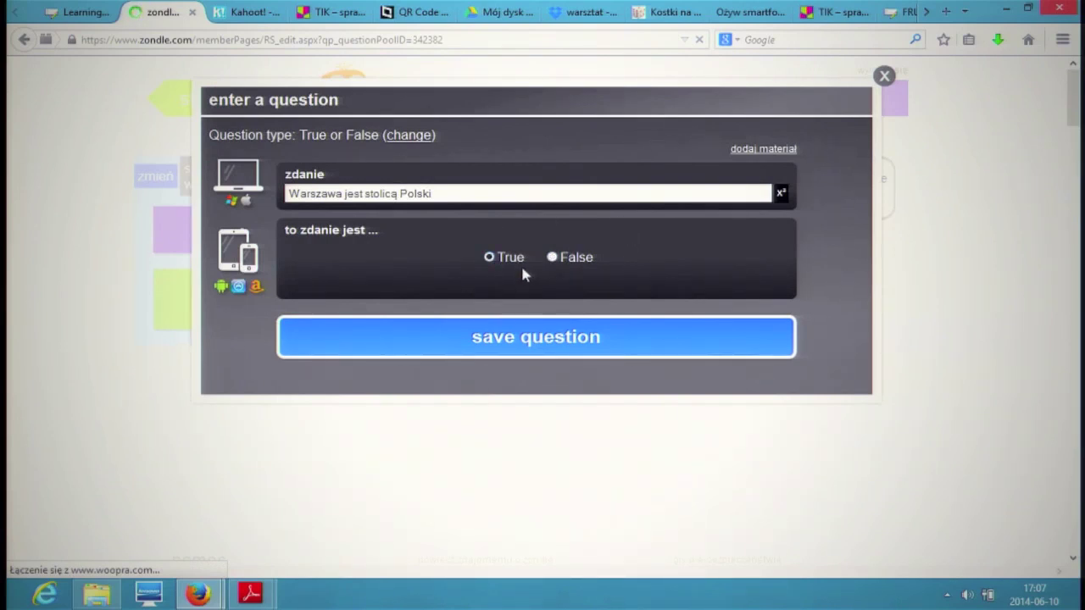
{"action": "left_click", "coordinate": [537, 351]}
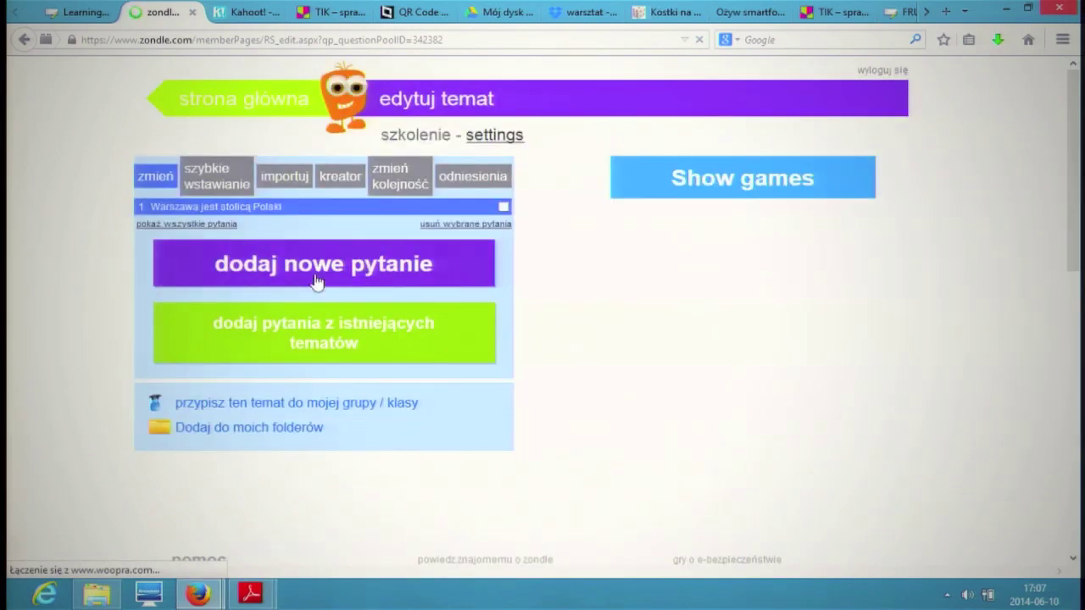
Step: Bring up another blank question form, close it without saving, and return to the zondle home page
{"action": "left_click", "coordinate": [263, 273]}
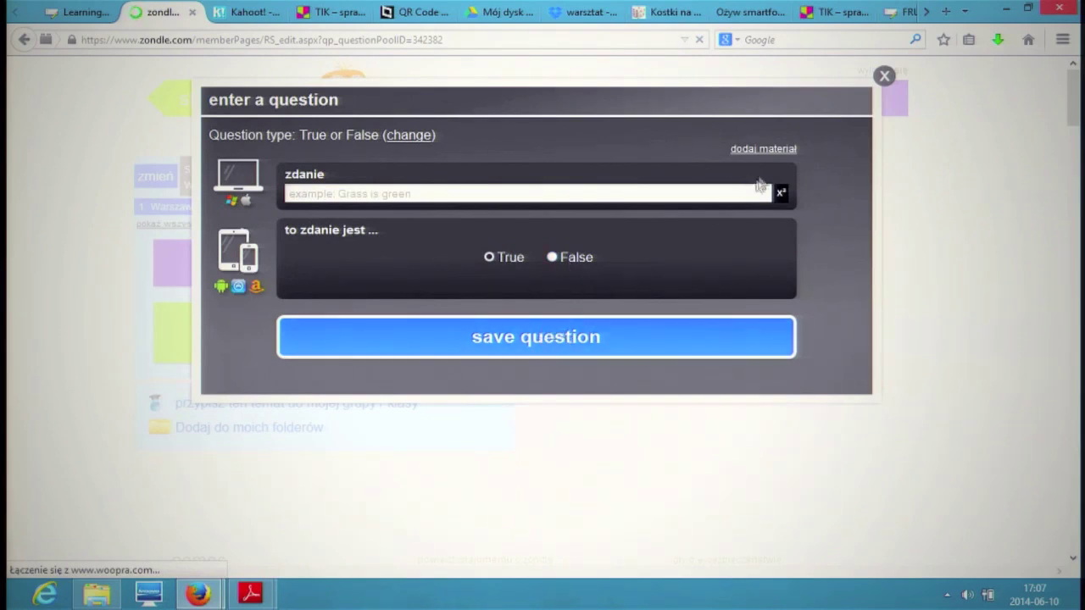
{"action": "left_click", "coordinate": [883, 77]}
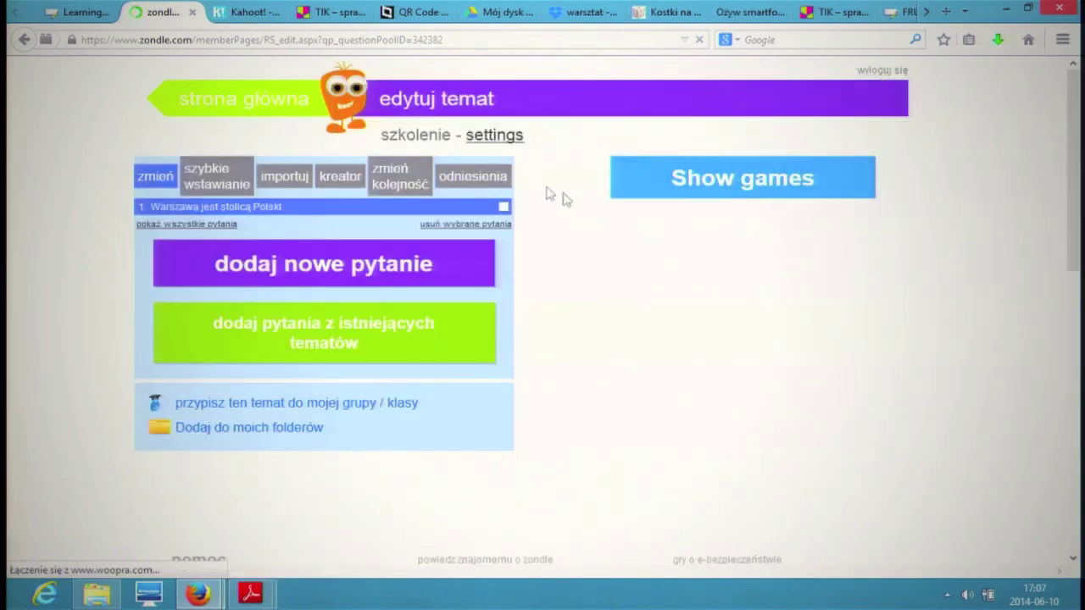
{"action": "left_click", "coordinate": [266, 103]}
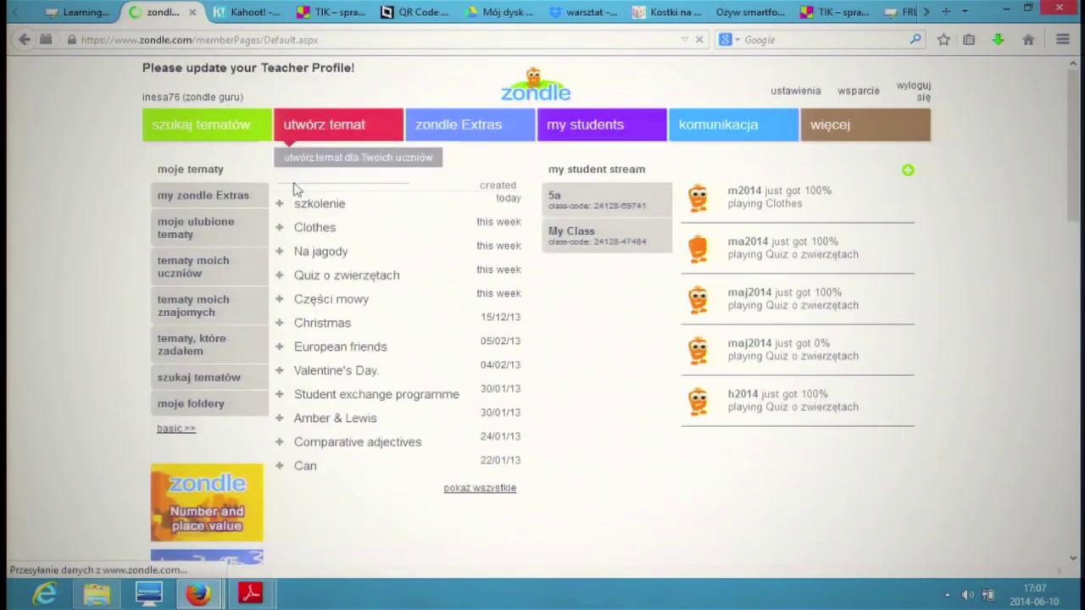
Step: Select the Części mowy topic and look through its games for students
{"action": "left_click", "coordinate": [357, 305]}
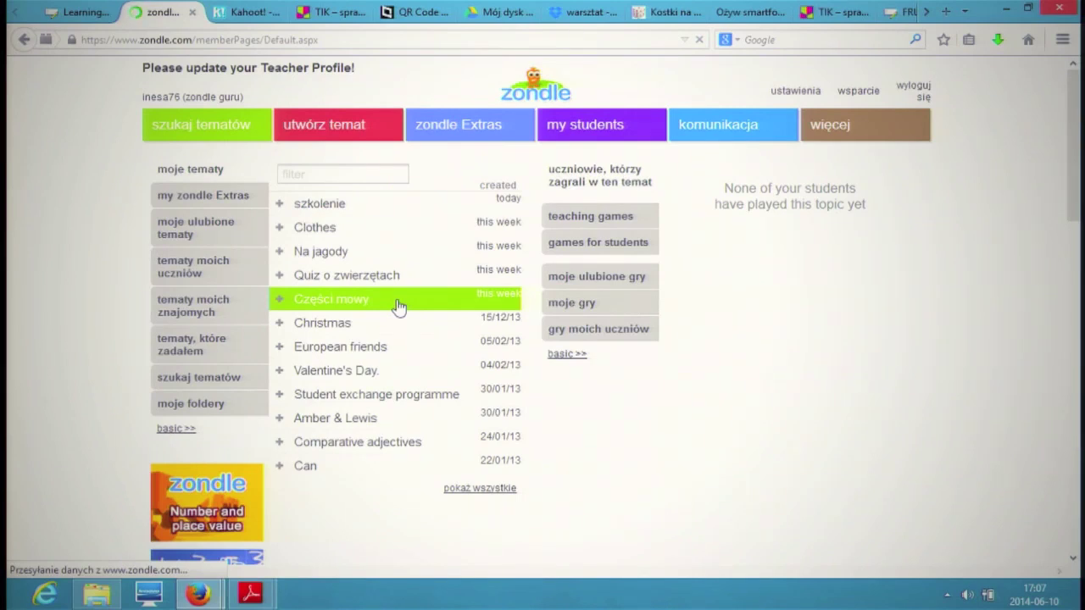
{"action": "left_click", "coordinate": [576, 244]}
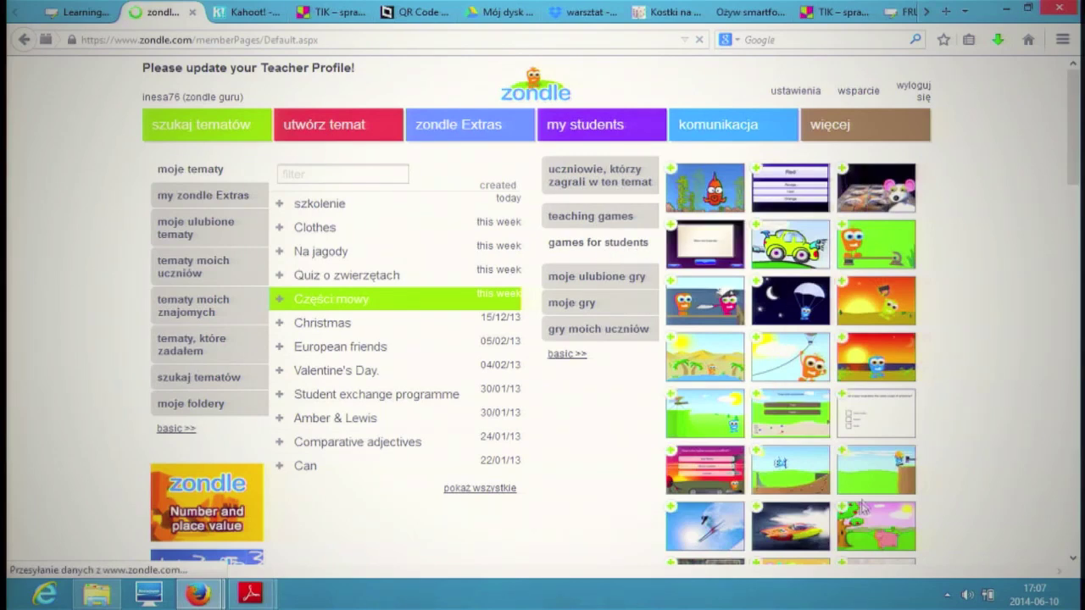
{"action": "scroll", "coordinate": [872, 466], "scroll_direction": "down", "scroll_amount": 3}
{"action": "scroll", "coordinate": [873, 449], "scroll_direction": "down", "scroll_amount": 6}
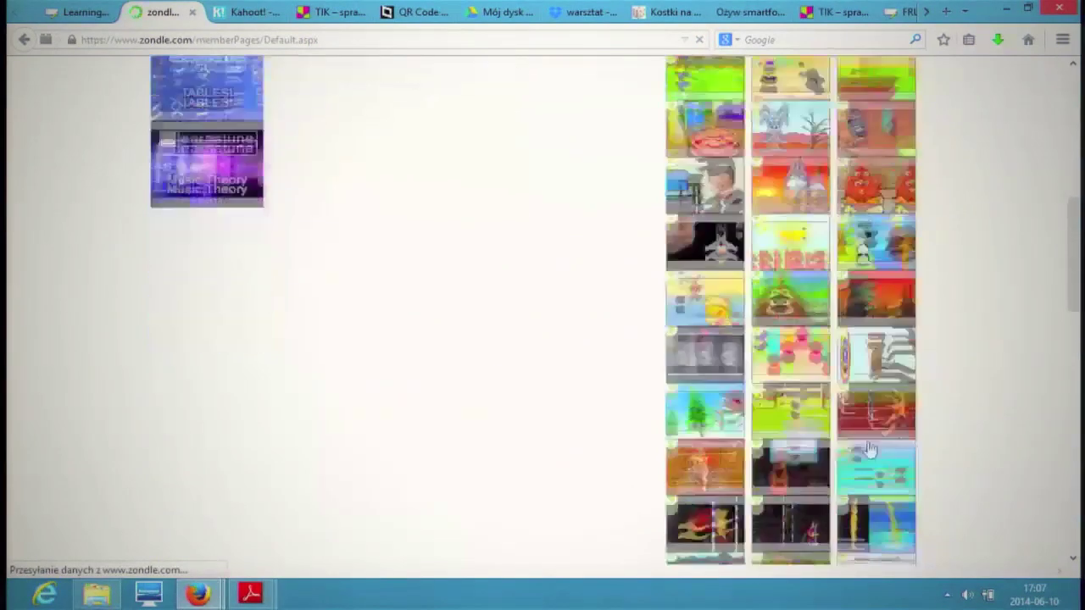
{"action": "scroll", "coordinate": [852, 445], "scroll_direction": "up", "scroll_amount": 6}
{"action": "scroll", "coordinate": [852, 445], "scroll_direction": "up", "scroll_amount": 3}
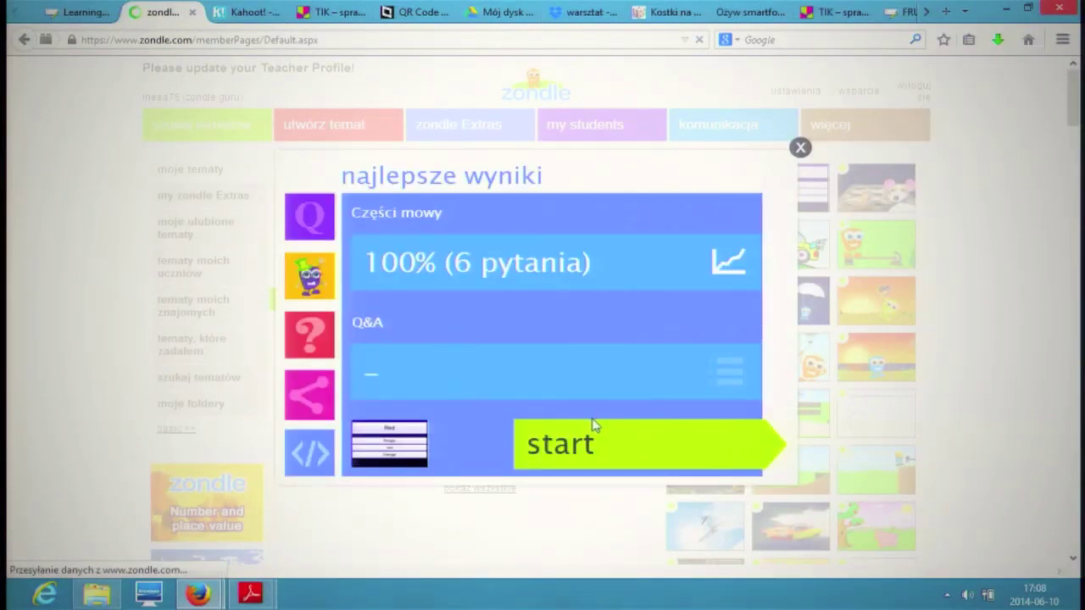
Step: Play the Q&A game for Części mowy, answering rzeczownik for książka, przymiotnik for piękny and przyimek for pod, and close the game
{"action": "left_click", "coordinate": [578, 442]}
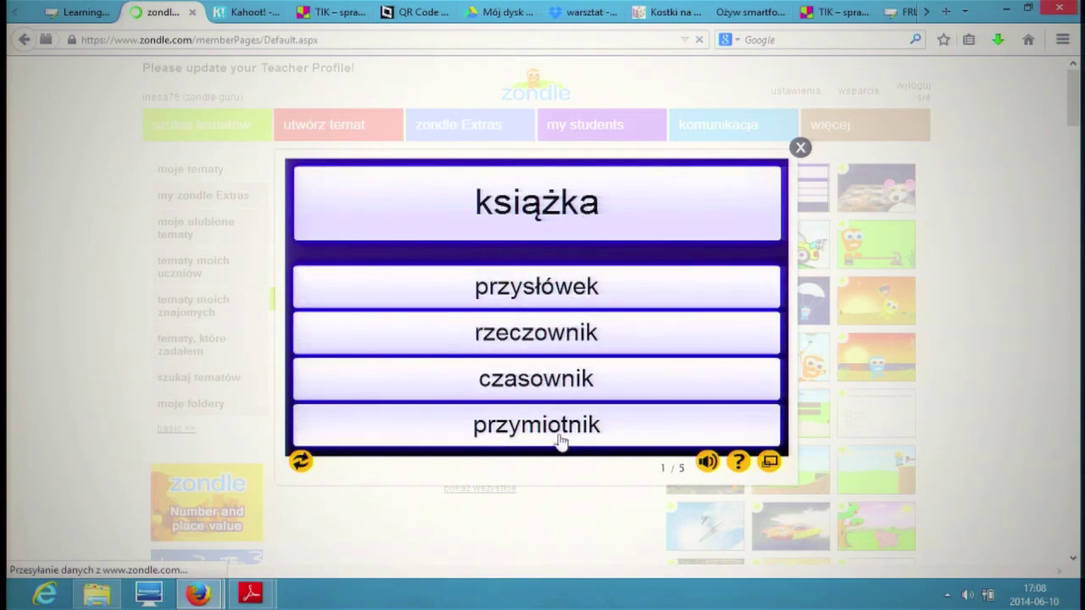
{"action": "left_click", "coordinate": [564, 339]}
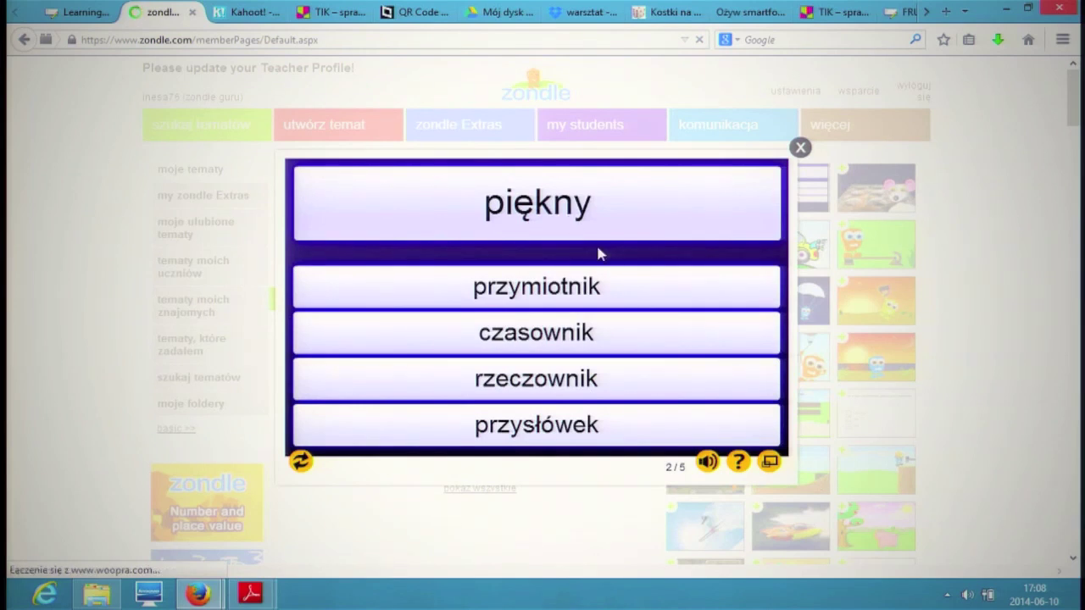
{"action": "left_click", "coordinate": [574, 273]}
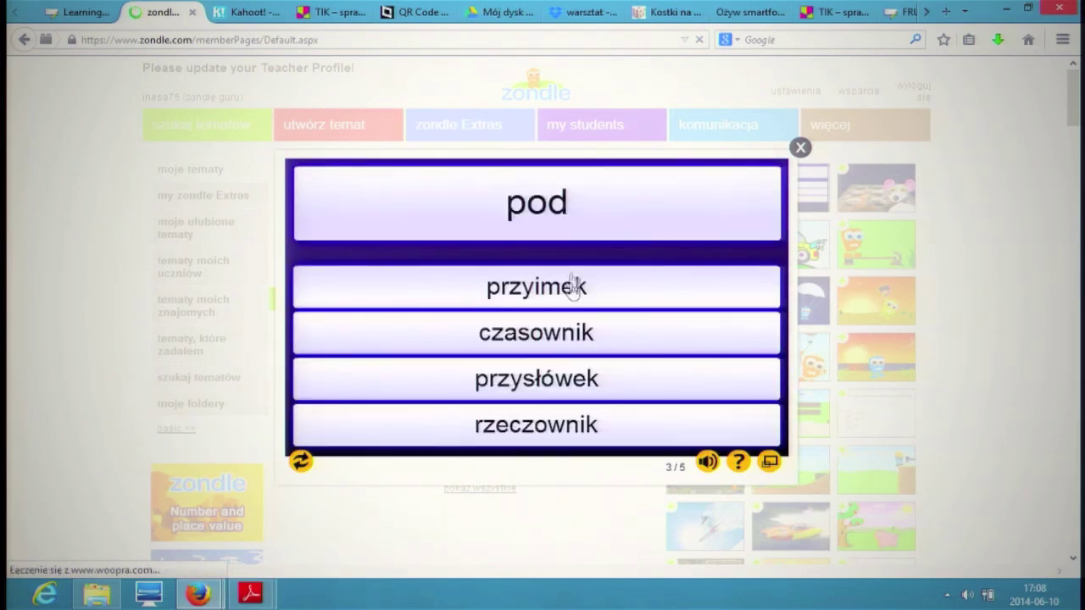
{"action": "left_click", "coordinate": [559, 286]}
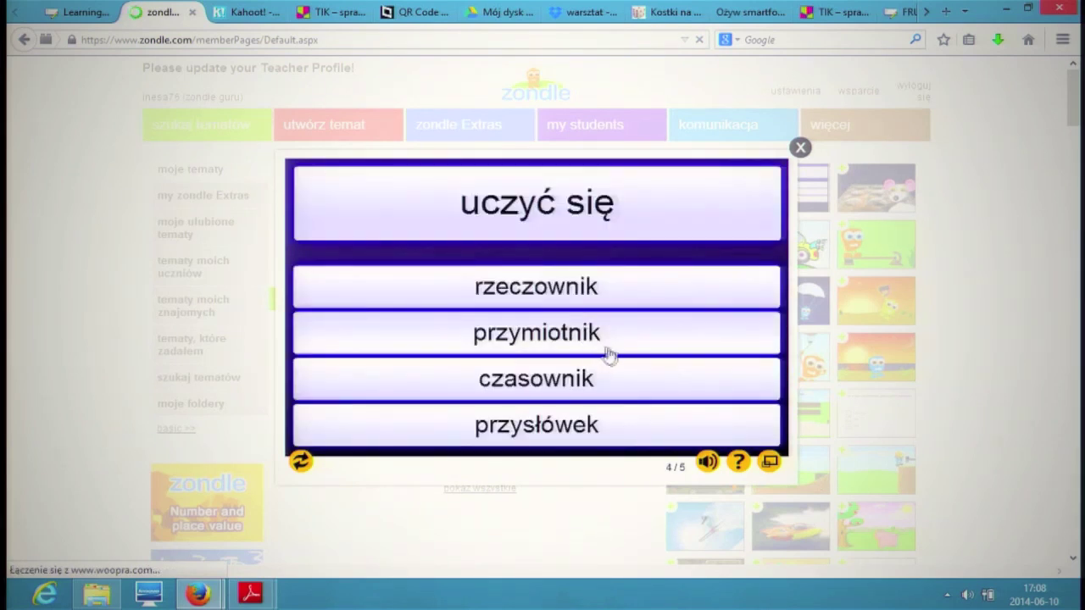
{"action": "left_click", "coordinate": [801, 149]}
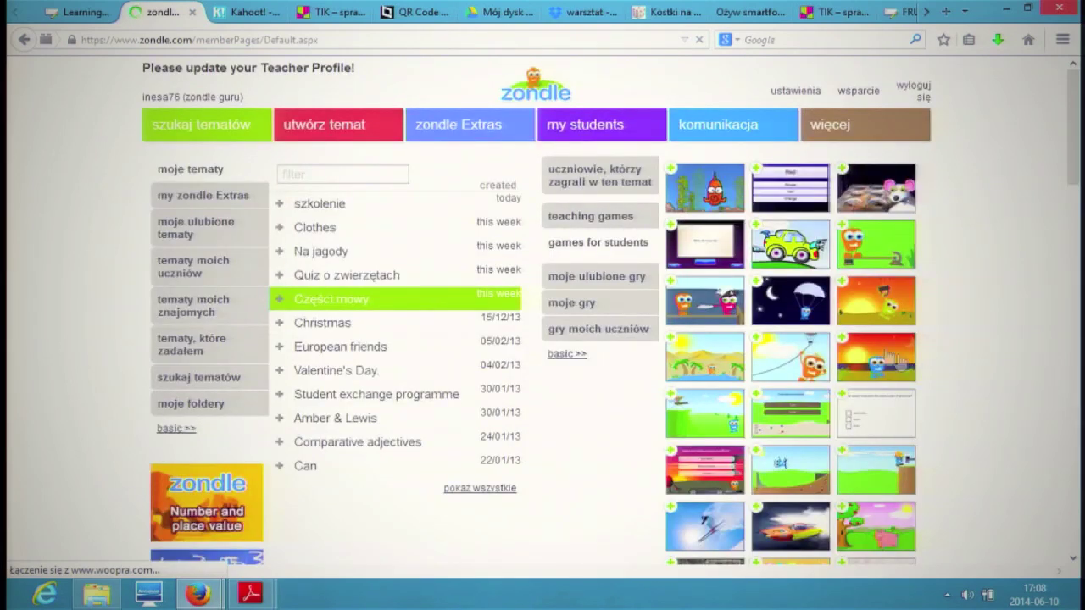
Step: Try the Parachuting Zondles game with the Części mowy topic and close it
{"action": "left_click", "coordinate": [797, 311]}
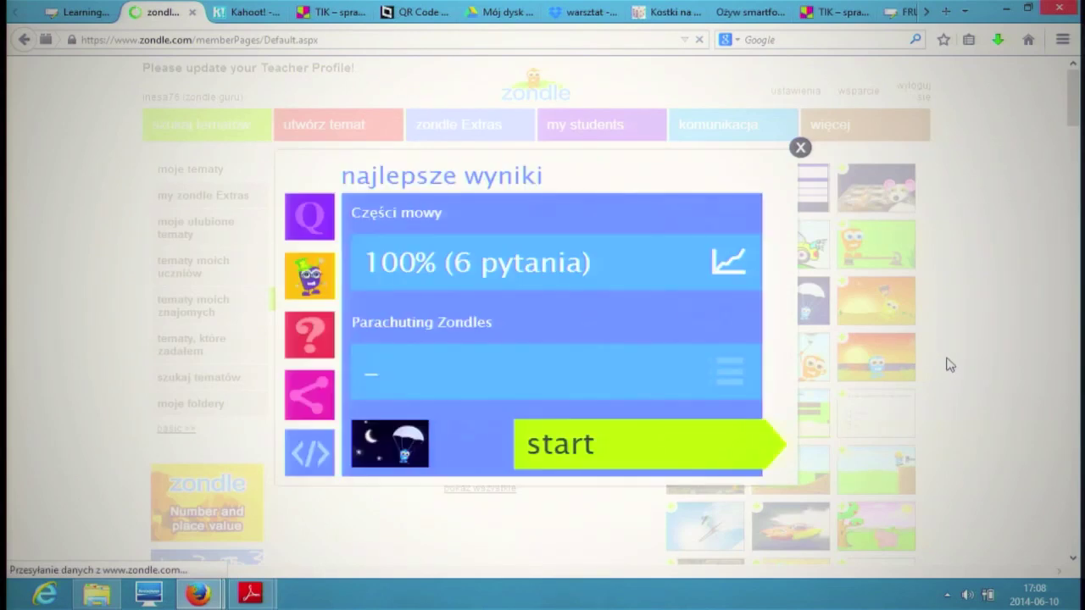
{"action": "left_click", "coordinate": [688, 450]}
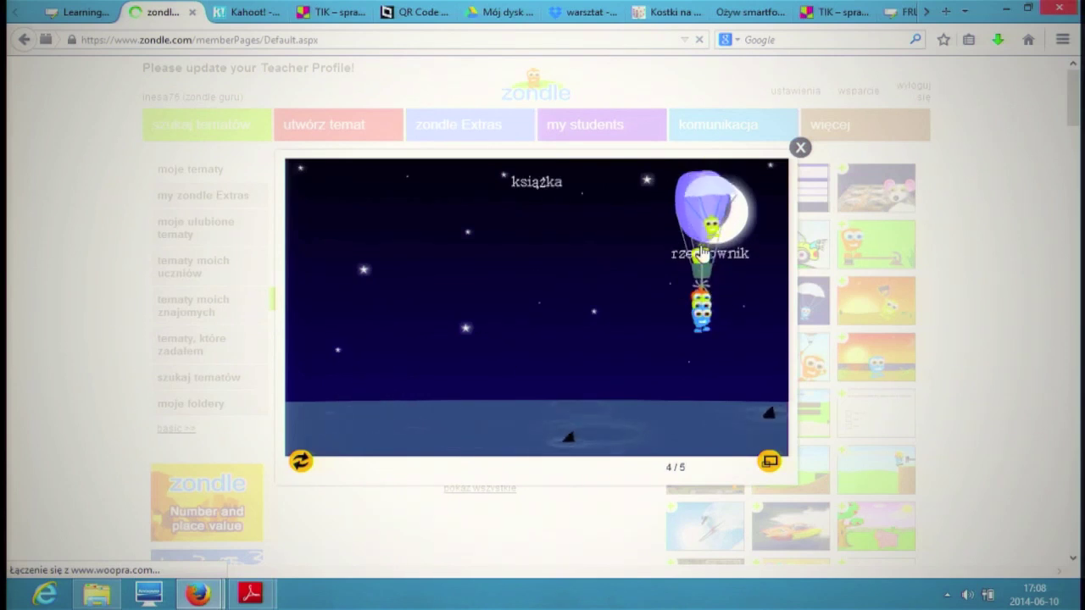
{"action": "left_click", "coordinate": [801, 148]}
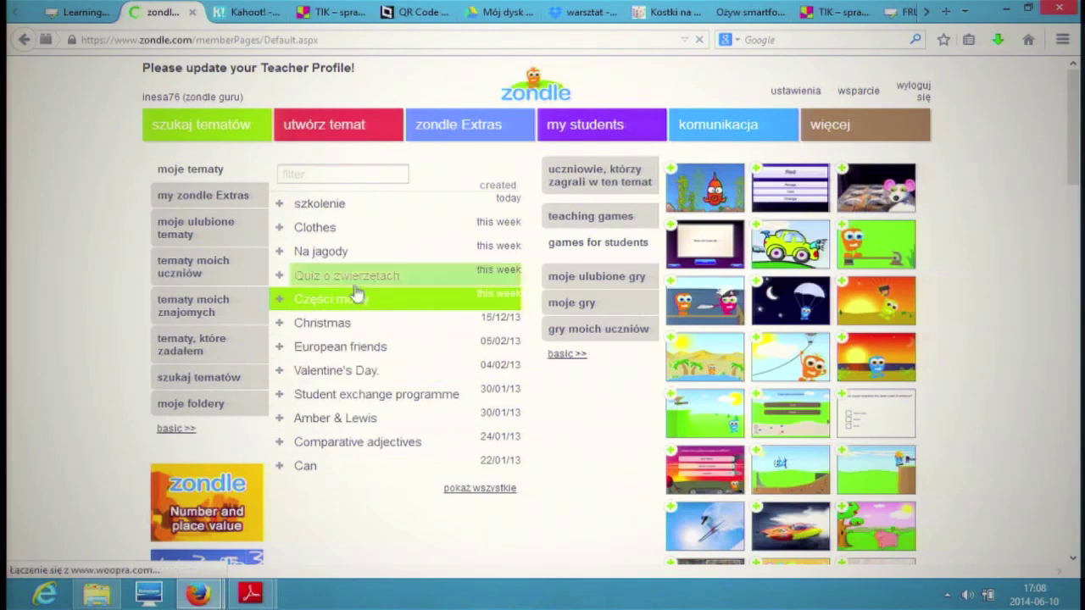
Step: Select the Clothes topic and start the Simple quiz – with decor from its games for students
{"action": "left_click", "coordinate": [337, 237]}
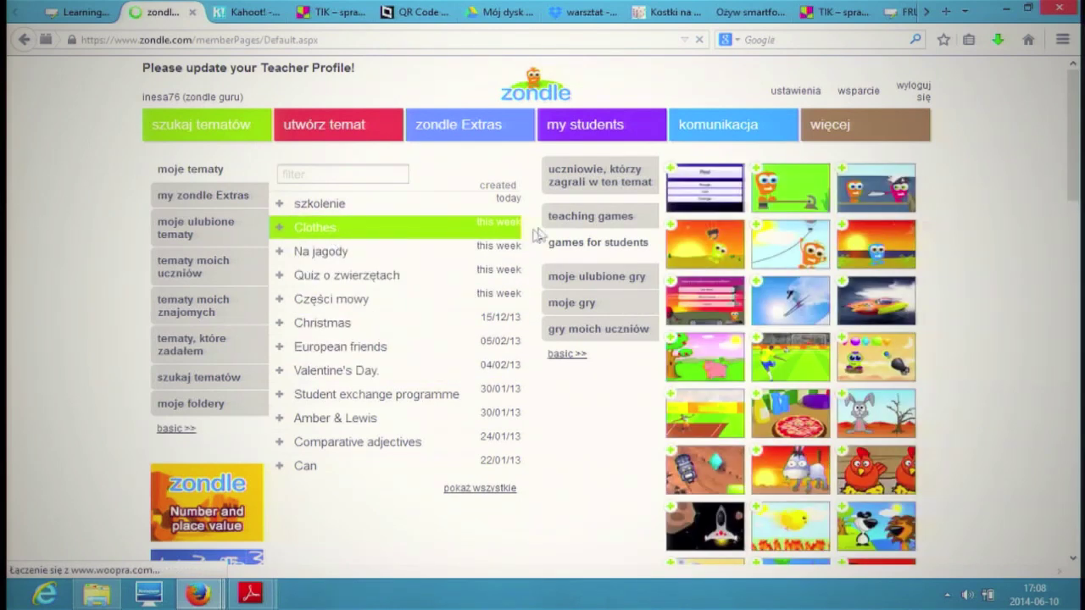
{"action": "left_click", "coordinate": [593, 245]}
{"action": "scroll", "coordinate": [858, 343], "scroll_direction": "down", "scroll_amount": 10}
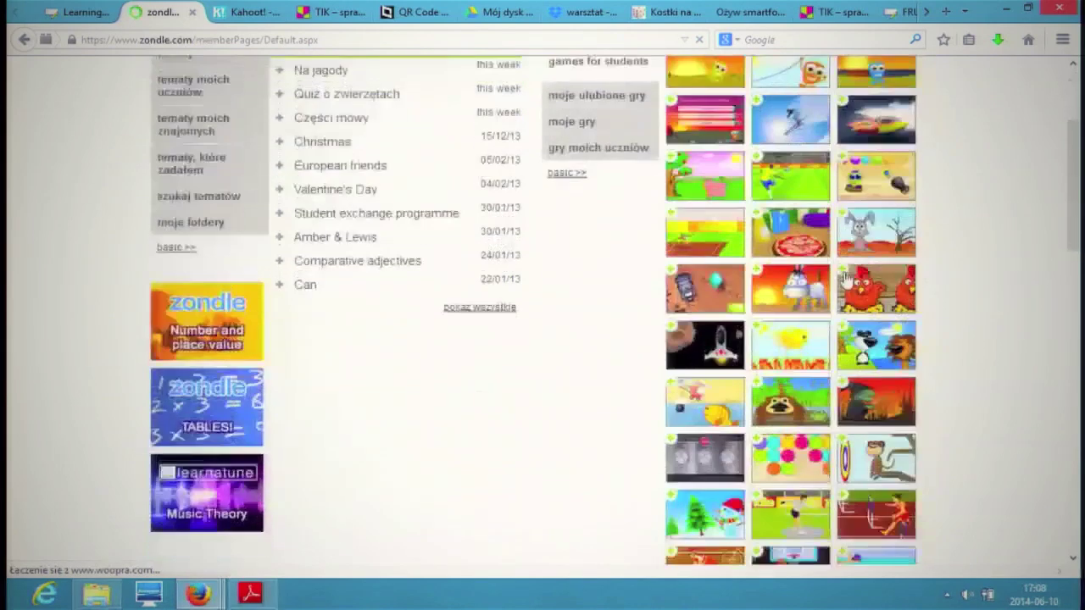
{"action": "left_click", "coordinate": [858, 405]}
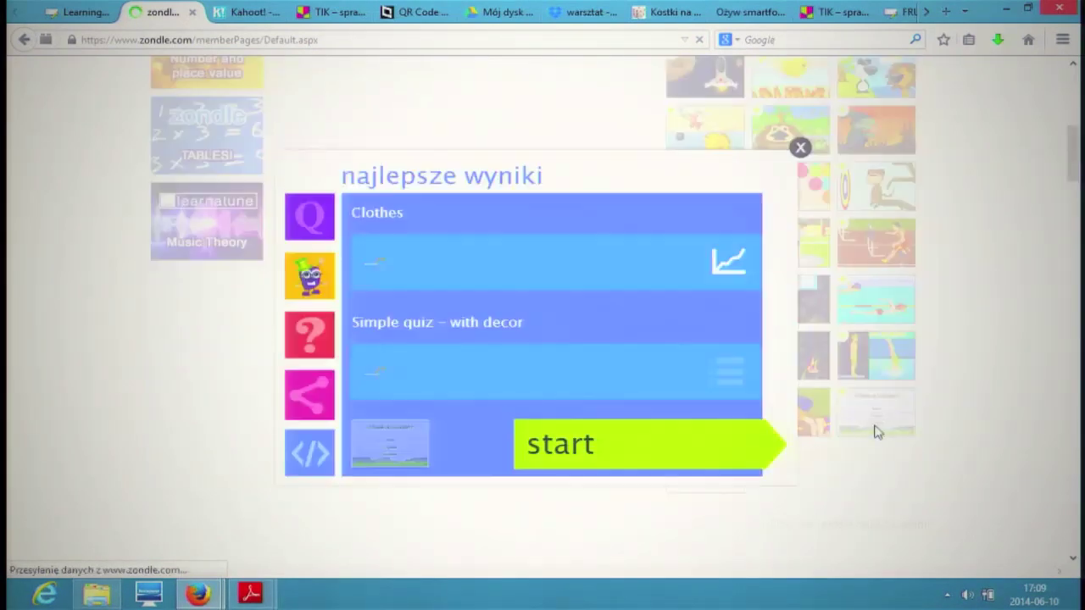
{"action": "left_click", "coordinate": [577, 461]}
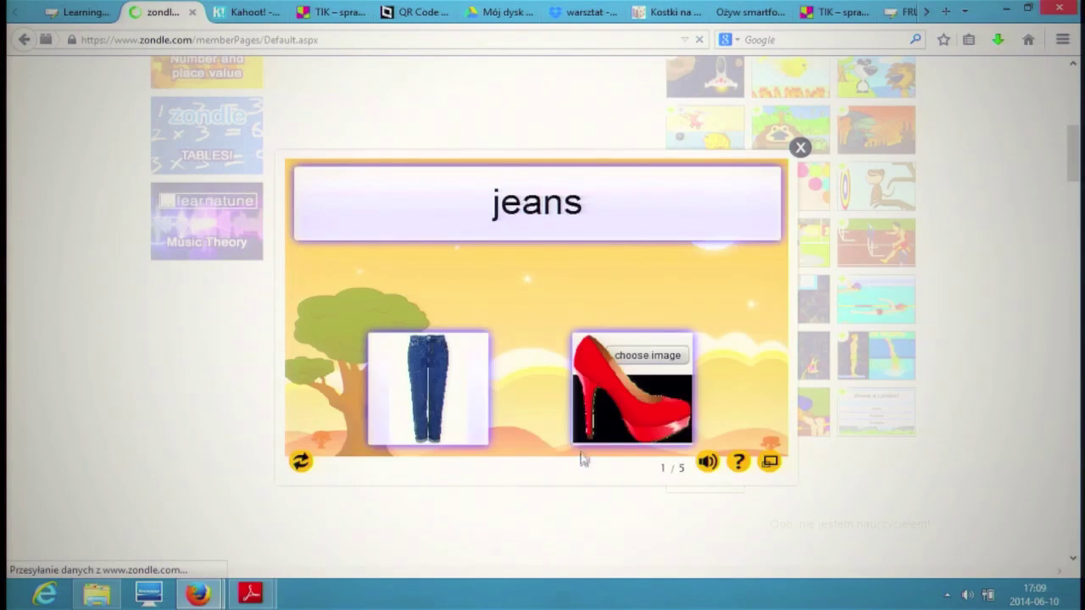
Step: Answer the Clothes picture questions, choosing the dress picture for dress, and close the quiz at the T-shirt question
{"action": "left_click", "coordinate": [672, 347]}
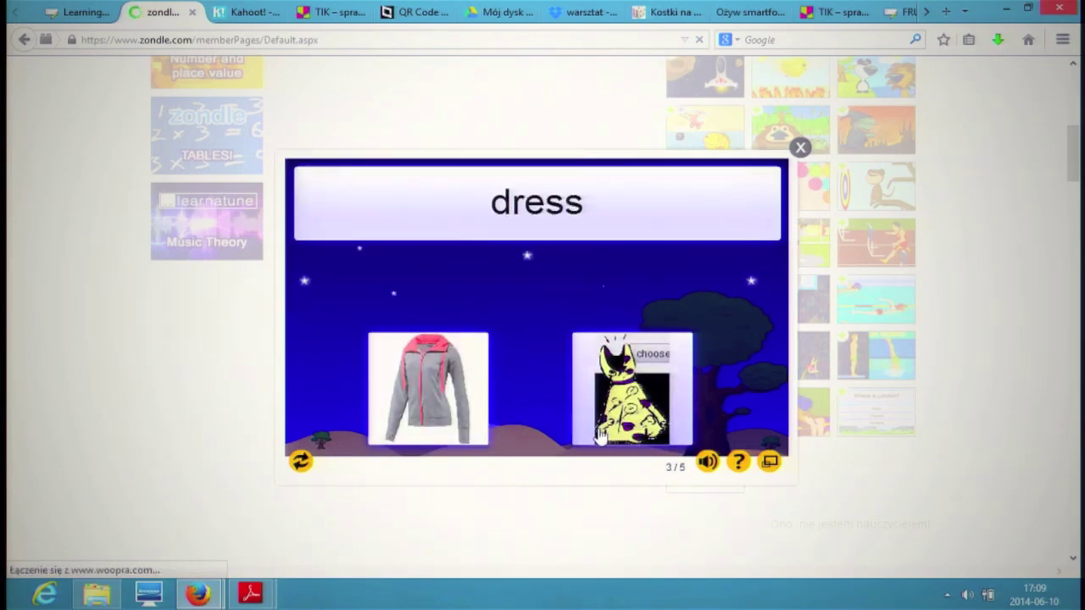
{"action": "left_click", "coordinate": [622, 417]}
{"action": "left_click", "coordinate": [625, 421]}
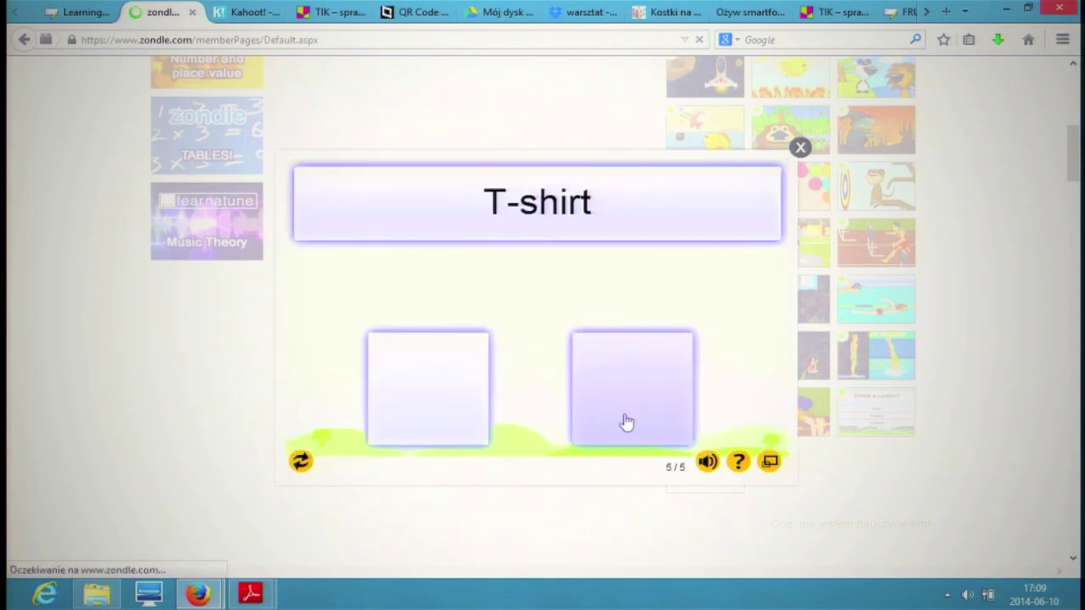
{"action": "left_click", "coordinate": [801, 150]}
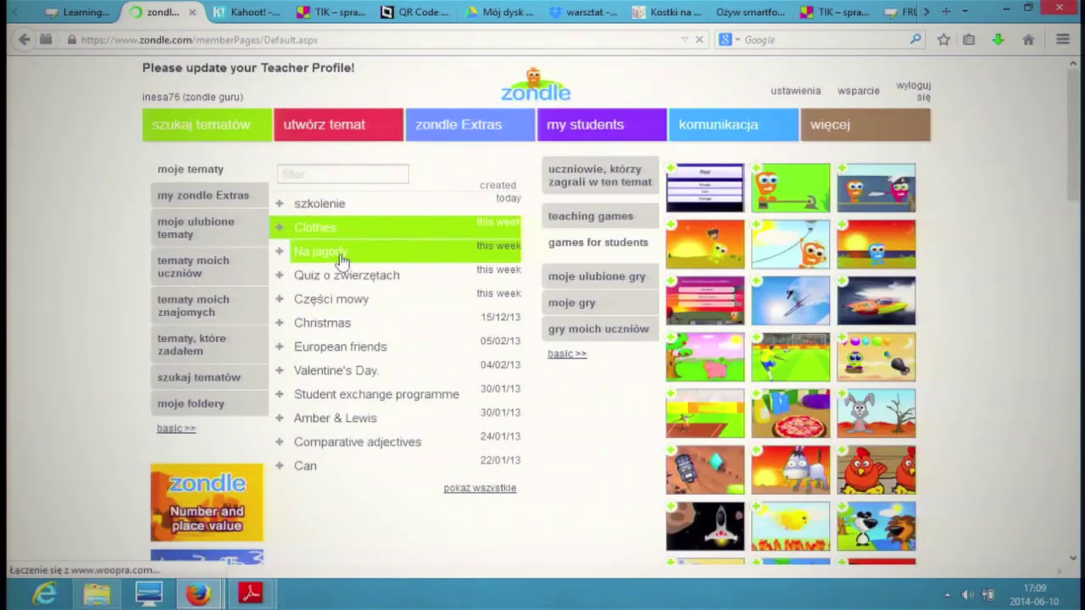
Step: Select the Na jagody topic, look through its games for students, and start Zondle frisbee
{"action": "left_click", "coordinate": [339, 252]}
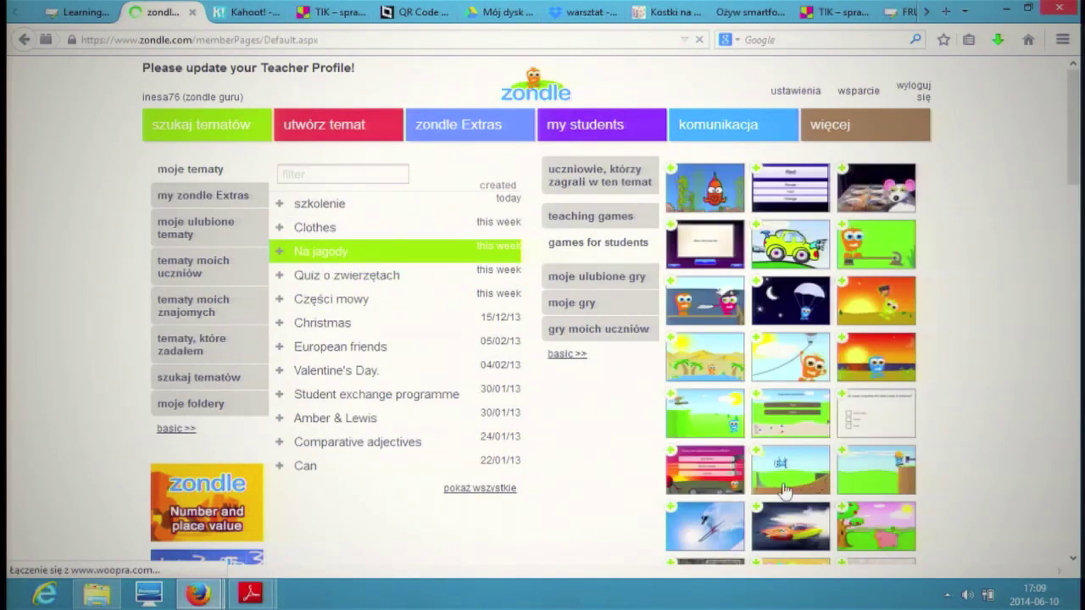
{"action": "scroll", "coordinate": [785, 487], "scroll_direction": "down", "scroll_amount": 10}
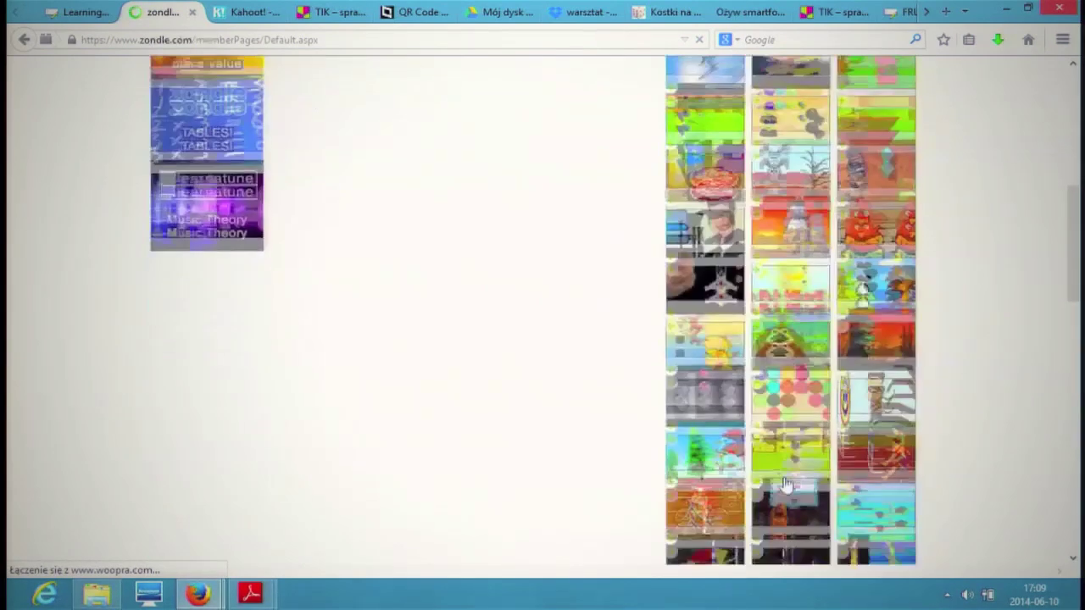
{"action": "scroll", "coordinate": [778, 481], "scroll_direction": "down", "scroll_amount": 4}
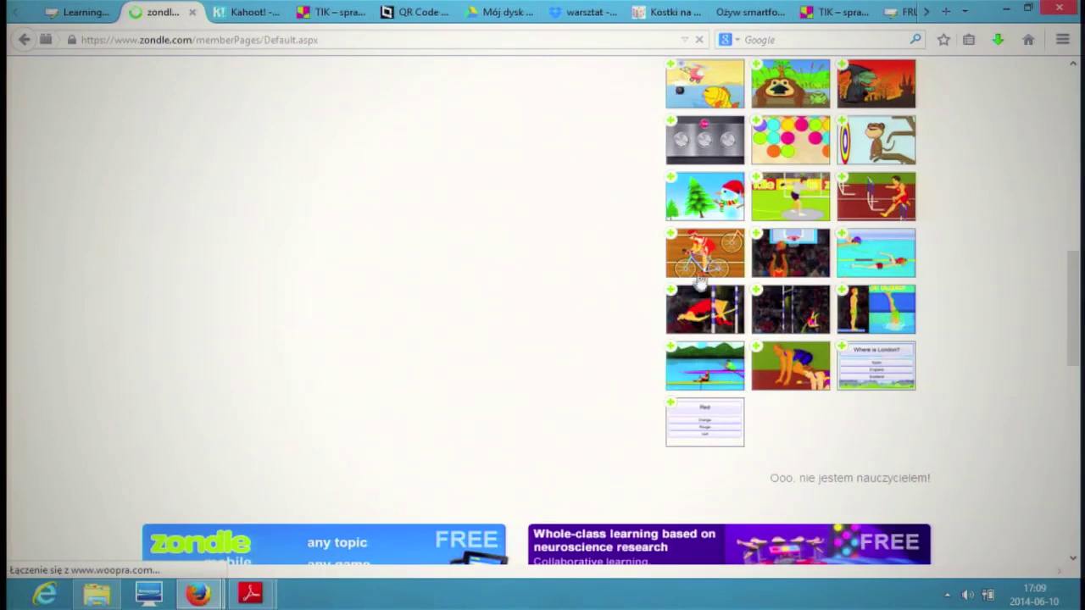
{"action": "scroll", "coordinate": [775, 360], "scroll_direction": "up", "scroll_amount": 2}
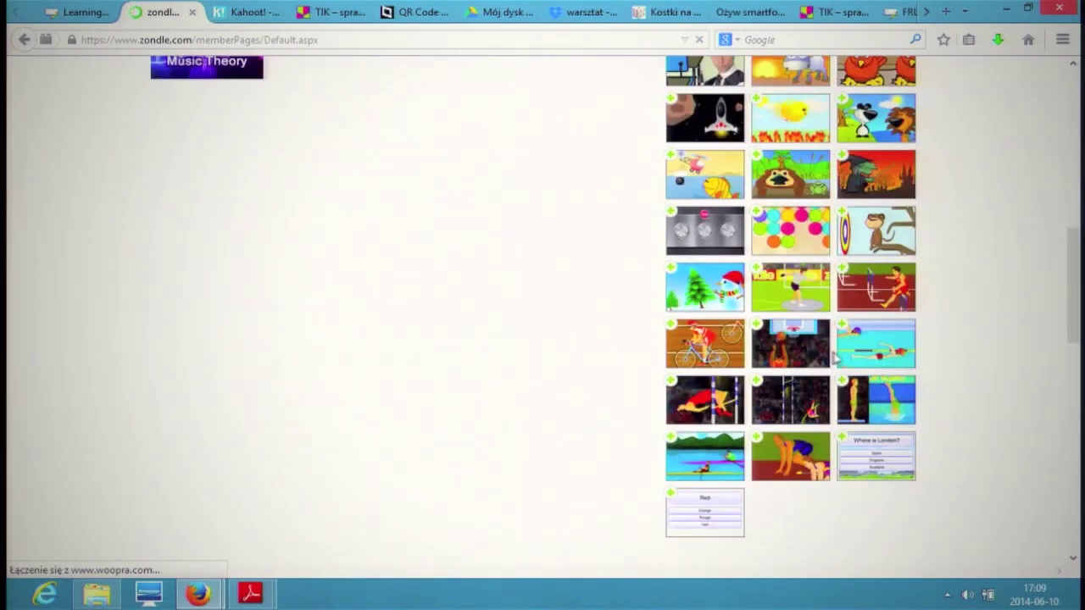
{"action": "scroll", "coordinate": [840, 360], "scroll_direction": "up", "scroll_amount": 6}
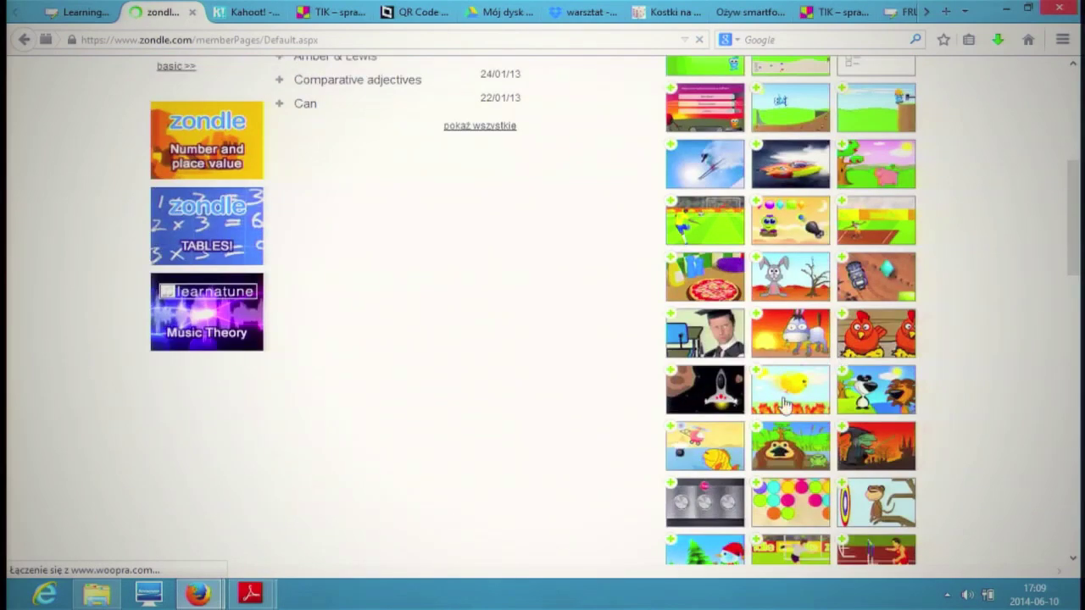
{"action": "scroll", "coordinate": [782, 405], "scroll_direction": "up", "scroll_amount": 4}
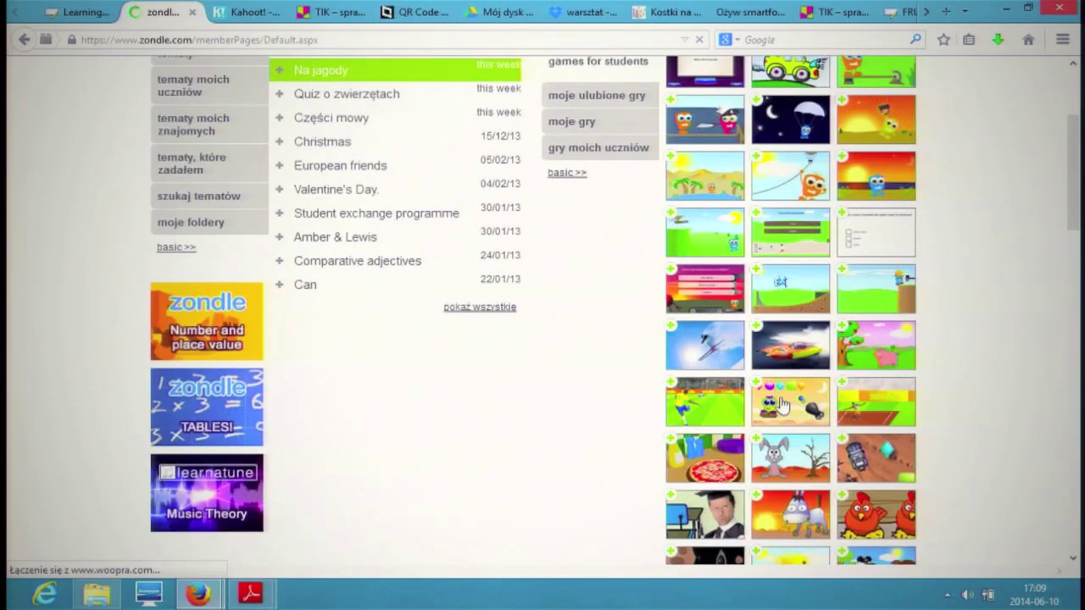
{"action": "left_click", "coordinate": [734, 334]}
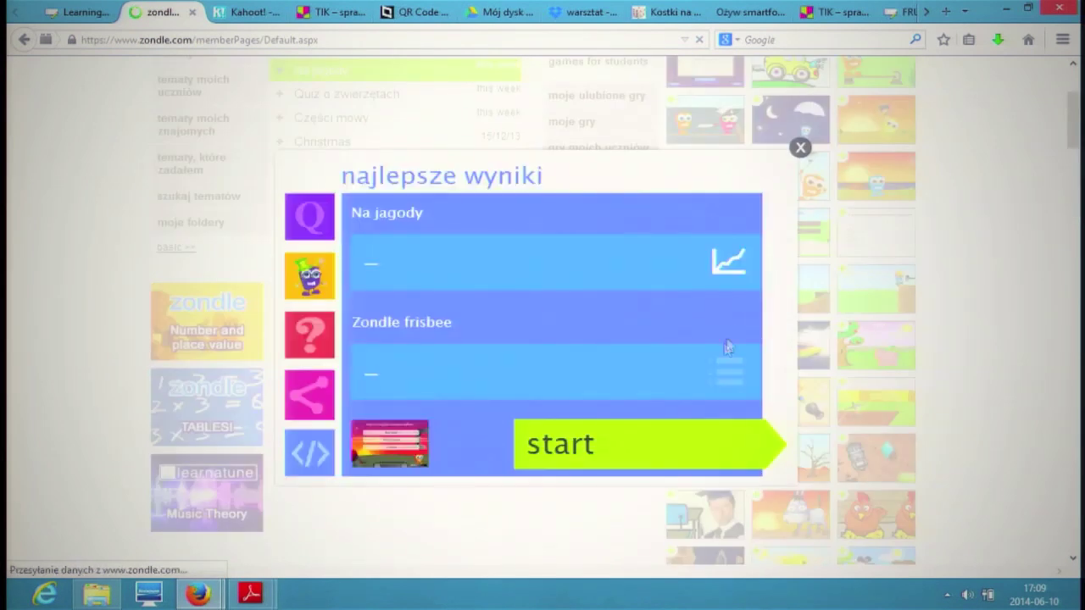
{"action": "left_click", "coordinate": [596, 444]}
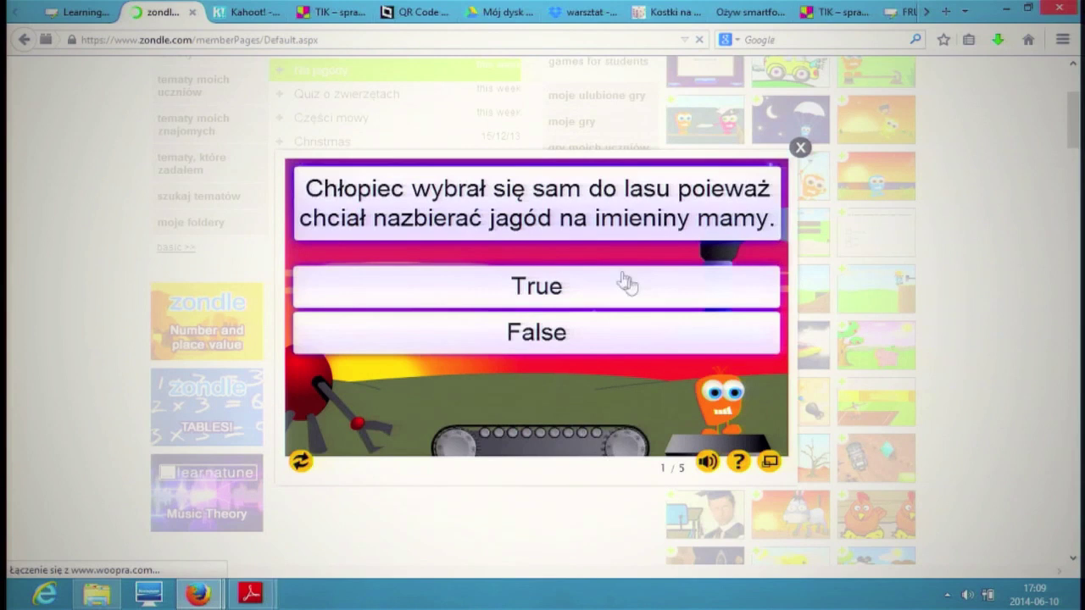
Step: Answer the first Na jagody statement True and the one about Jagodowy król False, and close the game
{"action": "left_click", "coordinate": [550, 293]}
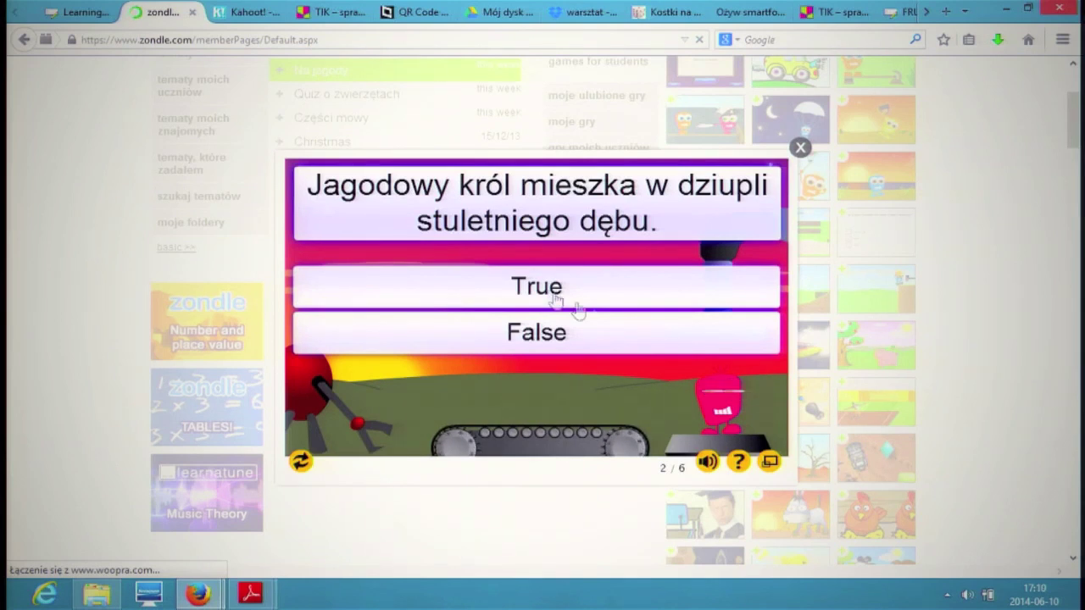
{"action": "left_click", "coordinate": [584, 346]}
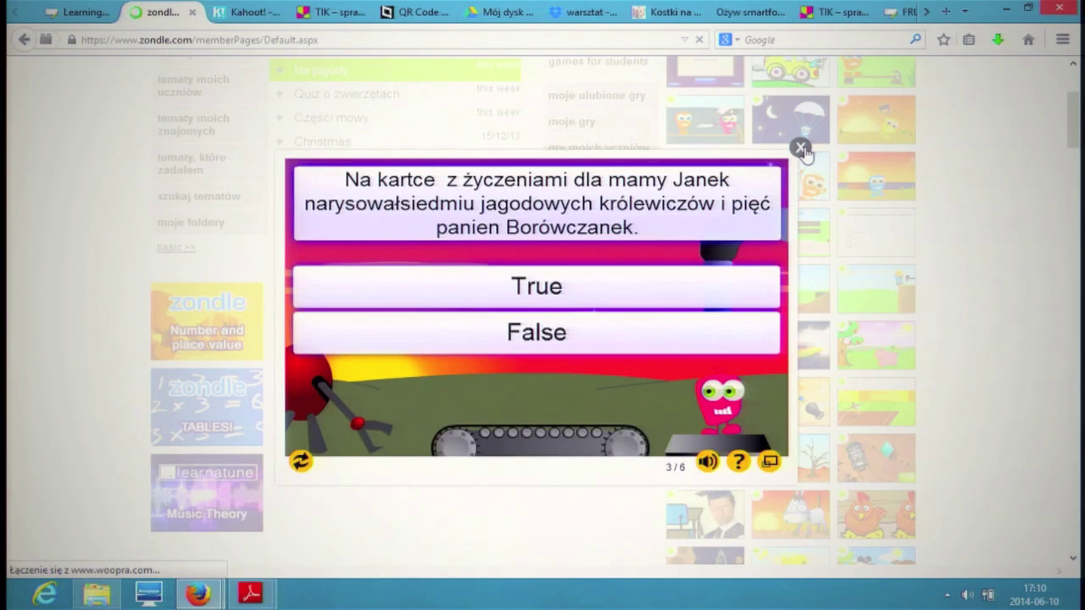
{"action": "left_click", "coordinate": [801, 148]}
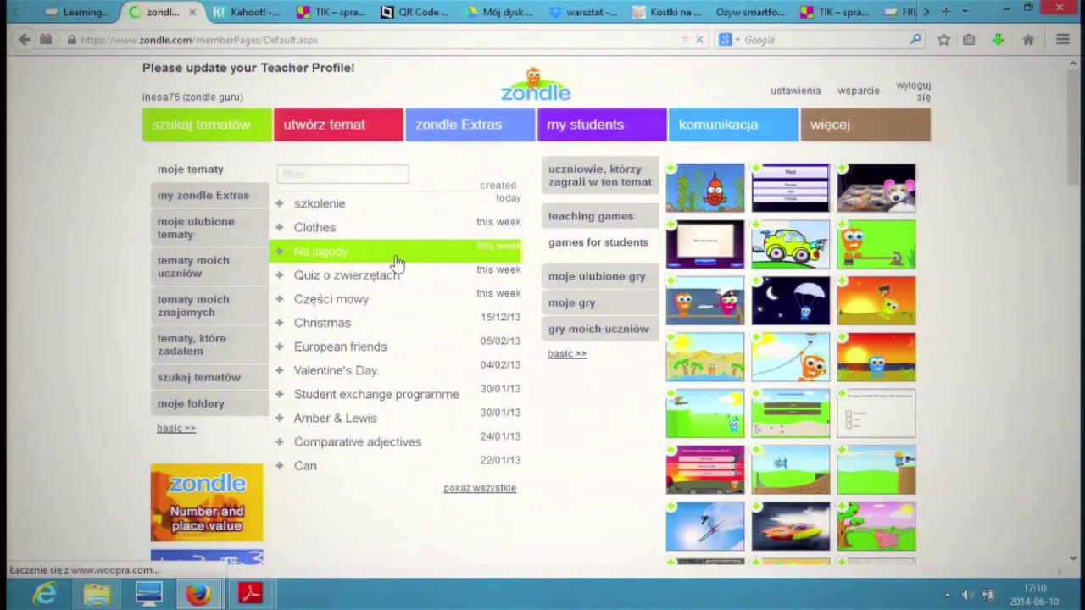
Step: Switch to the warsztat2_ORKE_prezentacja.pdf presentation in Adobe Reader at its Zondle slide
{"action": "left_click_drag", "start_coordinate": [395, 256], "coordinate": [419, 286]}
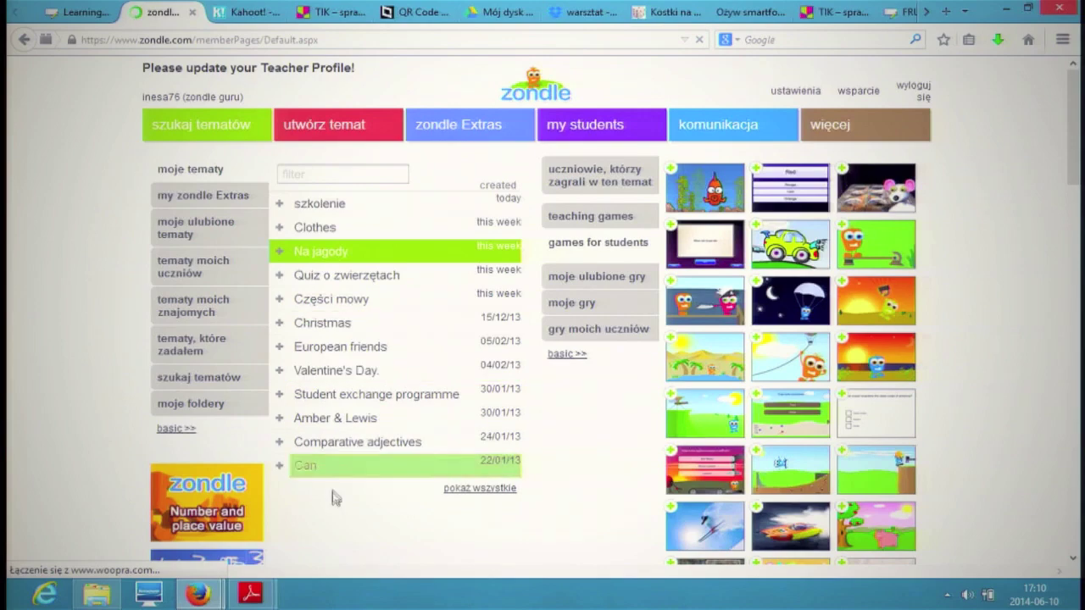
{"action": "mouse_move", "coordinate": [270, 589]}
{"action": "left_click", "coordinate": [290, 563]}
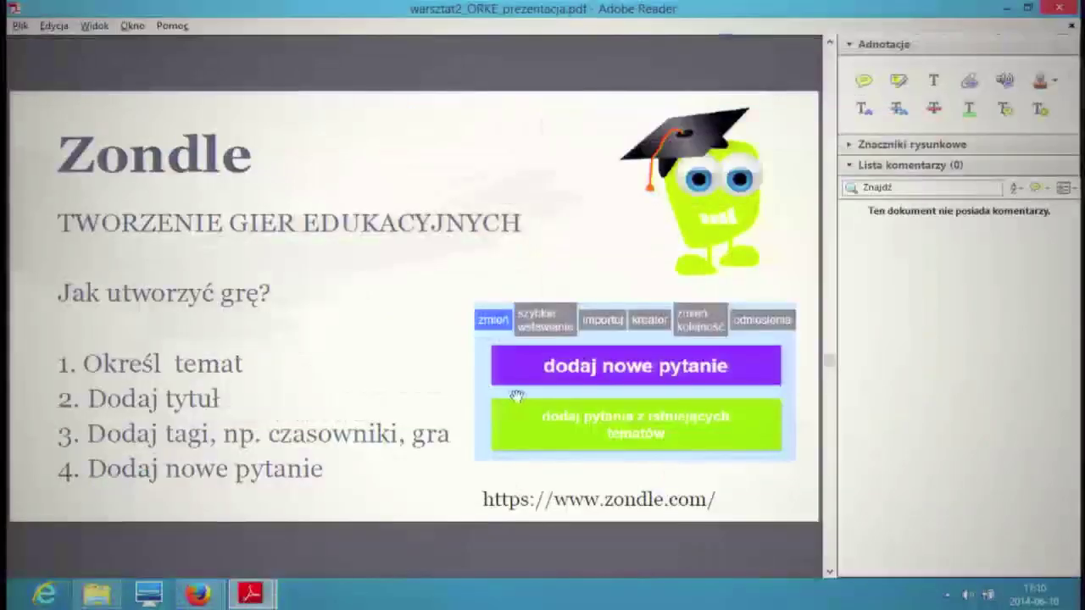
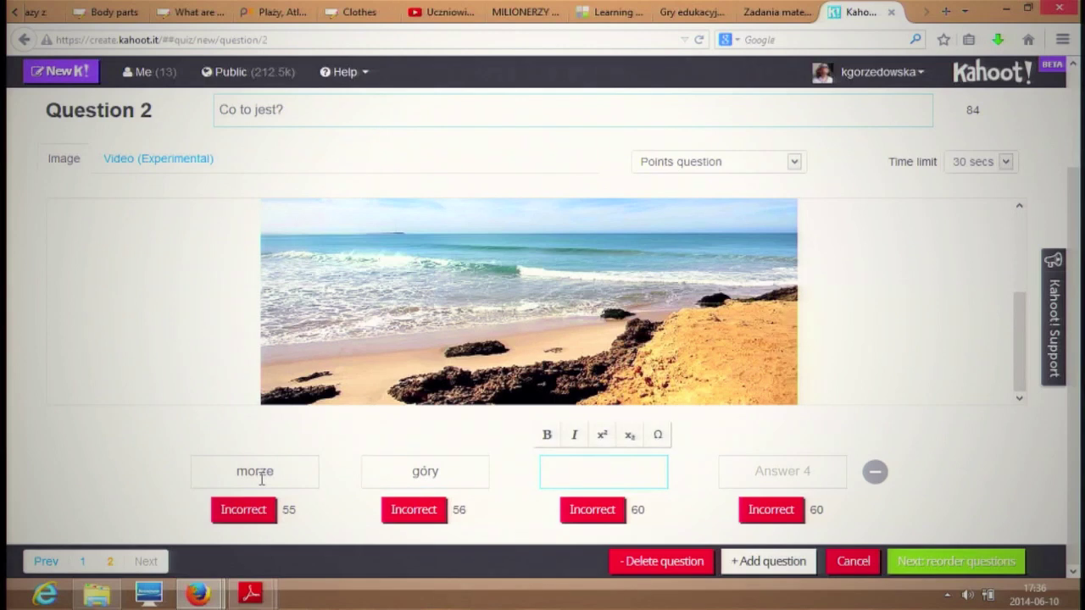
Step: Enter las and lodowiec as the third and fourth answers of the Kahoot question "Co to jest?", and mark morze as correct
{"action": "type", "text": "s"}
{"action": "key", "text": "Tab"}
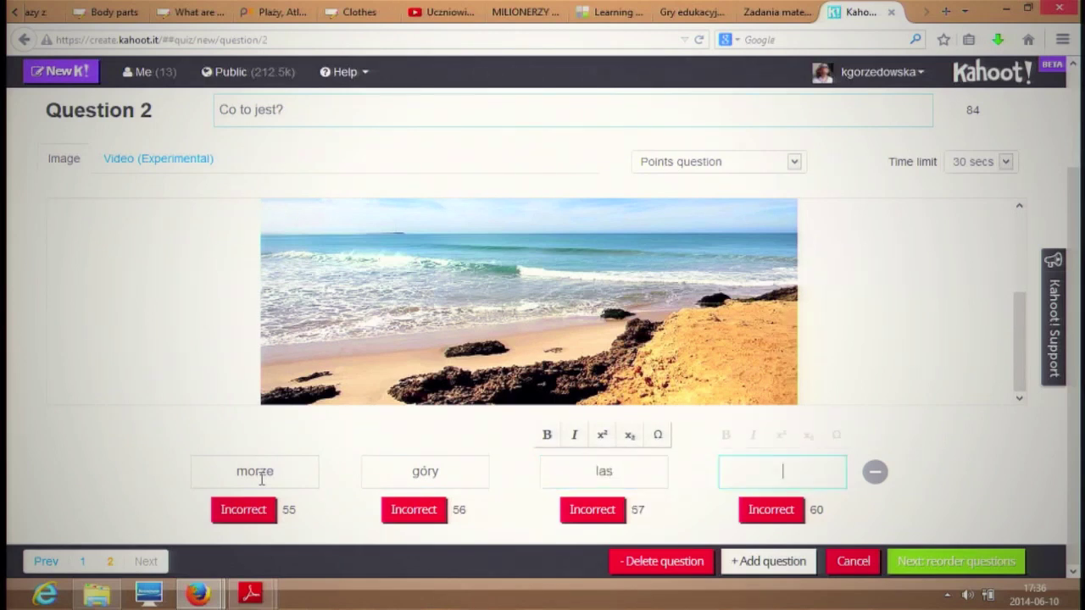
{"action": "type", "text": "lodowiec"}
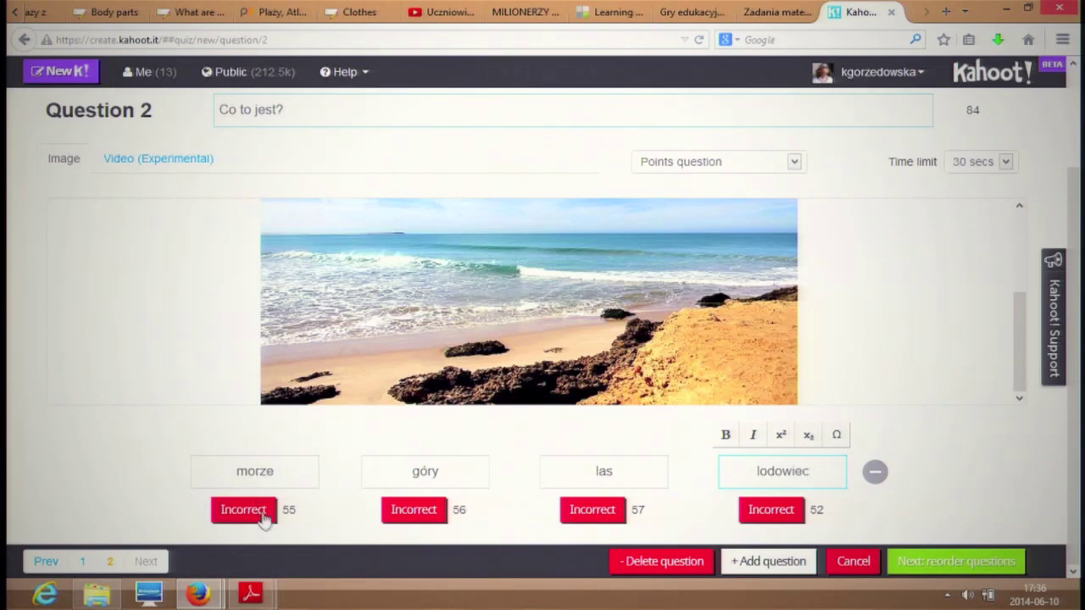
{"action": "left_click", "coordinate": [252, 514]}
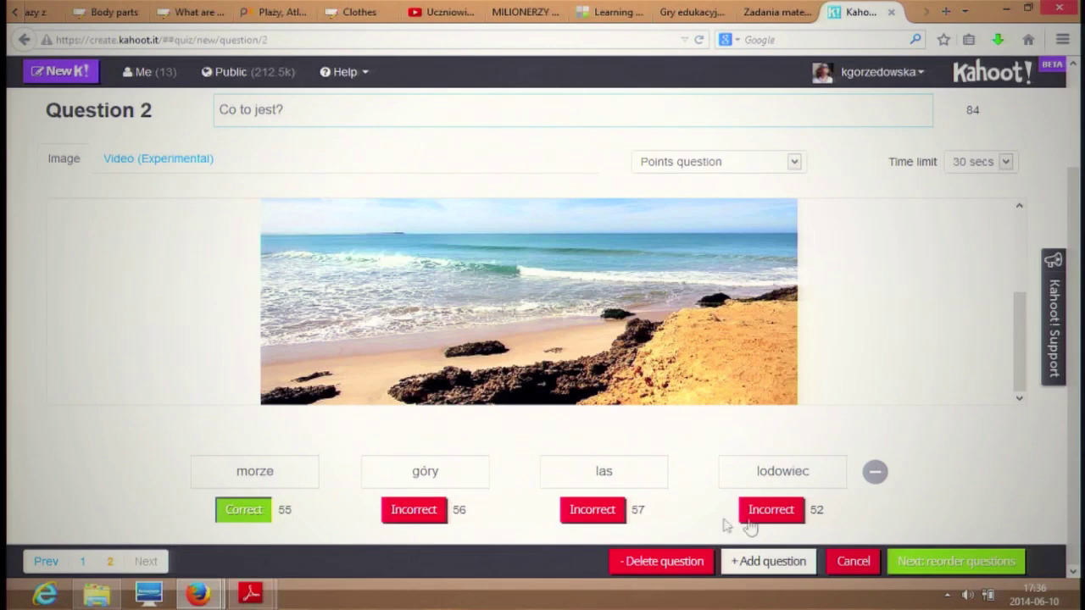
Step: Set question 2's time limit to 10 secs and proceed to reordering the quiz questions
{"action": "left_click", "coordinate": [988, 160]}
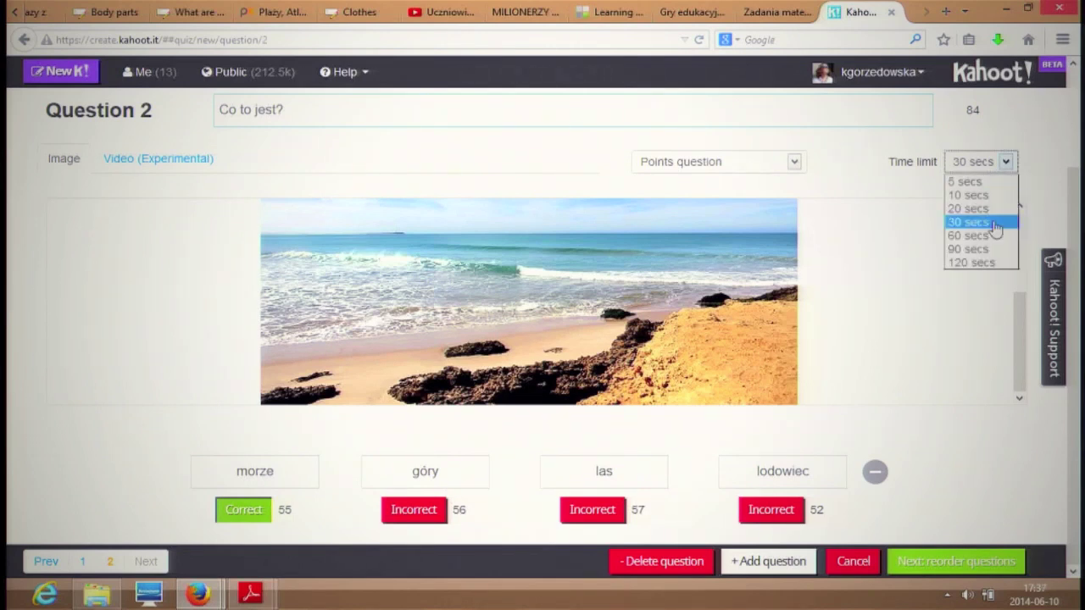
{"action": "left_click", "coordinate": [989, 194]}
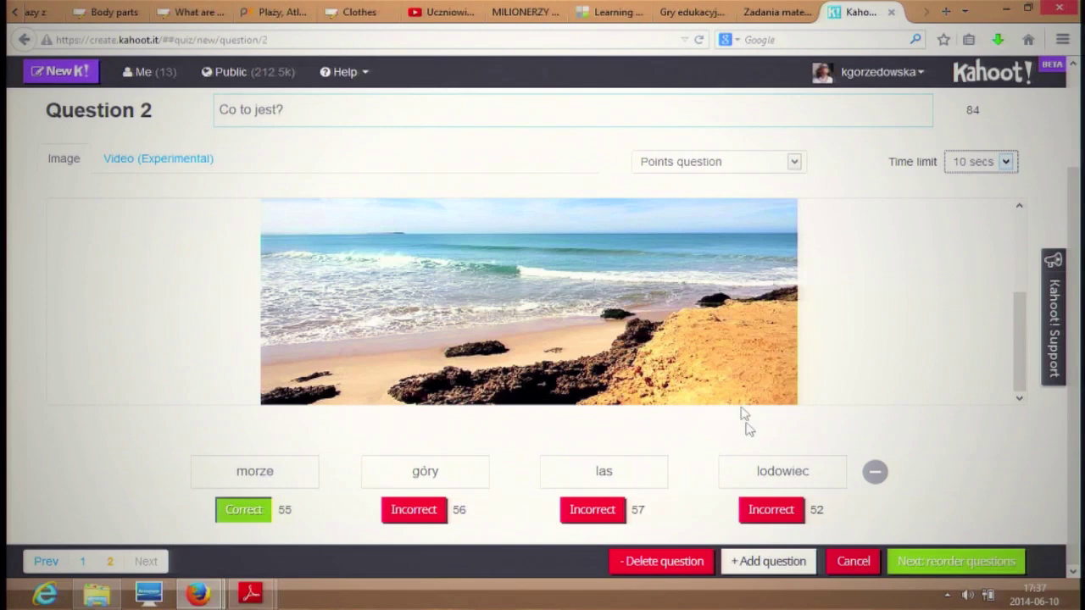
{"action": "left_click", "coordinate": [952, 563]}
{"action": "mouse_move", "coordinate": [165, 333]}
{"action": "left_mouse_down"}
{"action": "mouse_move", "coordinate": [170, 259]}
{"action": "mouse_move", "coordinate": [179, 339]}
{"action": "left_mouse_up"}
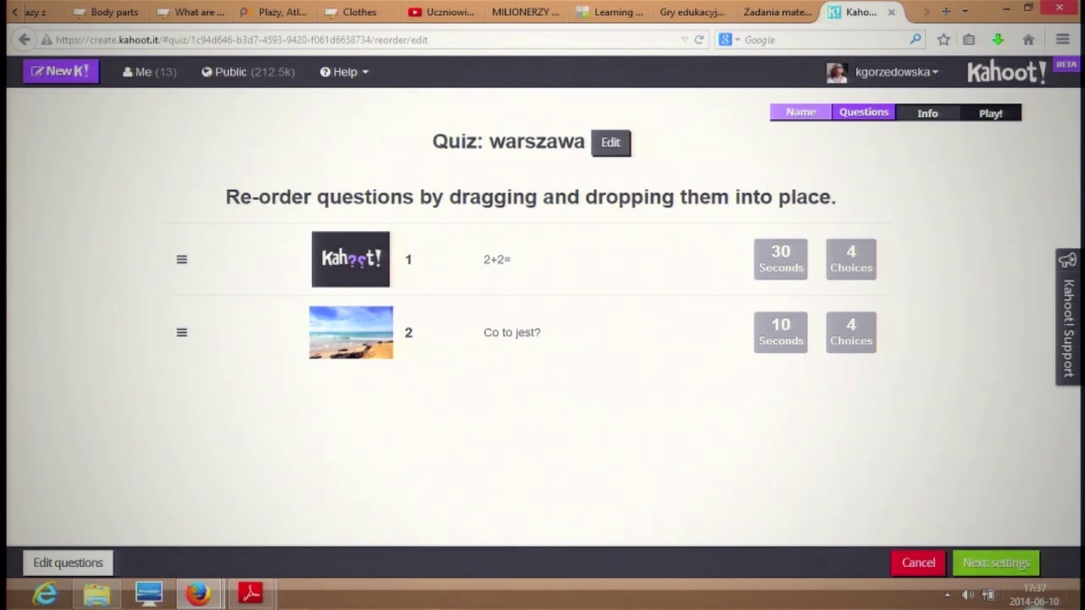
Step: Proceed to the quiz settings with the question order kept and set the quiz language to Polski
{"action": "left_click", "coordinate": [972, 565]}
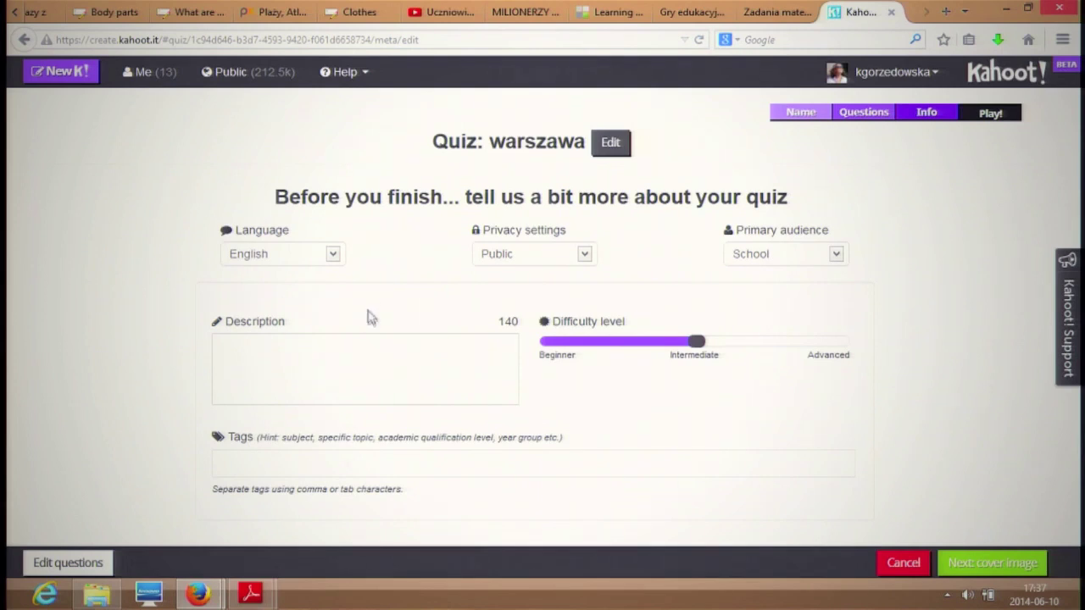
{"action": "left_click", "coordinate": [331, 254]}
{"action": "left_click", "coordinate": [327, 256]}
{"action": "left_click", "coordinate": [323, 256]}
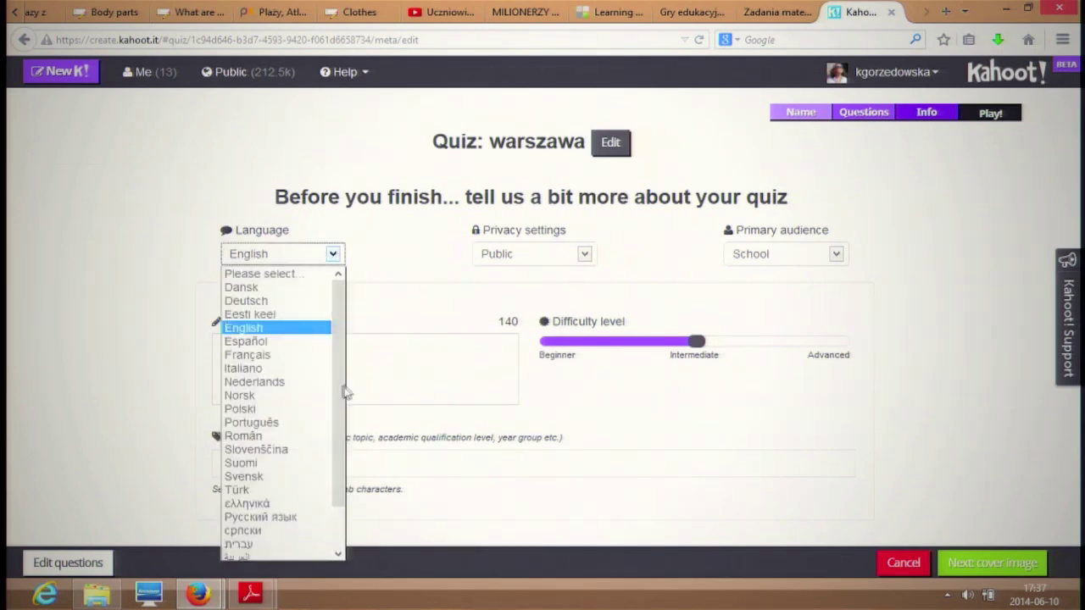
{"action": "left_click", "coordinate": [271, 409]}
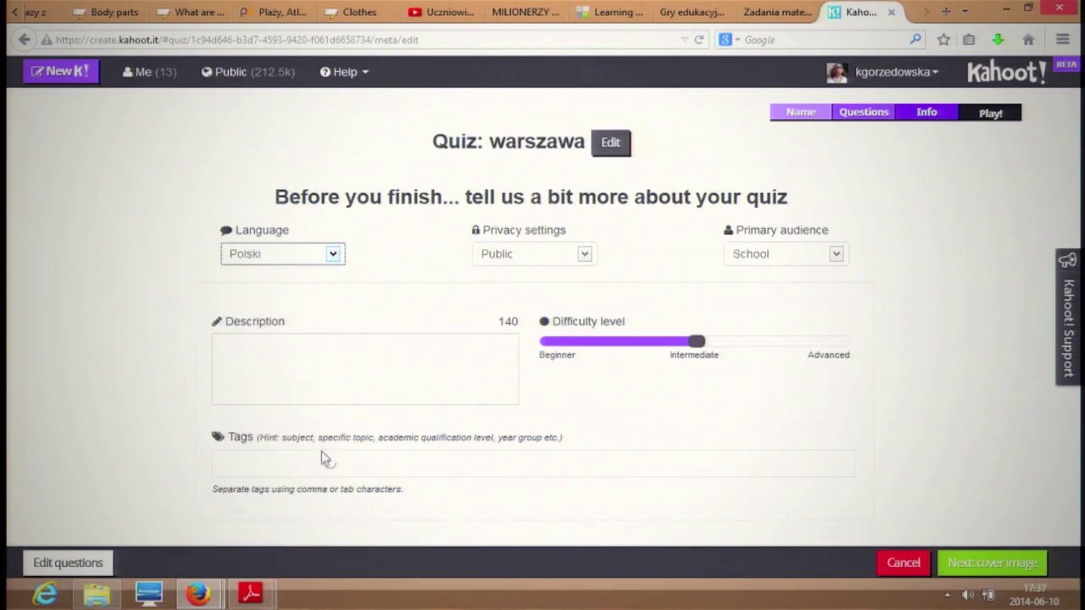
Step: Set the quiz's privacy to Private and keep School as its primary audience
{"action": "left_click", "coordinate": [580, 259]}
{"action": "left_click", "coordinate": [555, 286]}
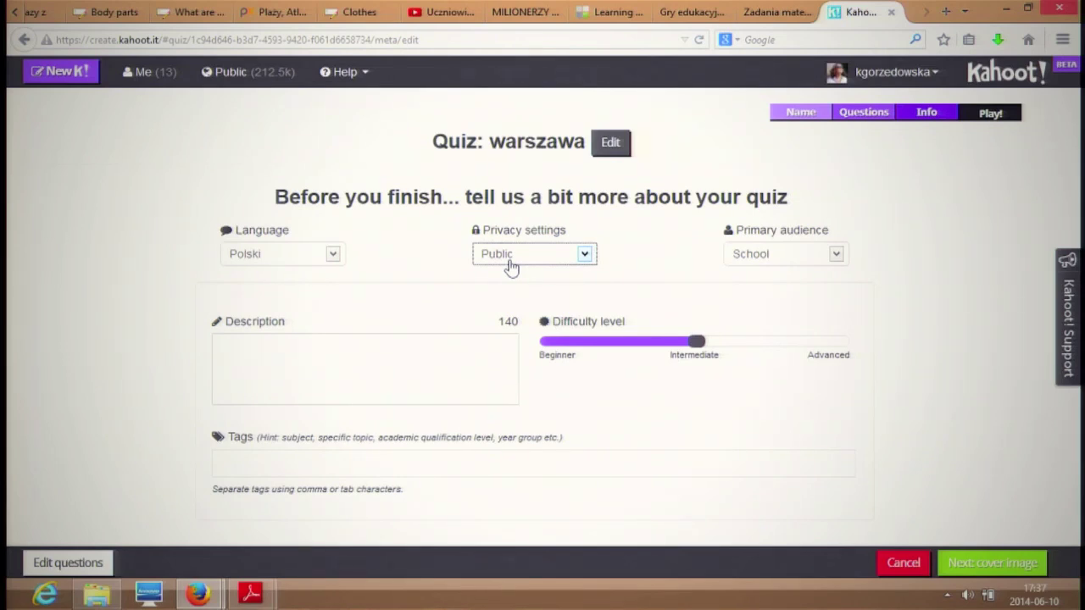
{"action": "left_click", "coordinate": [511, 265]}
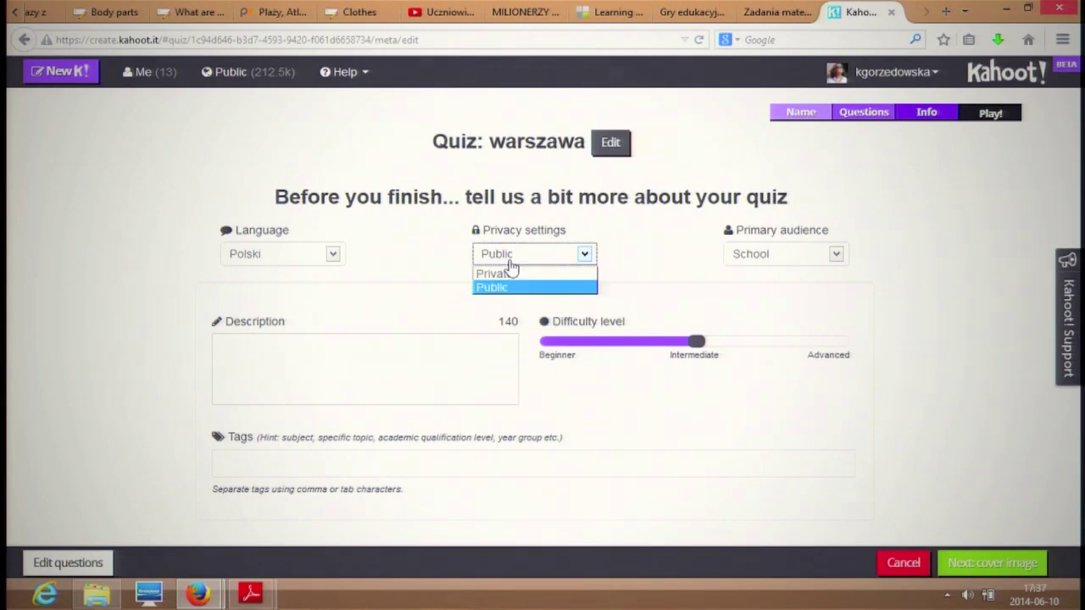
{"action": "left_click", "coordinate": [514, 272]}
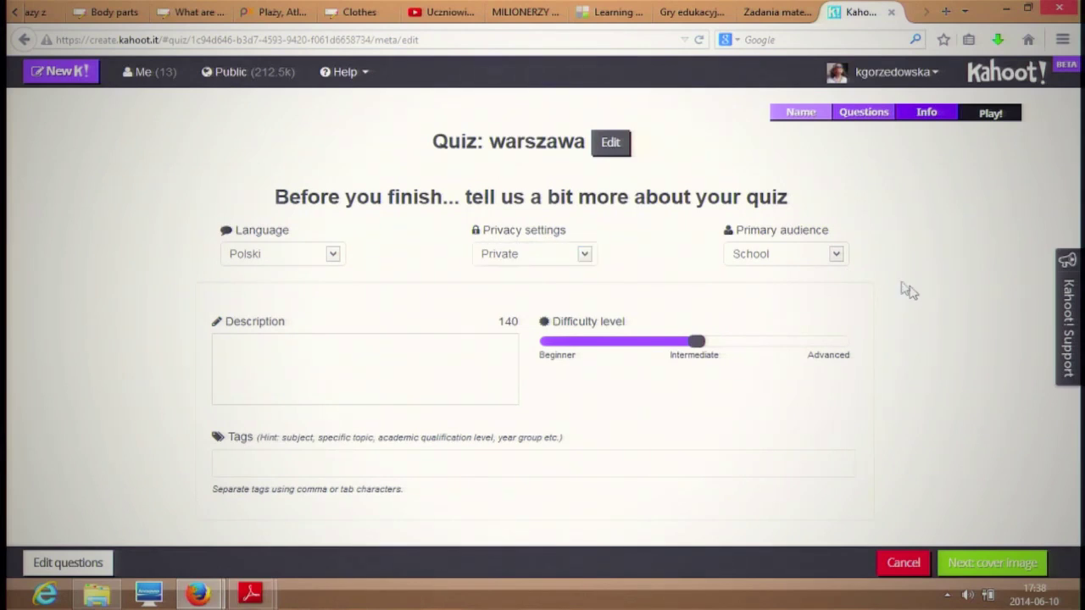
{"action": "left_click", "coordinate": [830, 262]}
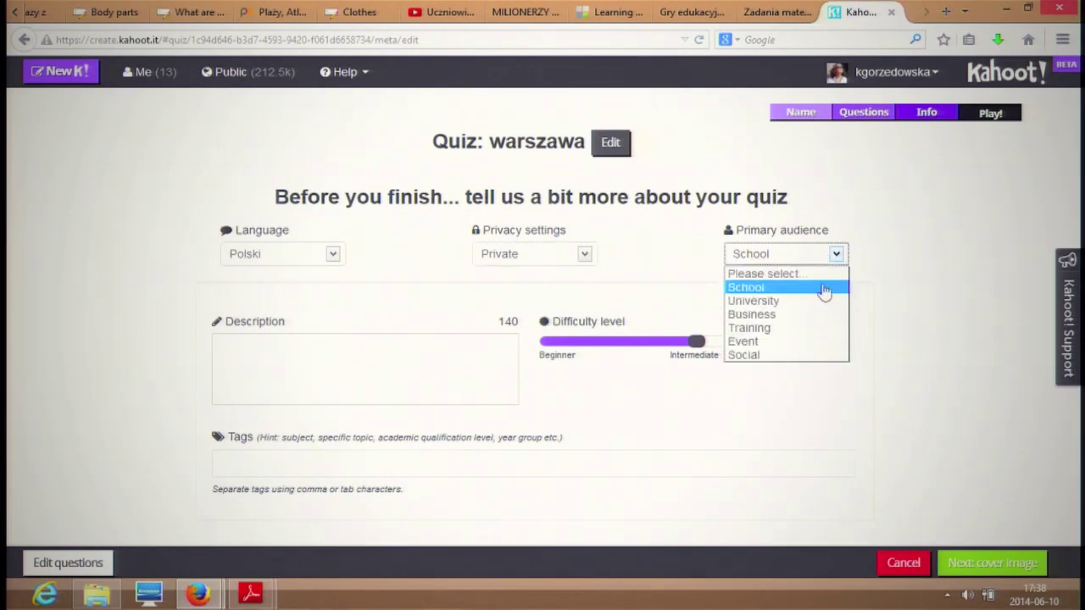
{"action": "left_click", "coordinate": [812, 295]}
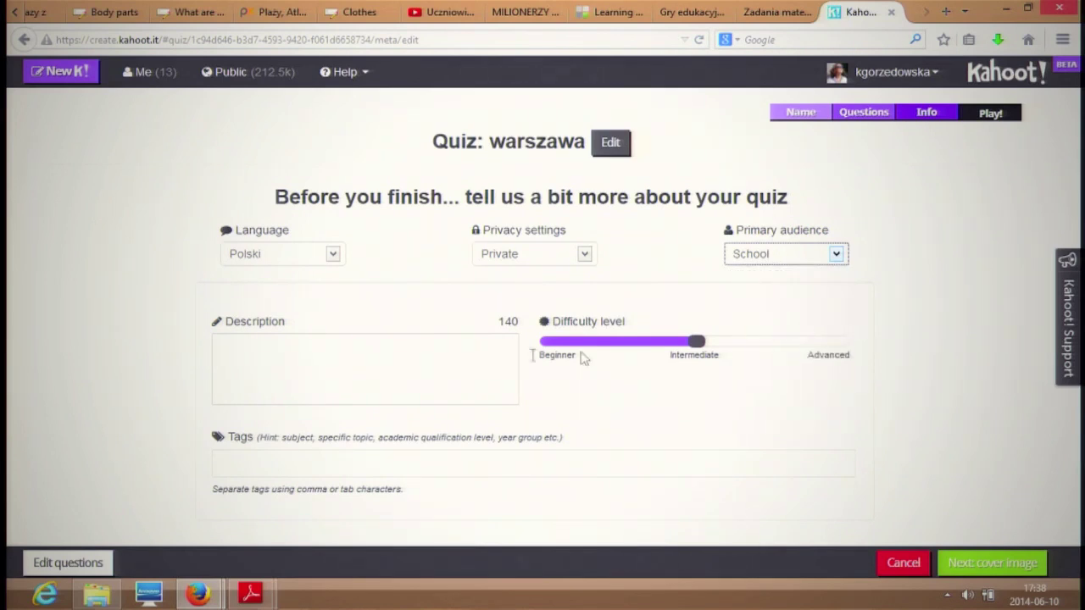
Step: Leave the description and tags empty, and finish the warszawa quiz without a cover image
{"action": "left_click", "coordinate": [407, 353]}
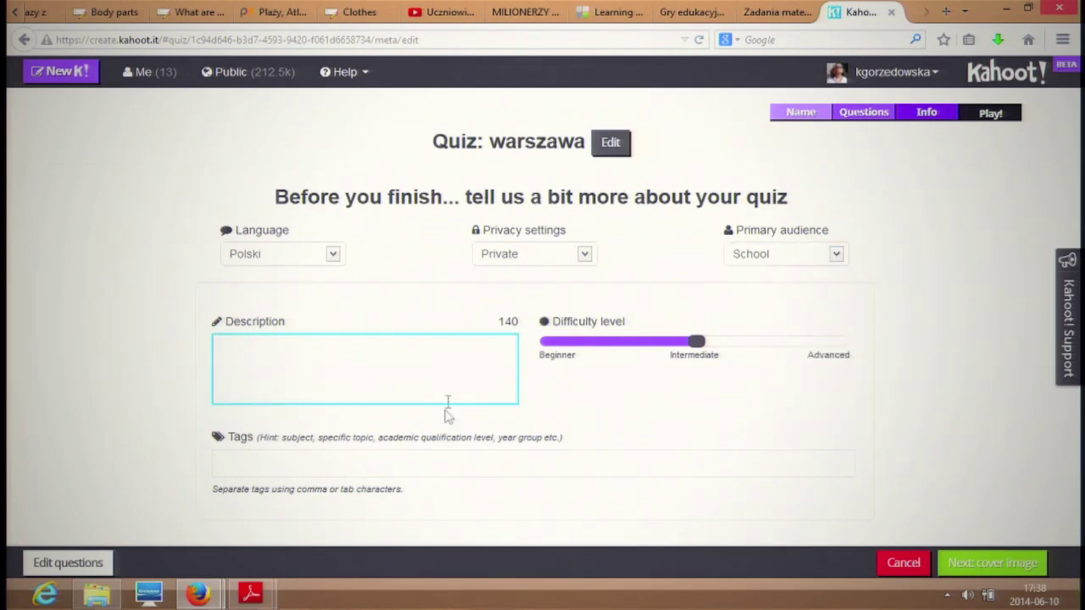
{"action": "left_click", "coordinate": [376, 466]}
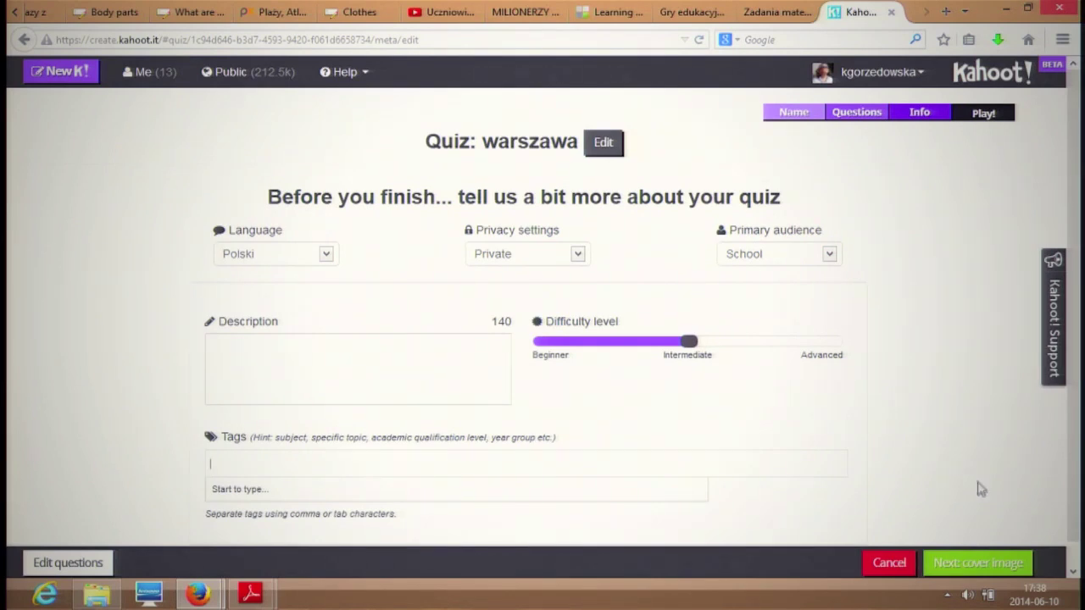
{"action": "scroll", "coordinate": [967, 494], "scroll_direction": "down", "scroll_amount": 1}
{"action": "scroll", "coordinate": [971, 494], "scroll_direction": "up", "scroll_amount": 1}
{"action": "left_click", "coordinate": [982, 485]}
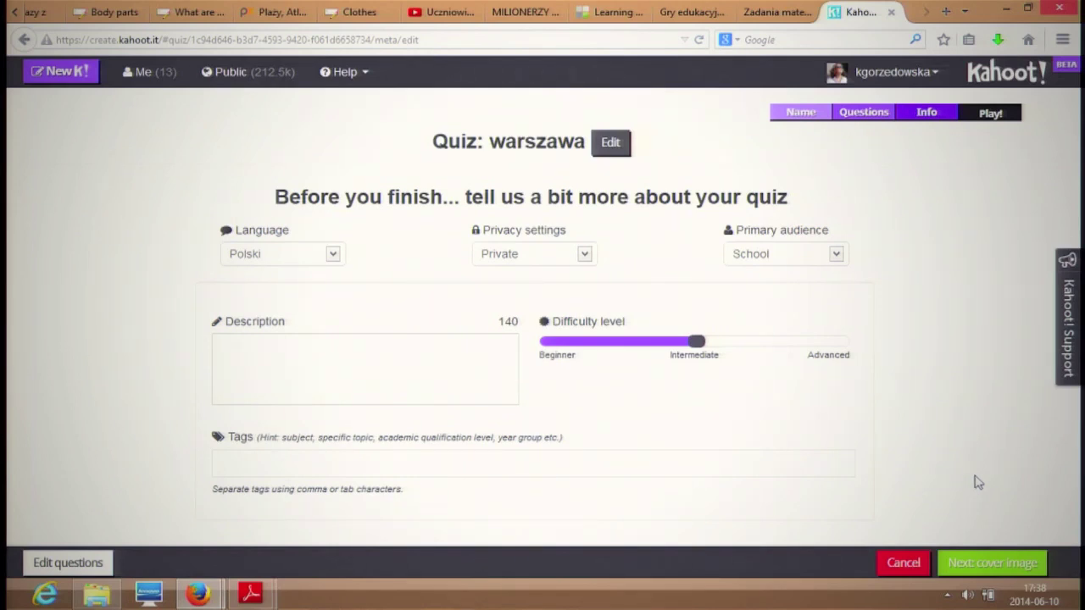
{"action": "left_click", "coordinate": [381, 372]}
{"action": "left_click", "coordinate": [984, 566]}
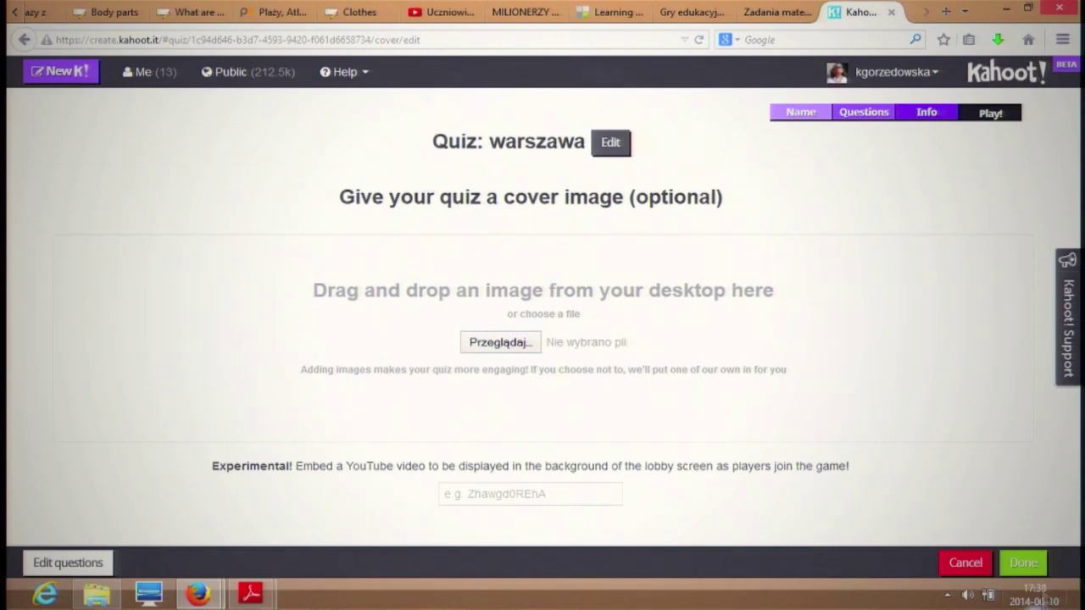
{"action": "left_click", "coordinate": [1006, 565]}
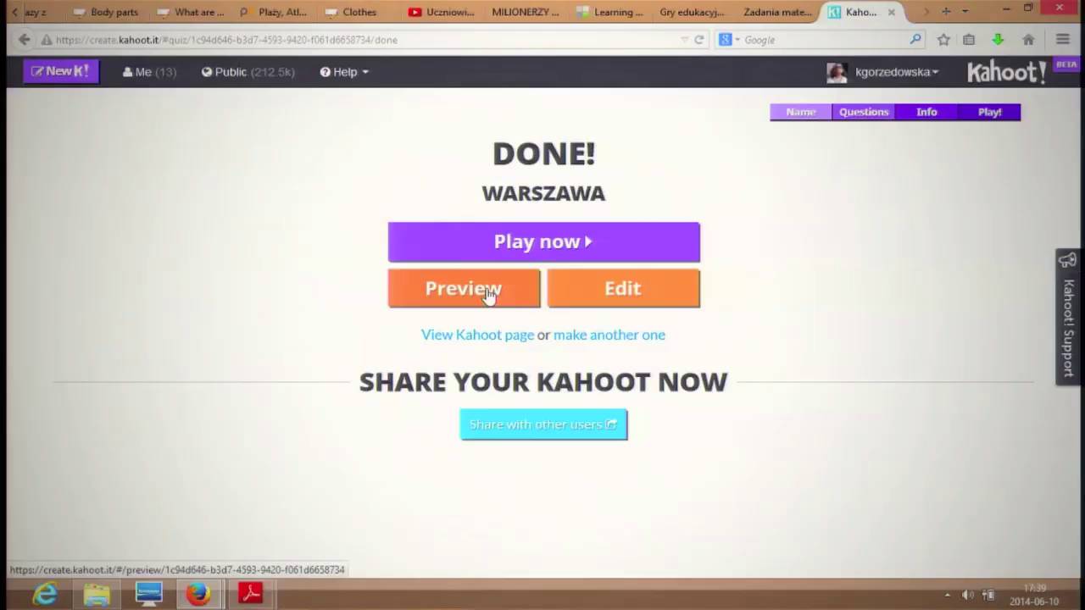
Step: Launch the warszawa quiz in preview and enter the game pin on the simulated phone
{"action": "left_click", "coordinate": [487, 297]}
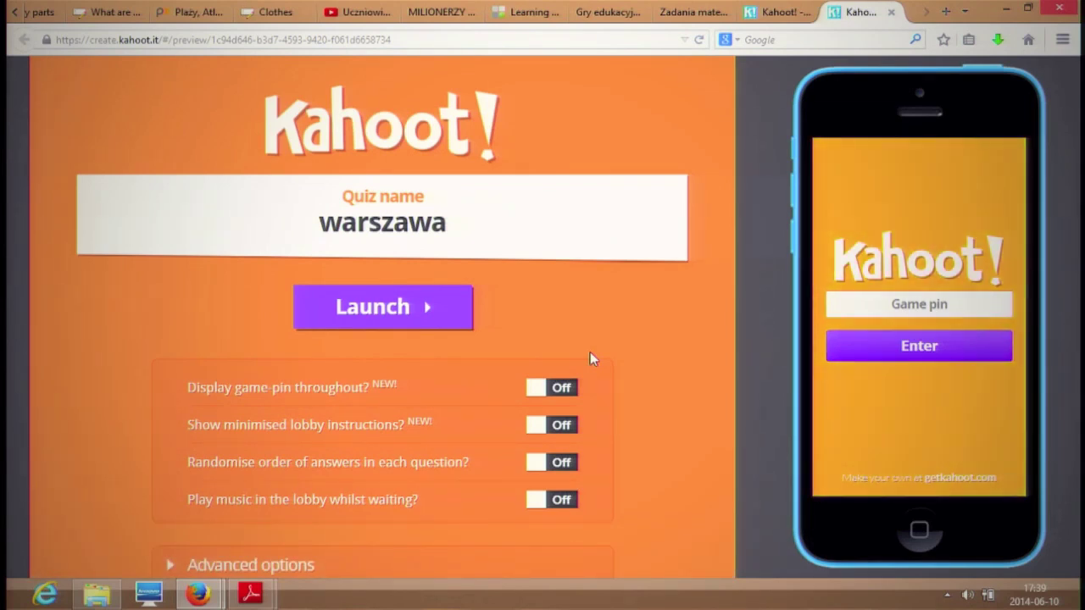
{"action": "left_click", "coordinate": [423, 314]}
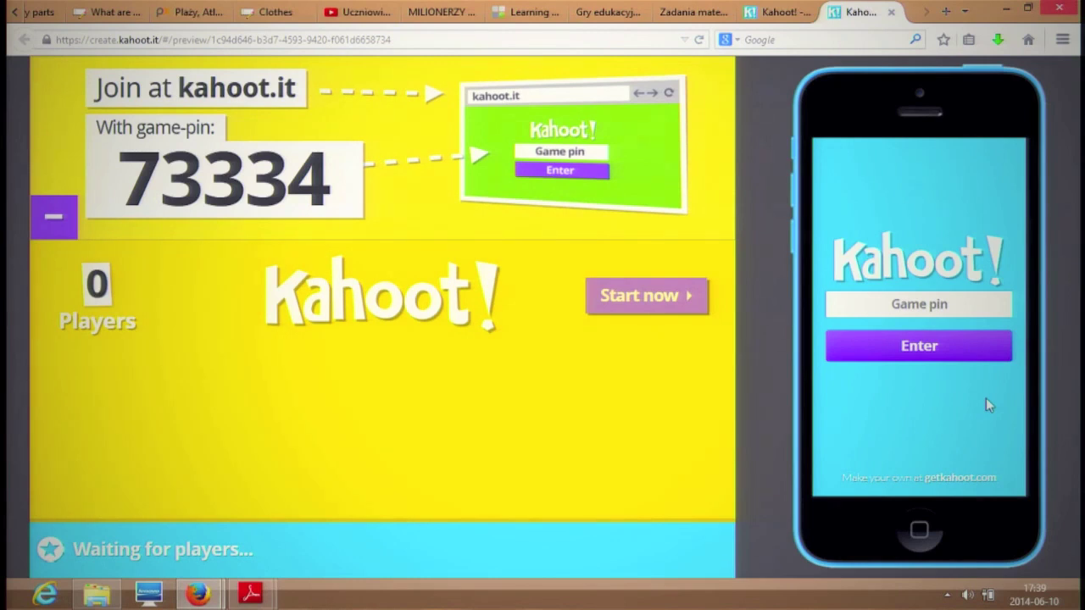
{"action": "left_click", "coordinate": [935, 310]}
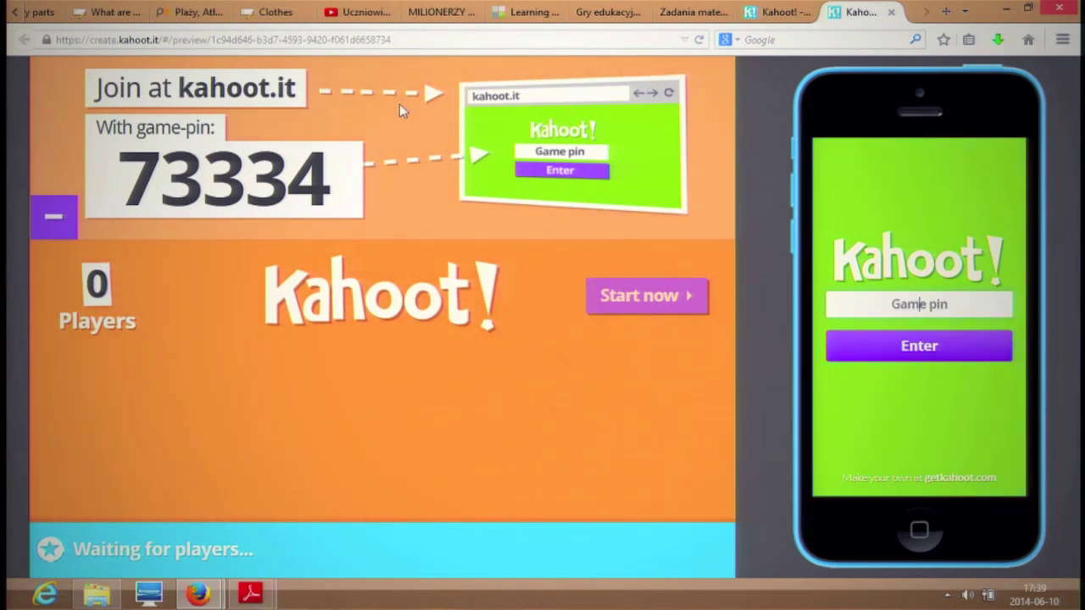
{"action": "type", "text": "7"}
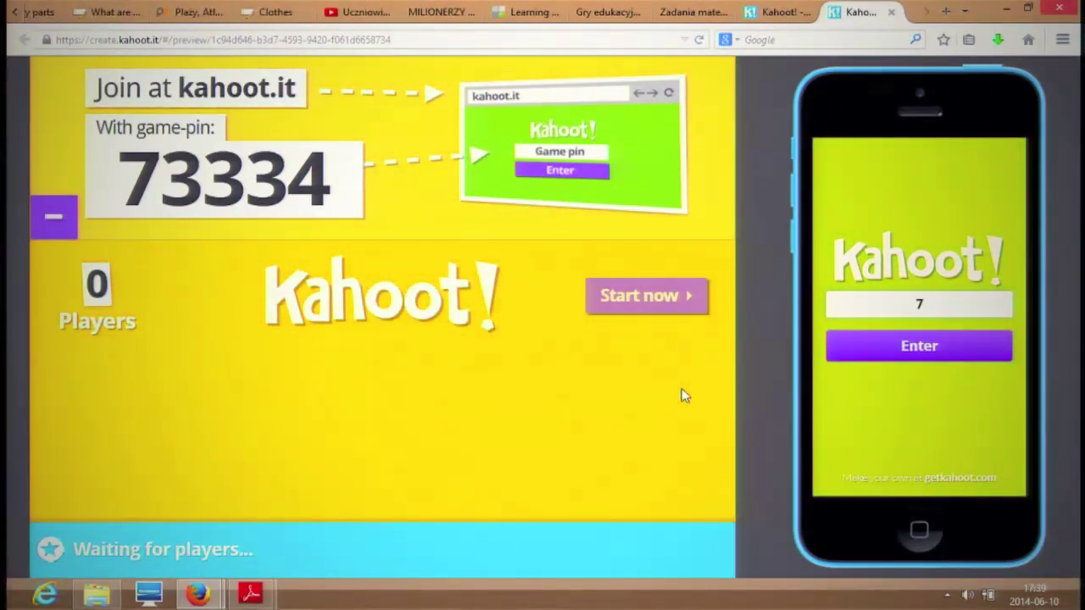